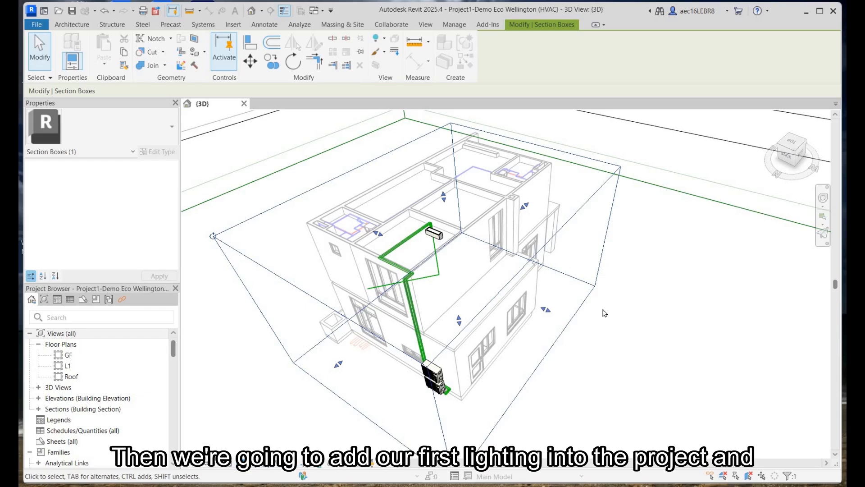
# Step: Delete all the HVAC equipment and refrigerant pipes from the 3D view of the model
pyautogui.keyDown('shift'); pyautogui.moveTo(329, 210); pyautogui.dragTo(567, 185, button='middle'); pyautogui.keyUp('shift')
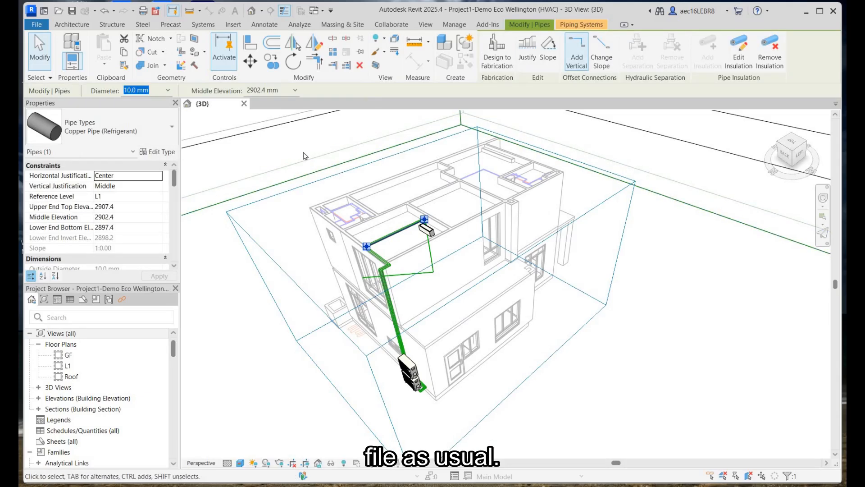
pyautogui.click(336, 185)
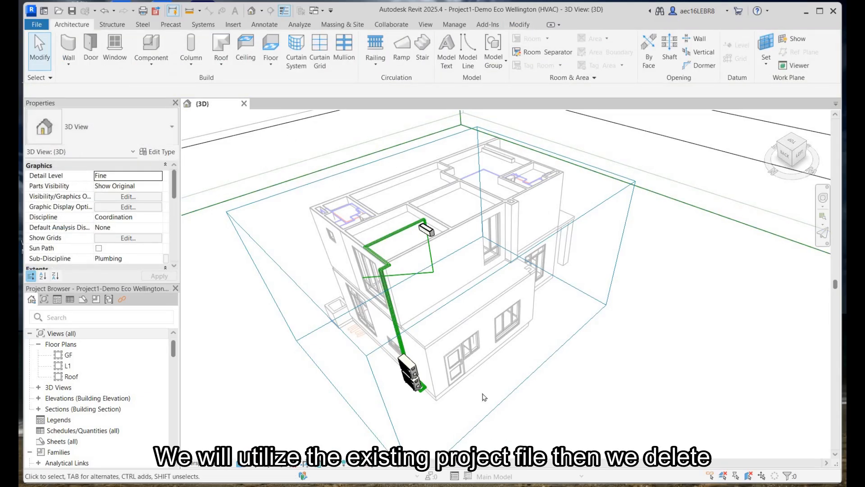
pyautogui.moveTo(289, 135); pyautogui.dragTo(556, 430)
pyautogui.press('Delete')
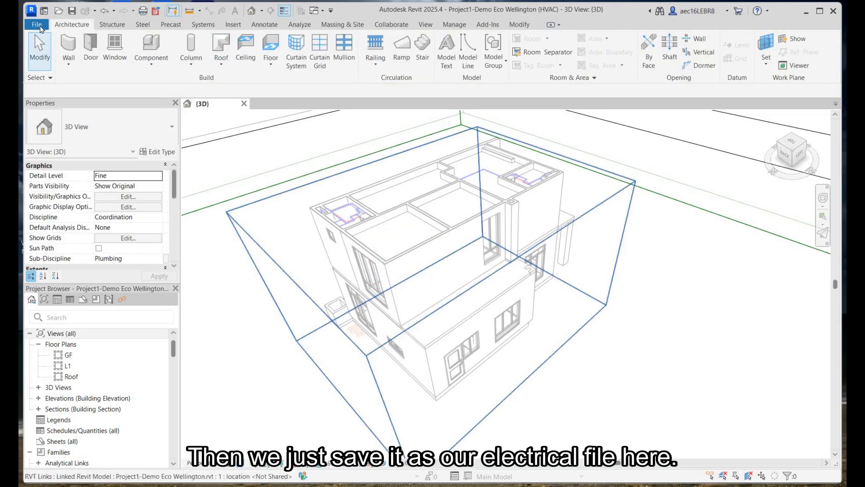
# Step: Save the project as a new file named Project1-Demo Eco Wellington (Electrical)
pyautogui.click(37, 24)
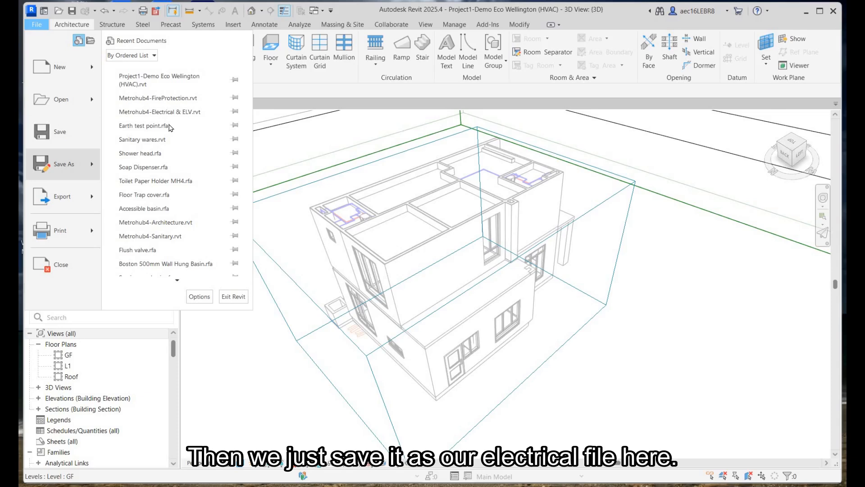
pyautogui.moveTo(60, 158)
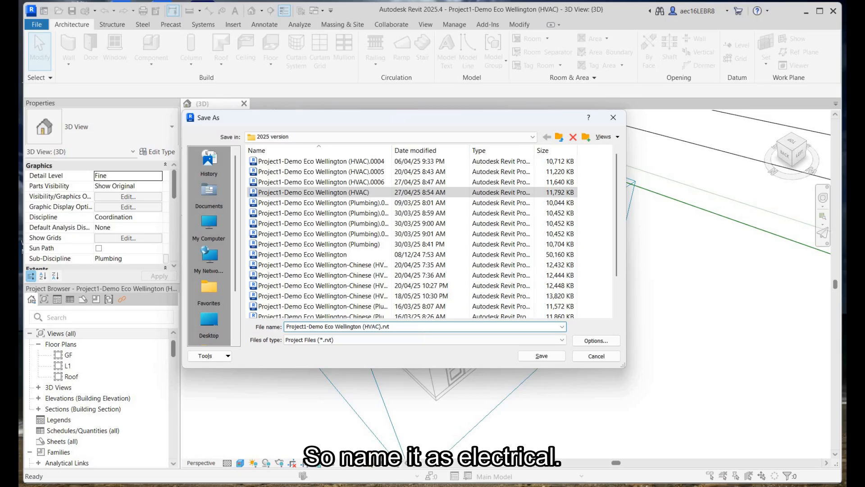
pyautogui.write('ectr')
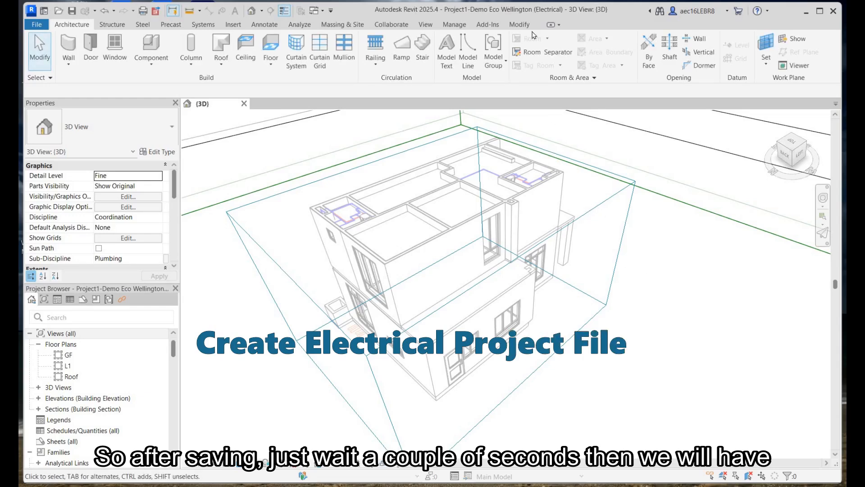
# Step: Link the Revit file Project1-Demo Eco Wellington (HVAC) into the project, positioned internal origin to internal origin
pyautogui.keyDown('shift'); pyautogui.moveTo(674, 272); pyautogui.dragTo(634, 274, button='middle'); pyautogui.keyUp('shift')
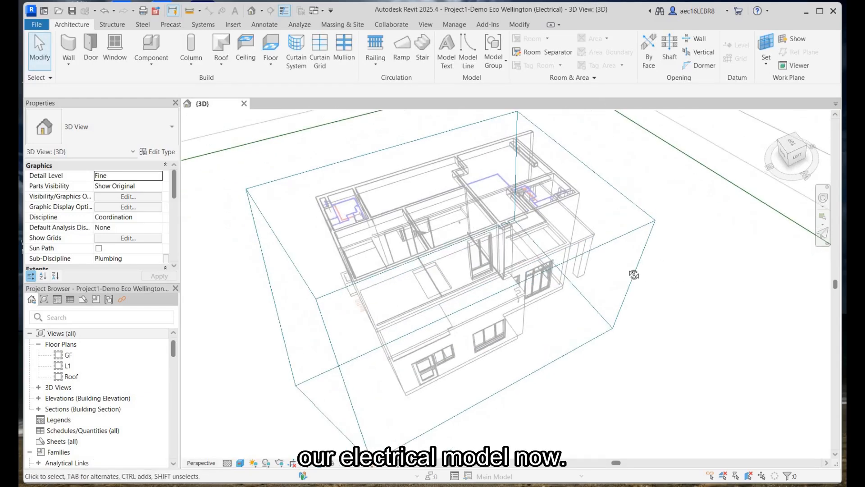
pyautogui.click(455, 25)
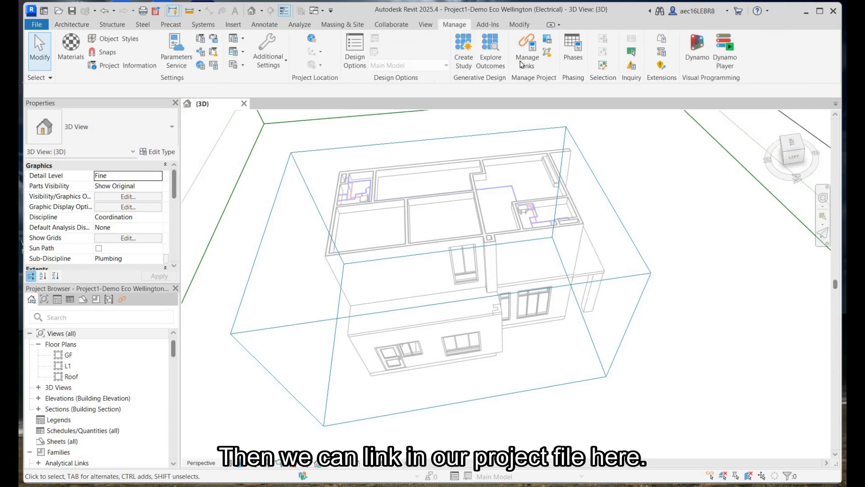
pyautogui.click(521, 63)
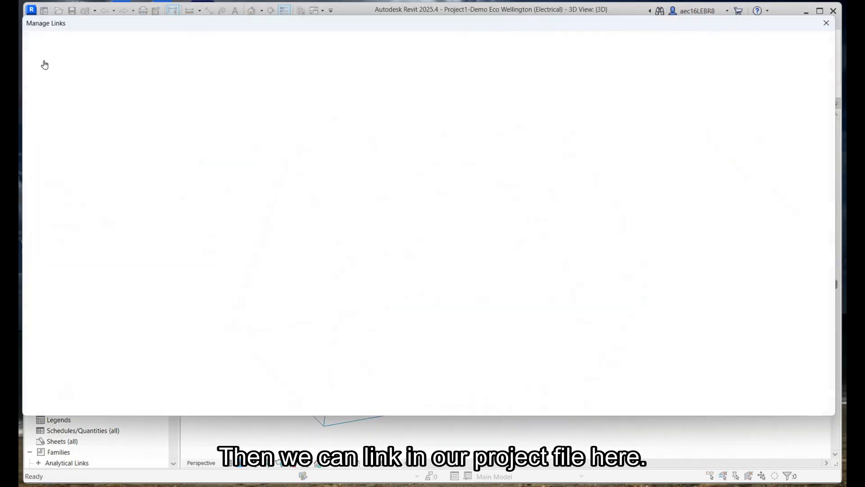
pyautogui.click(42, 61)
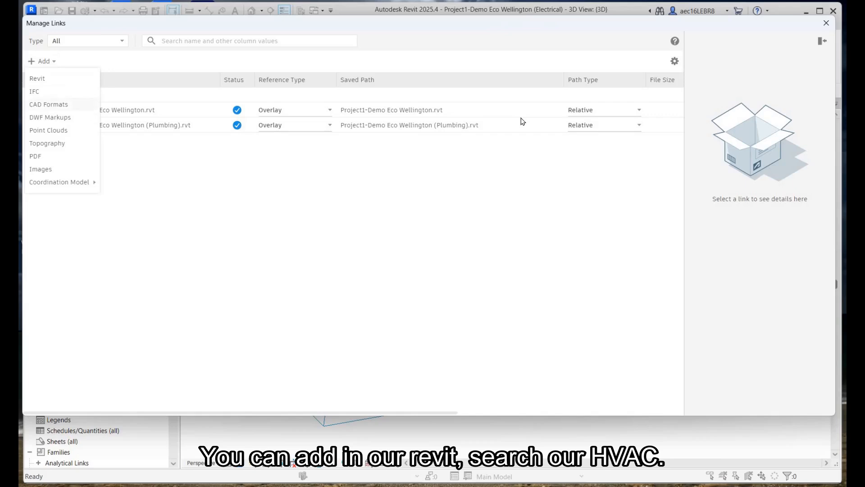
pyautogui.click(40, 79)
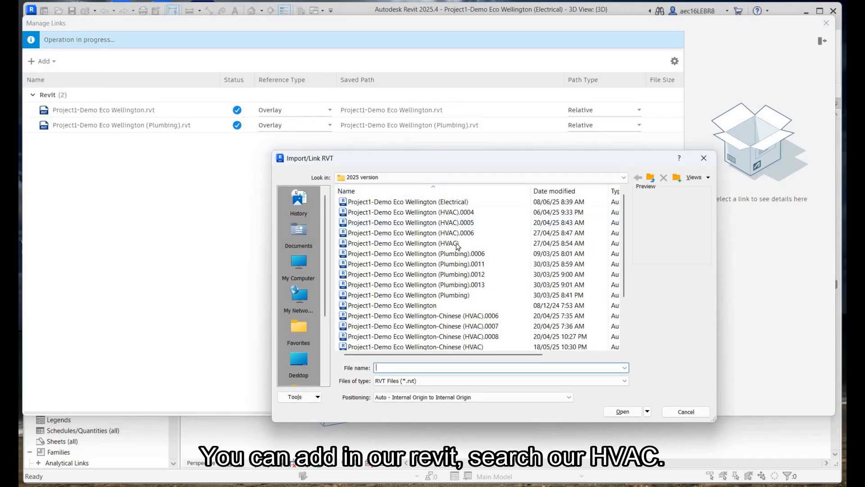
pyautogui.click(455, 244)
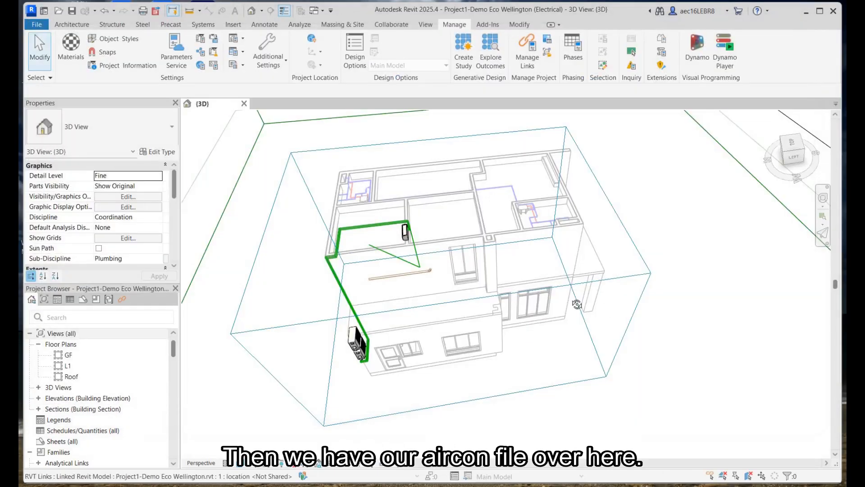
# Step: Set the HVAC, Plumbing and main Project1-Demo Eco Wellington links to halftone in the 3D view's visibility overrides
pyautogui.scroll(3, 326, 292)
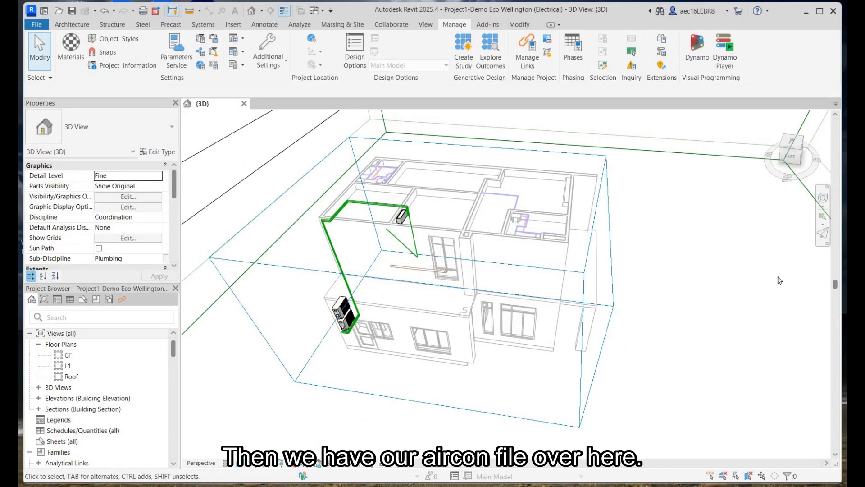
pyautogui.press('v')
pyautogui.press('g')
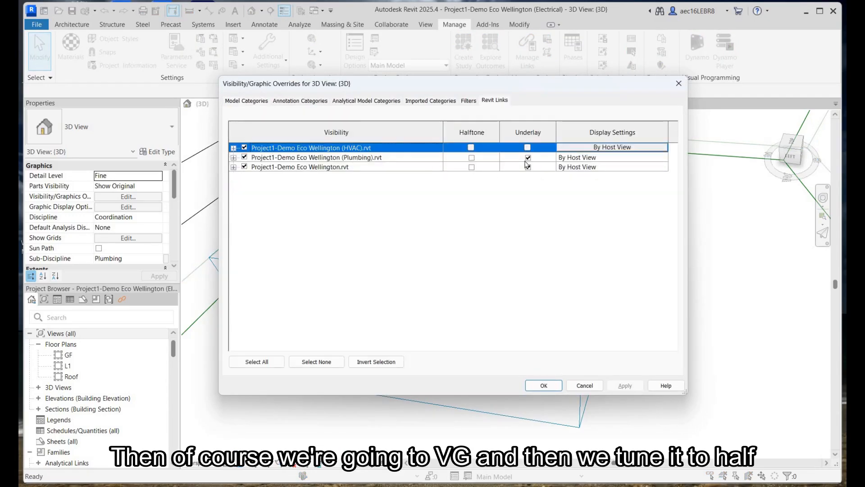
pyautogui.click(471, 148)
pyautogui.click(471, 157)
pyautogui.click(472, 166)
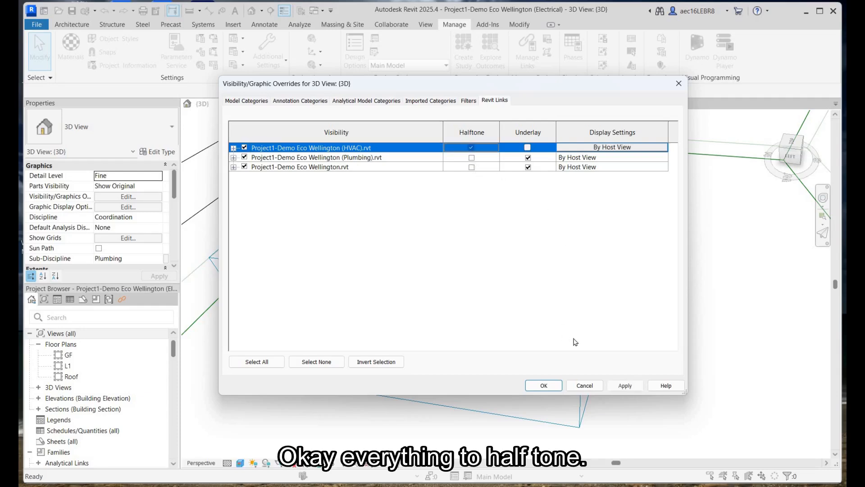
pyautogui.click(545, 385)
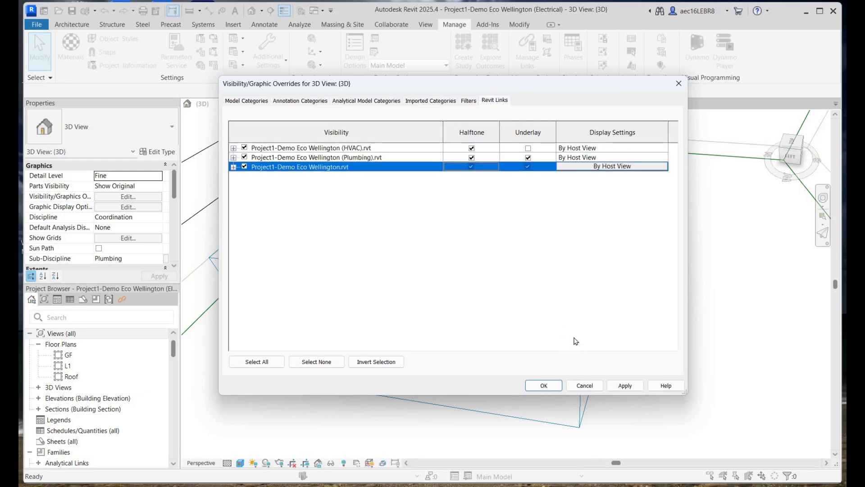
# Step: Open the GF floor plan and set all three Revit links to halftone in its visibility overrides
pyautogui.keyDown('shift'); pyautogui.moveTo(234, 349); pyautogui.dragTo(73, 375, button='middle'); pyautogui.keyUp('shift')
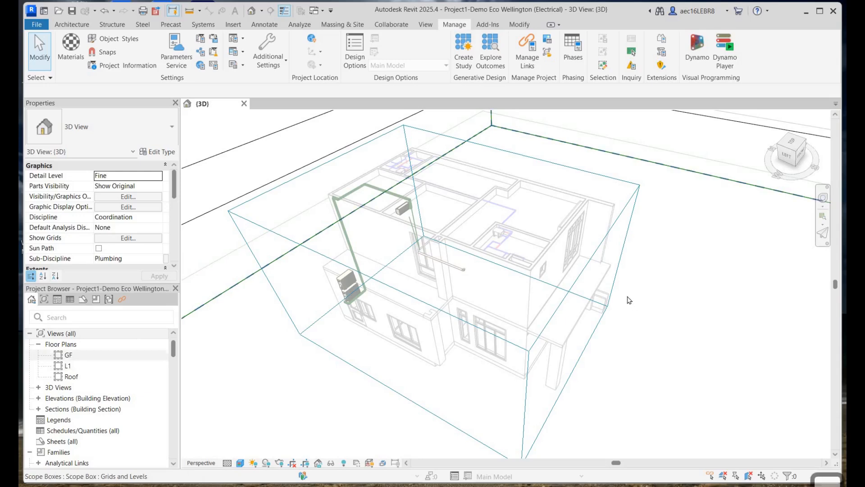
pyautogui.doubleClick(68, 355)
pyautogui.scroll(9, 551, 244)
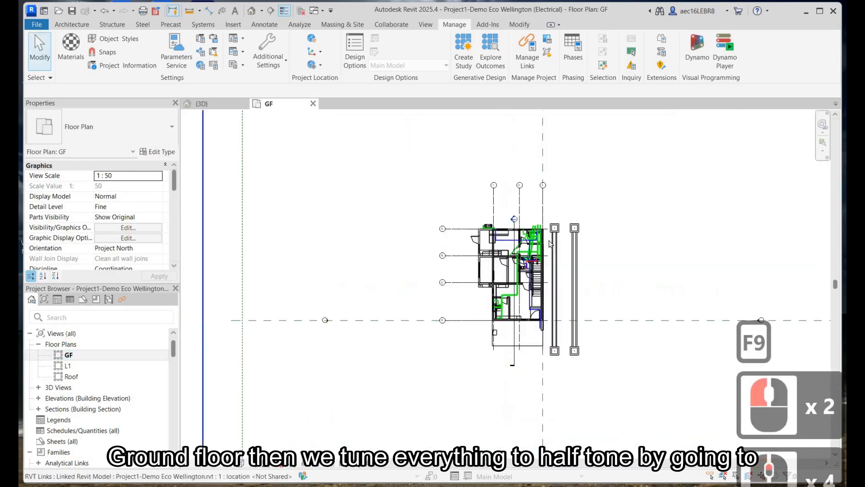
pyautogui.press('g')
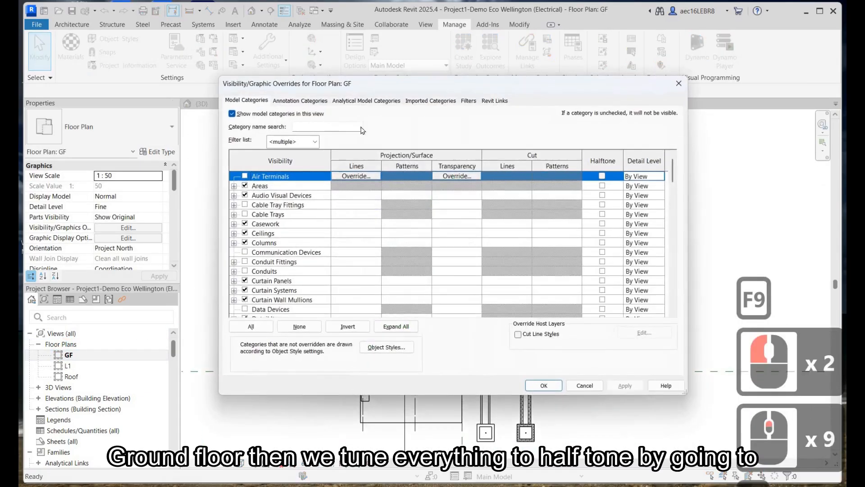
pyautogui.click(495, 100)
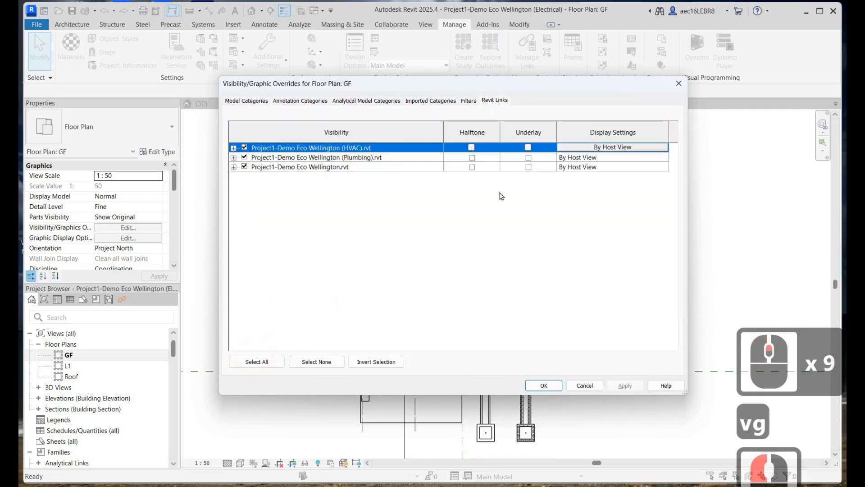
pyautogui.click(256, 362)
pyautogui.click(472, 147)
pyautogui.click(625, 385)
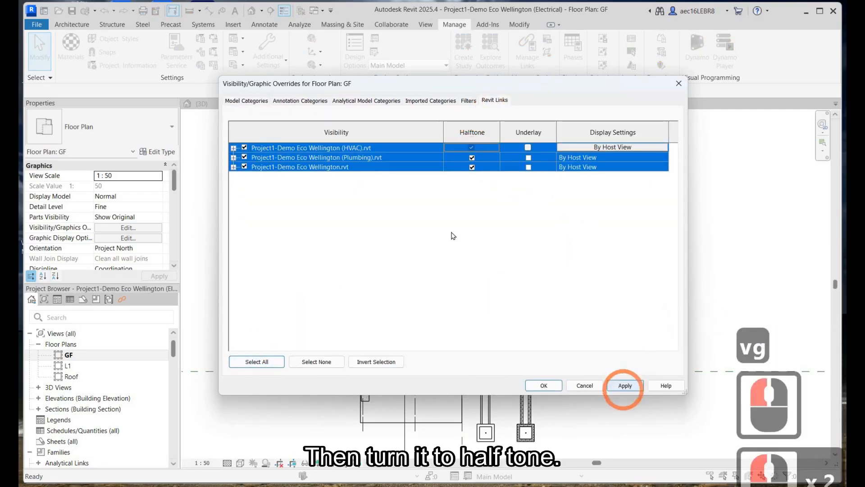
pyautogui.click(544, 385)
# Step: Shift the building section slightly and extend it along the length of the house in the GF plan
pyautogui.click(270, 247)
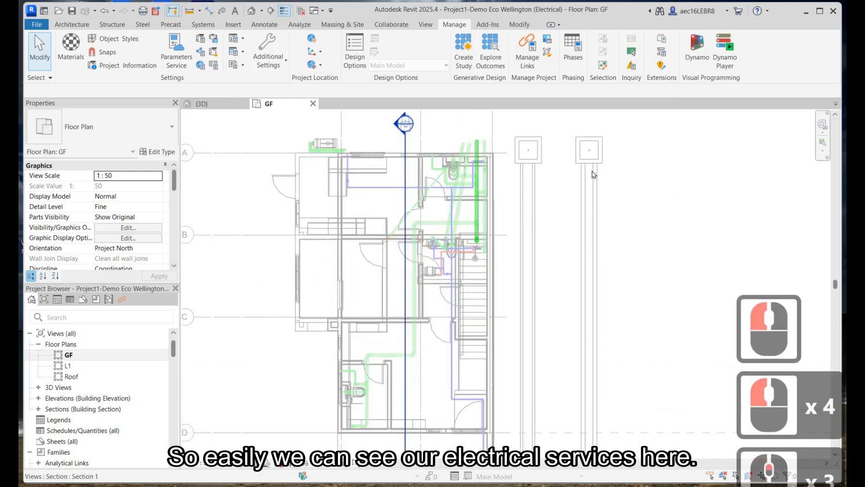
pyautogui.moveTo(436, 171); pyautogui.dragTo(496, 162, button='middle')
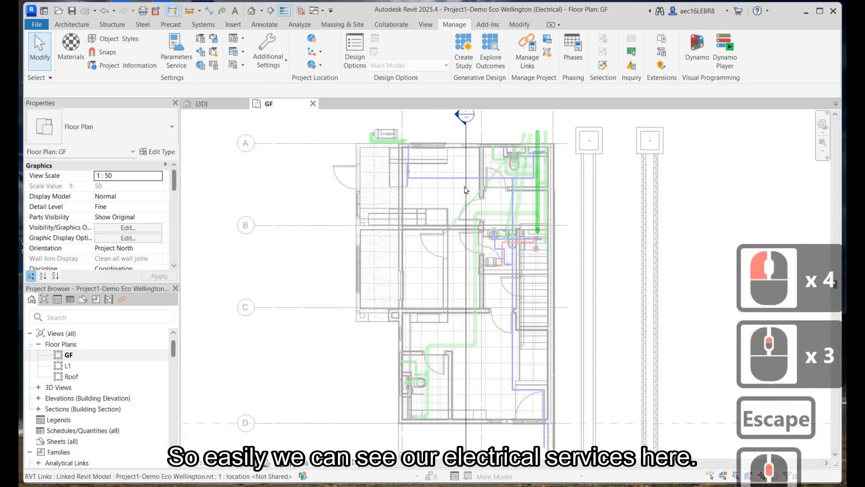
pyautogui.moveTo(466, 185); pyautogui.dragTo(505, 166)
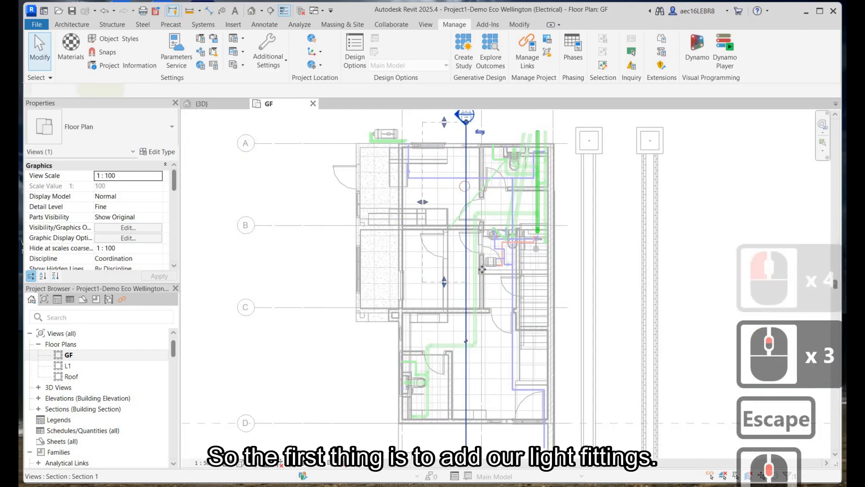
pyautogui.moveTo(454, 257); pyautogui.dragTo(467, 392)
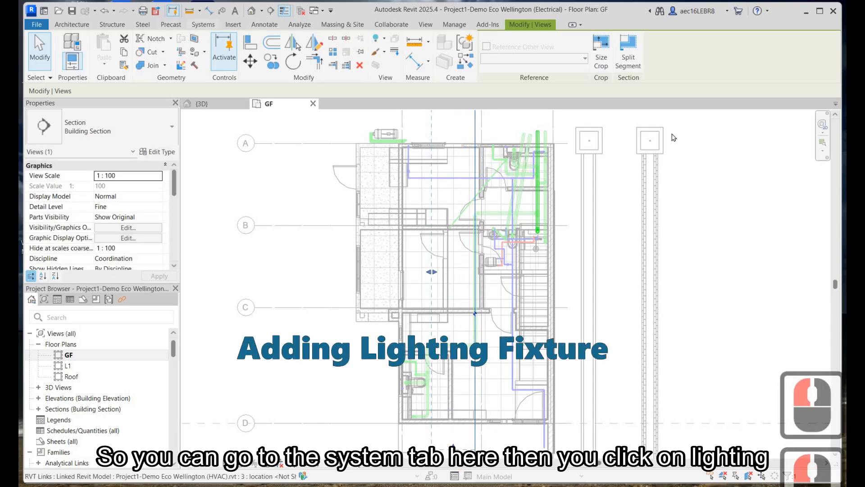
# Step: Start placing an electrical lighting fixture and agree to load a lighting fixtures family
pyautogui.click(203, 25)
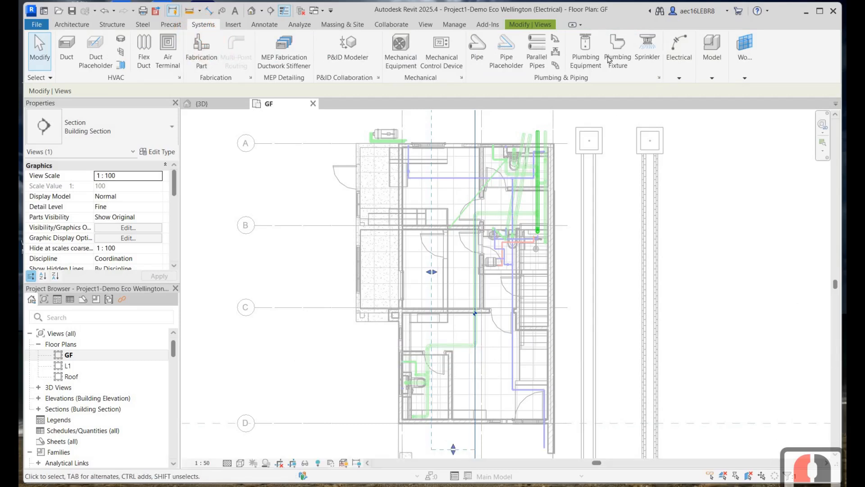
pyautogui.click(680, 78)
pyautogui.click(682, 78)
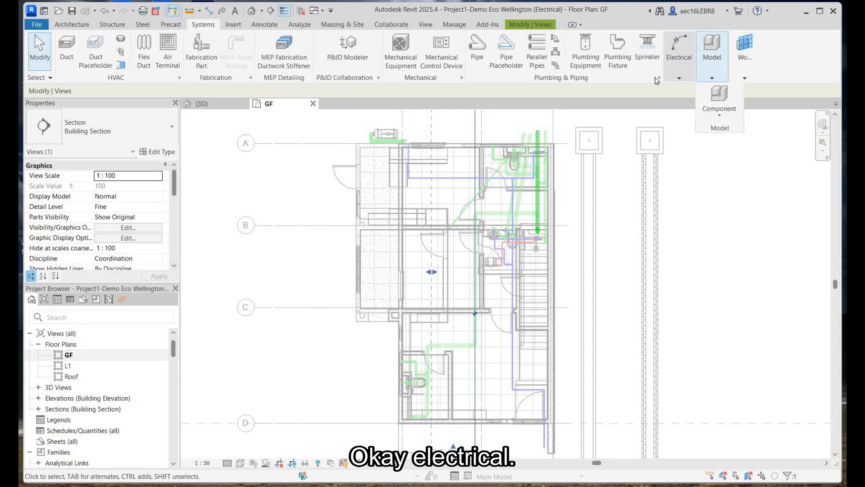
pyautogui.click(679, 78)
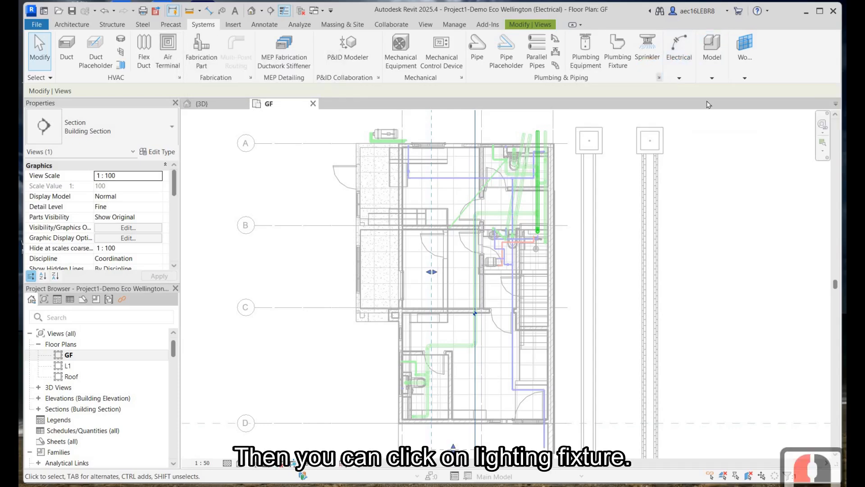
pyautogui.click(679, 78)
pyautogui.click(826, 113)
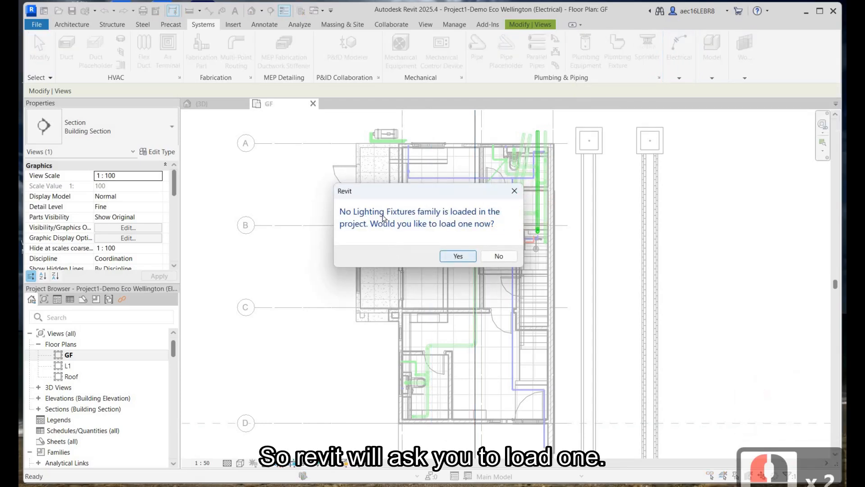
pyautogui.click(463, 256)
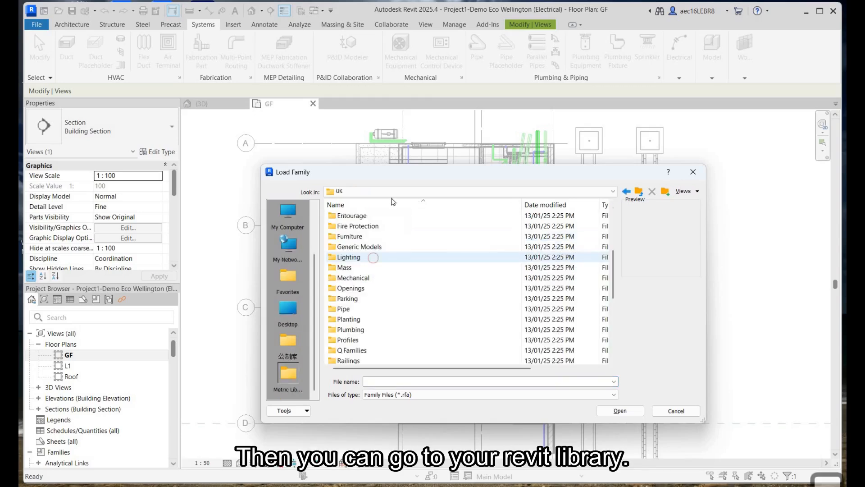
# Step: Browse the UK family library to the Internal folder within Lighting and MEP
pyautogui.doubleClick(372, 257)
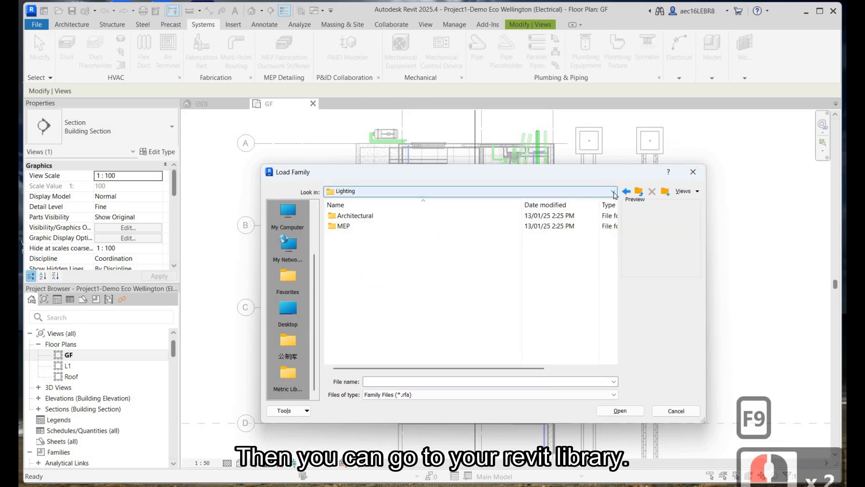
pyautogui.doubleClick(359, 224)
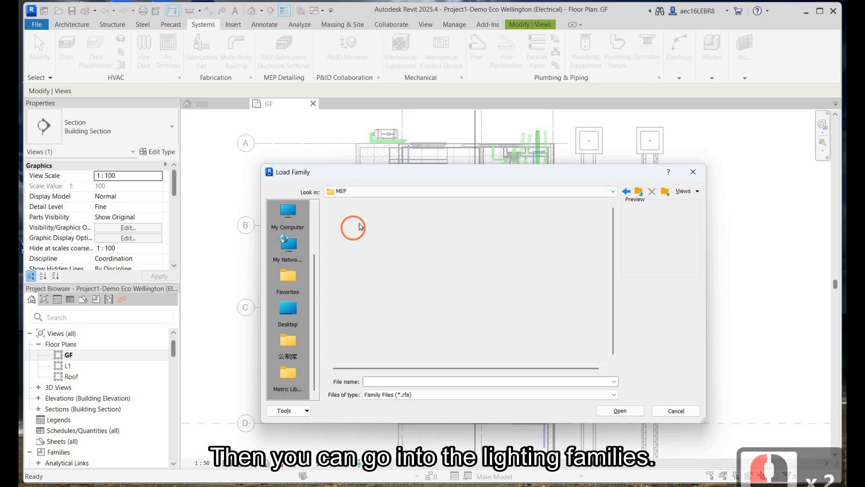
pyautogui.click(359, 226)
pyautogui.doubleClick(359, 225)
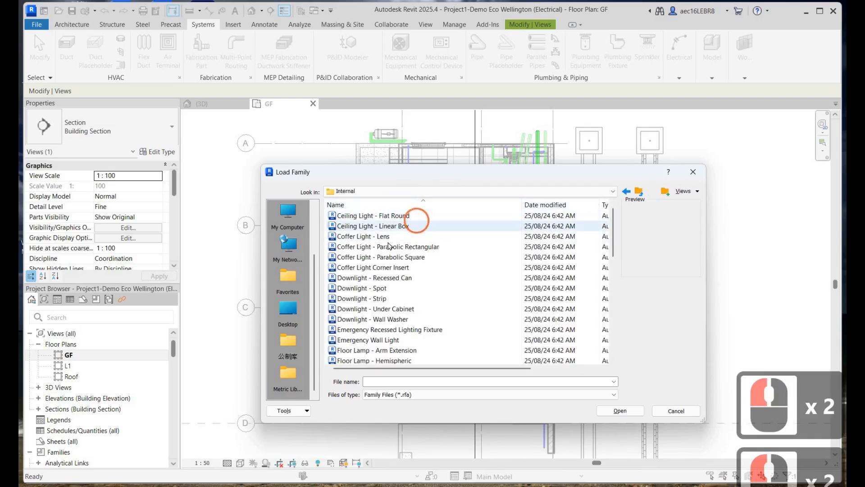
# Step: Look through the internal lighting families in the library, previewing several ceiling, coffer, downlight and emergency fixtures
pyautogui.click(416, 223)
pyautogui.click(393, 268)
pyautogui.click(383, 244)
pyautogui.click(376, 288)
pyautogui.click(374, 339)
pyautogui.scroll(-5, 383, 281)
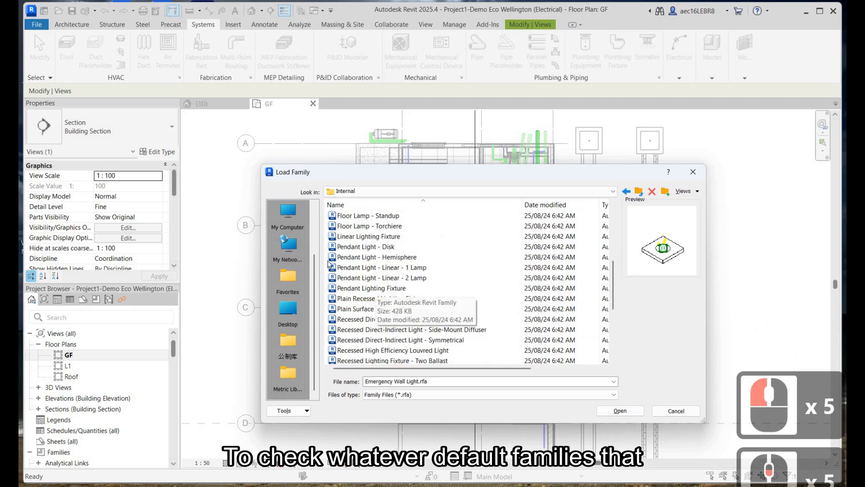
pyautogui.scroll(-5, 388, 284)
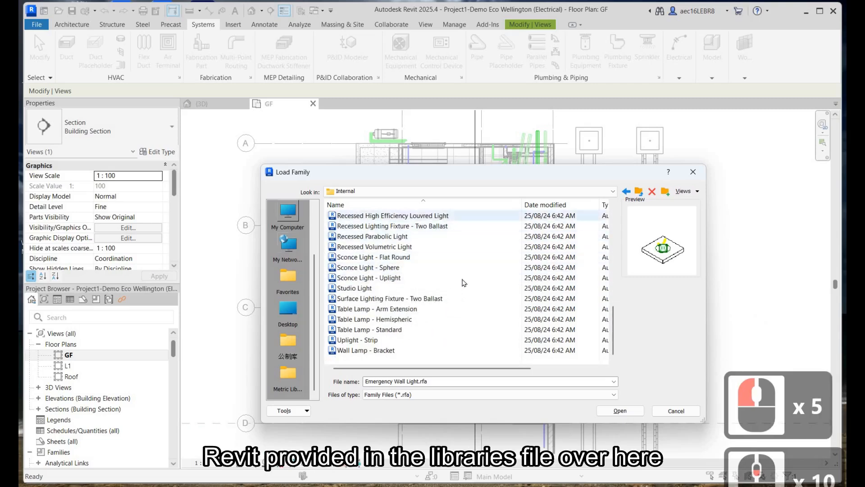
# Step: Load the Downlight - Recessed Can family from the Internal lighting folder, after previewing Downlight - Spot
pyautogui.scroll(5, 410, 281)
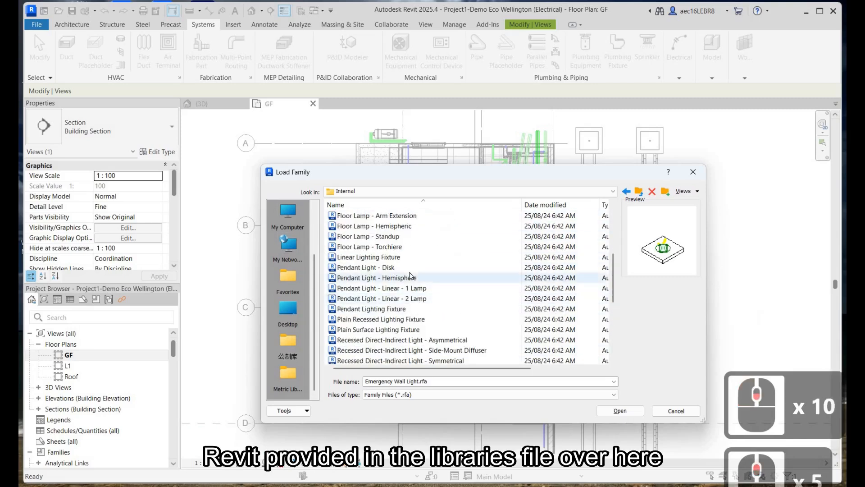
pyautogui.scroll(2, 410, 270)
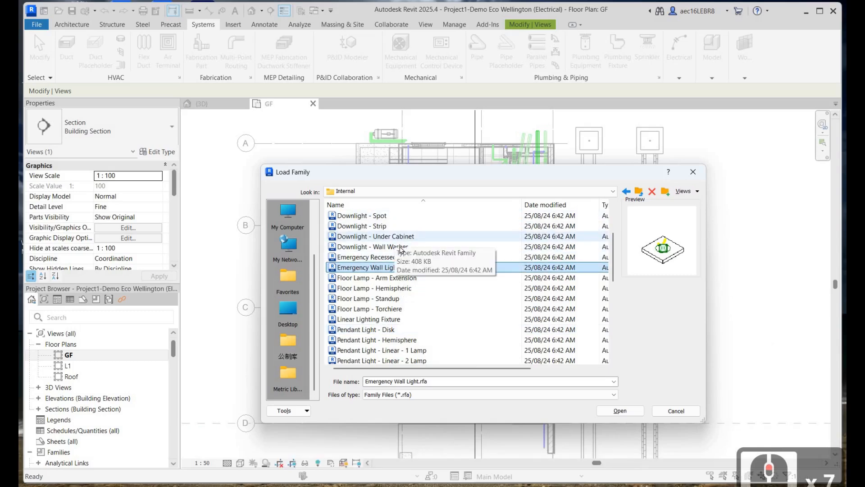
pyautogui.scroll(1, 346, 250)
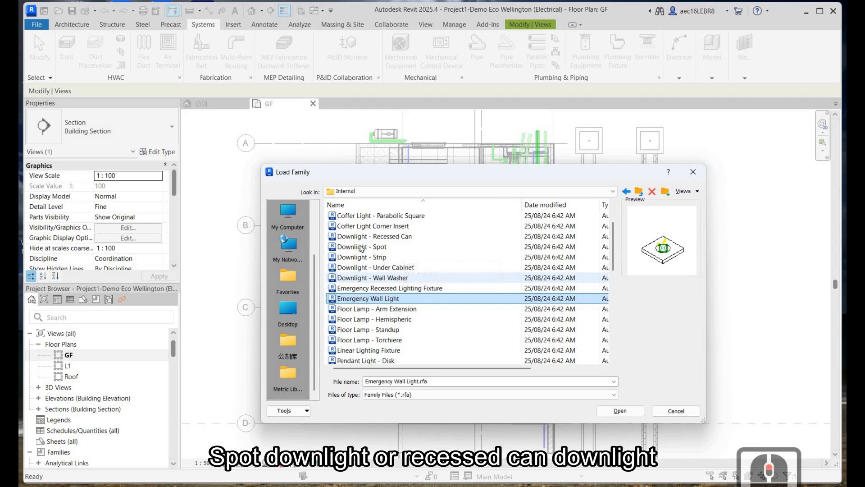
pyautogui.click(364, 246)
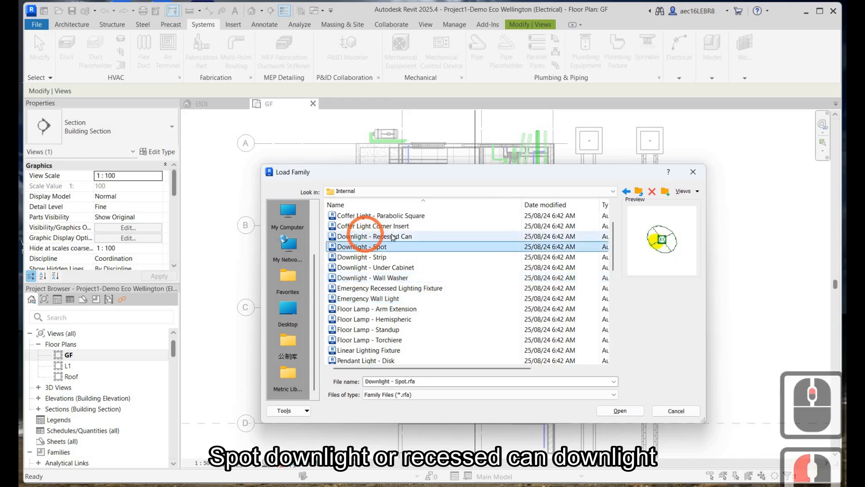
pyautogui.click(363, 236)
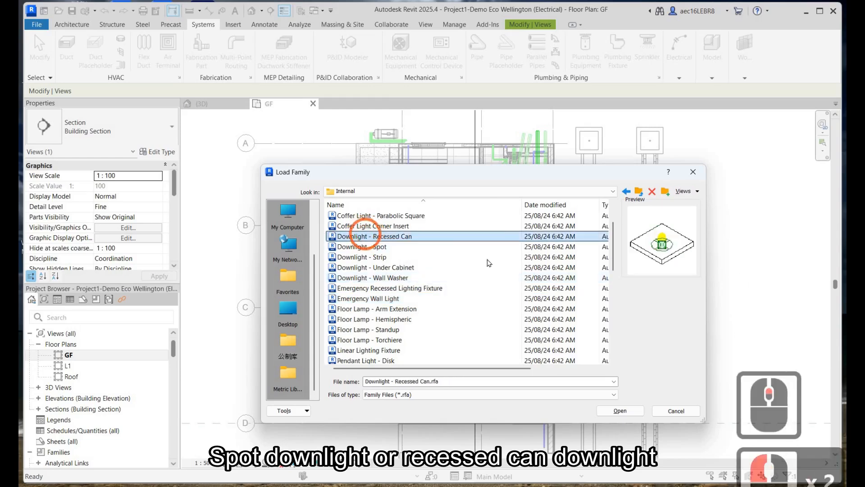
pyautogui.click(621, 411)
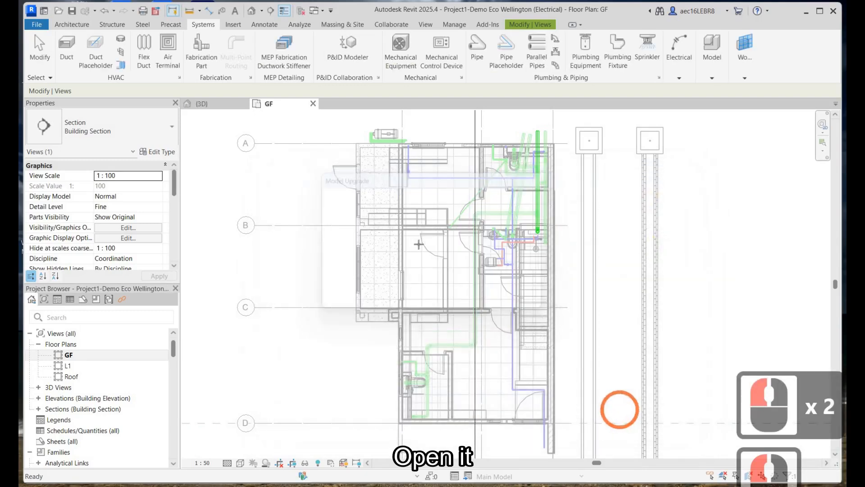
# Step: Place a 152mm Incandescent - 230V recessed can downlight on a face in the room between grids B and C, dismissing the warning
pyautogui.scroll(4, 488, 241)
pyautogui.scroll(1, 488, 241)
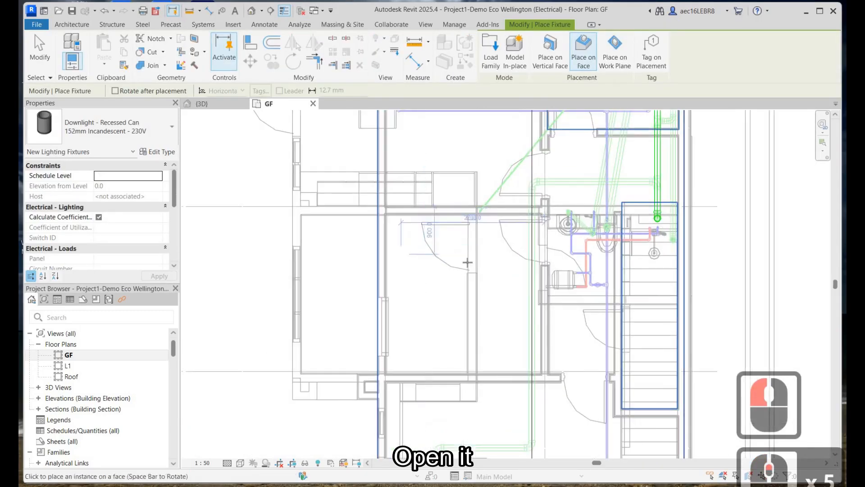
pyautogui.scroll(-6, 514, 277)
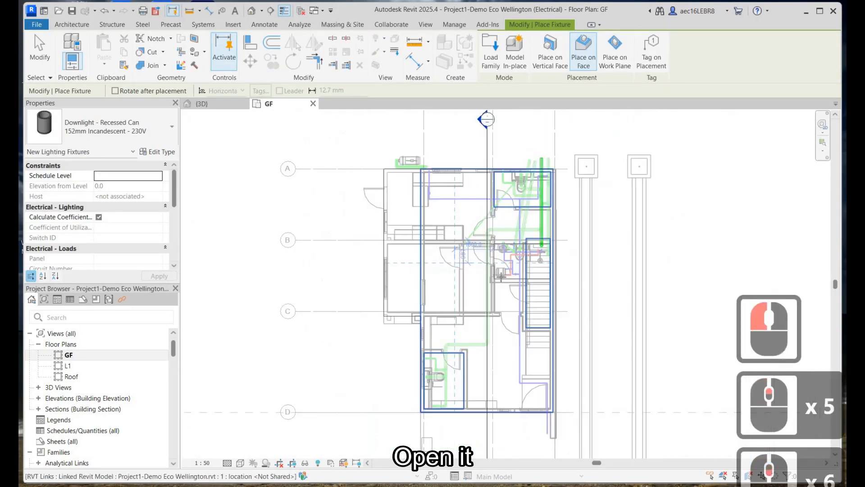
pyautogui.scroll(9, 529, 287)
pyautogui.click(534, 284)
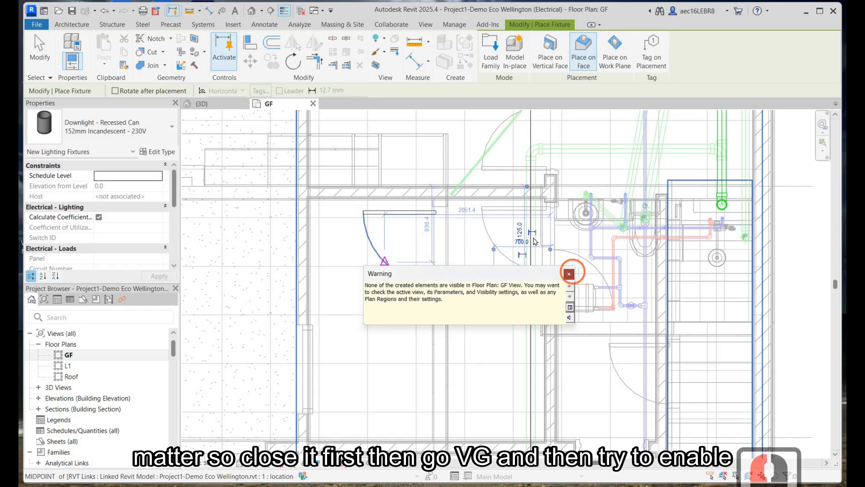
pyautogui.click(569, 274)
pyautogui.press('Escape')
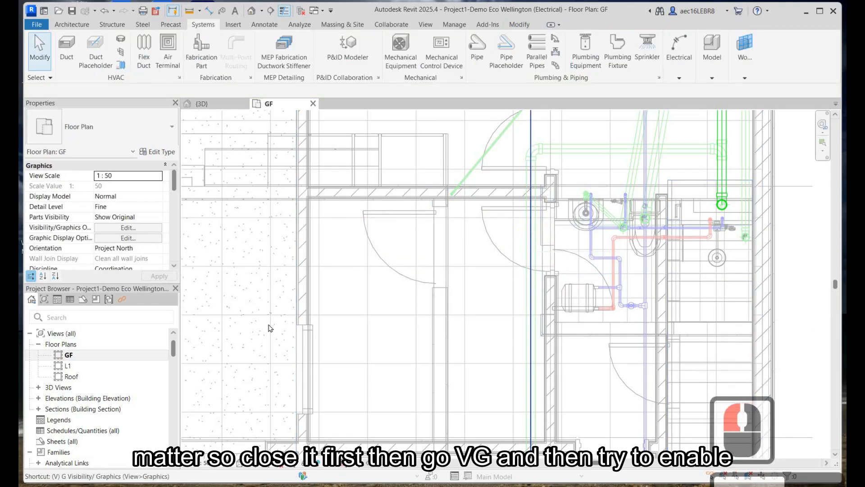
# Step: Turn on the visibility of all model categories in the GF floor plan's Visibility/Graphic Overrides
pyautogui.press('v')
pyautogui.press('g')
pyautogui.click(251, 327)
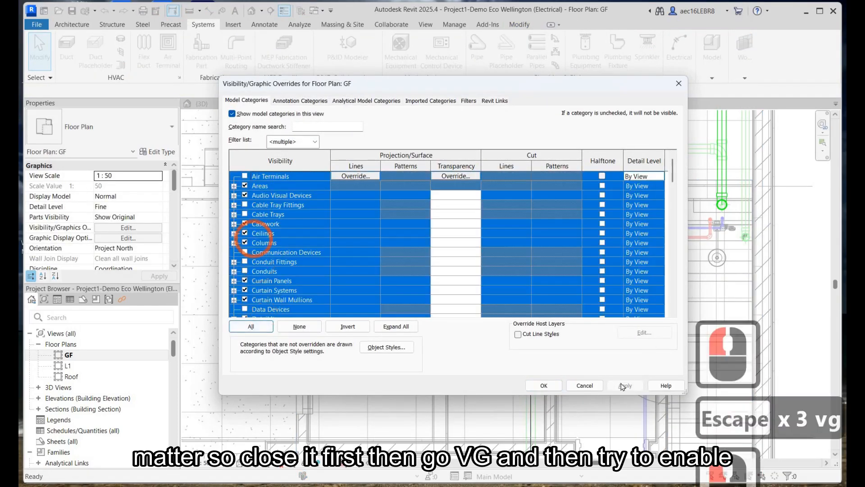
pyautogui.click(244, 176)
pyautogui.click(548, 385)
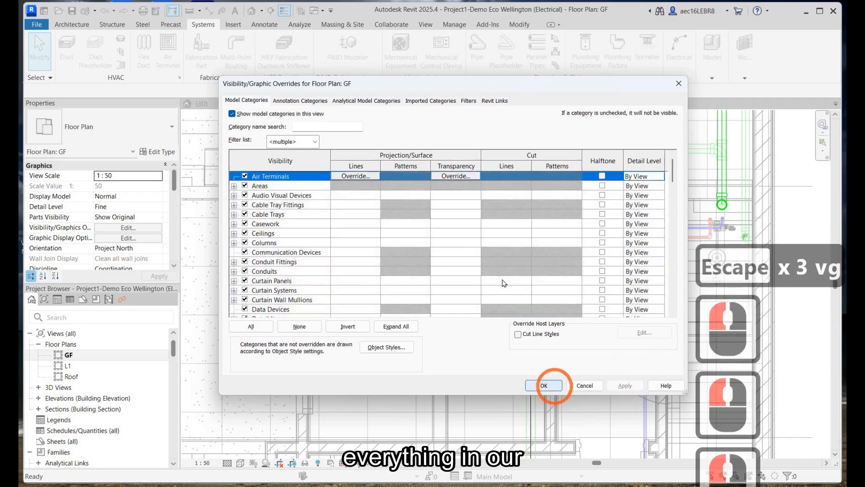
pyautogui.click(491, 263)
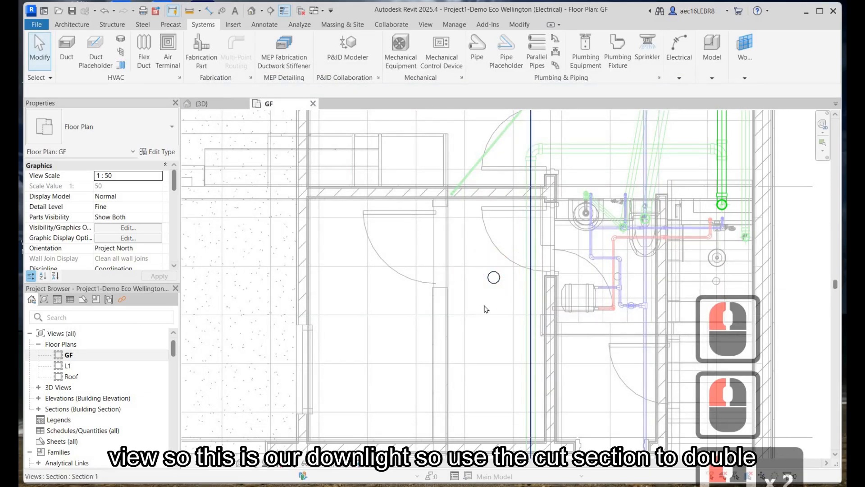
# Step: Shift the building section line slightly closer to the downlight and shorten its view depth in the GF plan
pyautogui.click(531, 271)
pyautogui.moveTo(530, 240); pyautogui.dragTo(520, 251)
pyautogui.moveTo(392, 339); pyautogui.dragTo(471, 339)
# Step: Go to the building section's view and check the level at which the placed downlight is mounted
pyautogui.rightClick(522, 246)
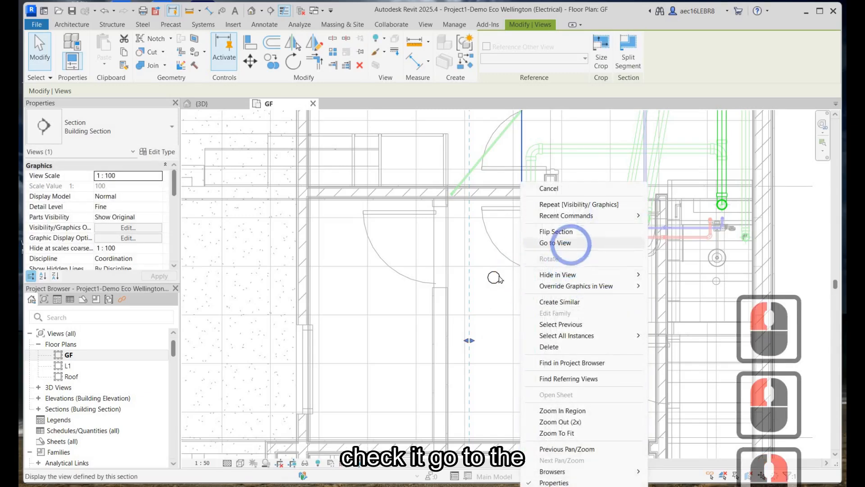
pyautogui.click(559, 243)
pyautogui.scroll(9, 647, 167)
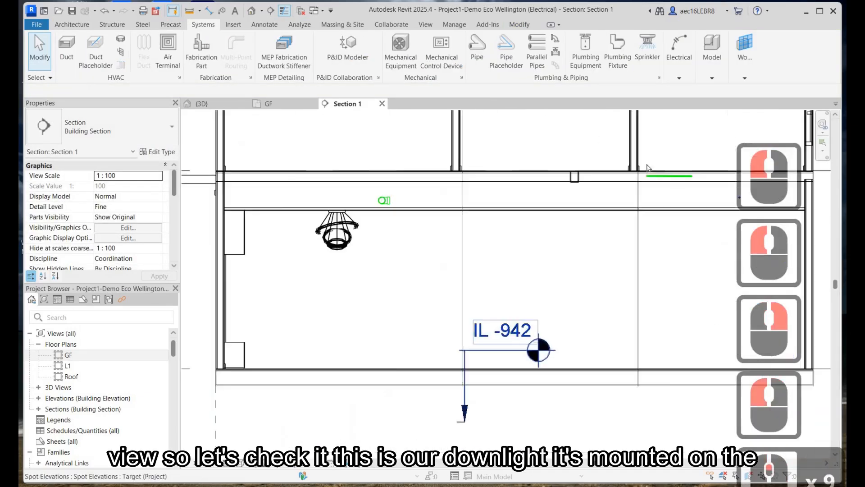
pyautogui.click(574, 176)
pyautogui.scroll(8, 532, 270)
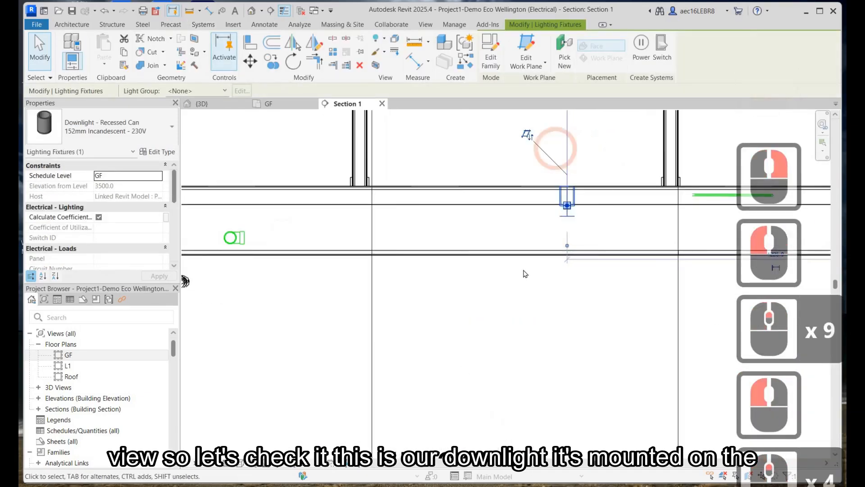
pyautogui.scroll(-10, 554, 280)
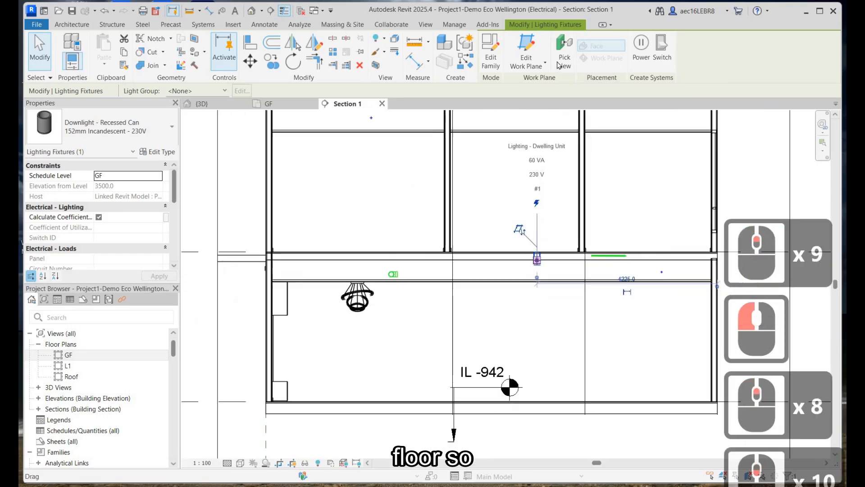
pyautogui.scroll(5, 523, 315)
pyautogui.click(565, 58)
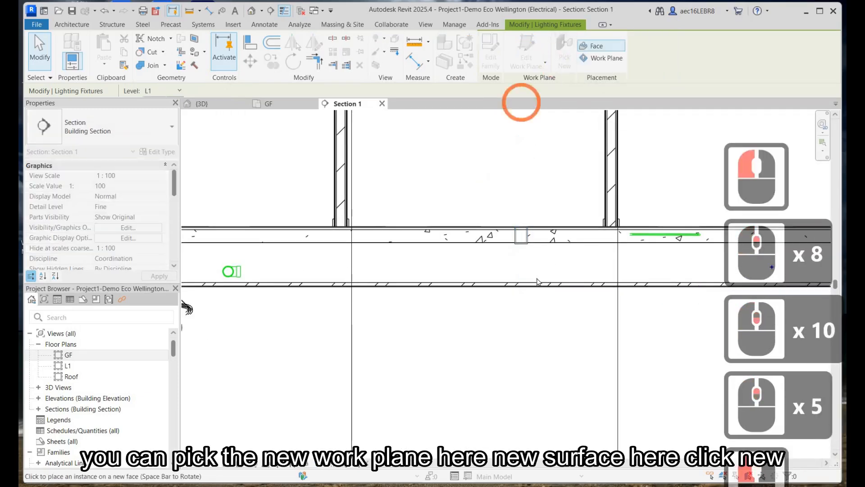
pyautogui.click(610, 59)
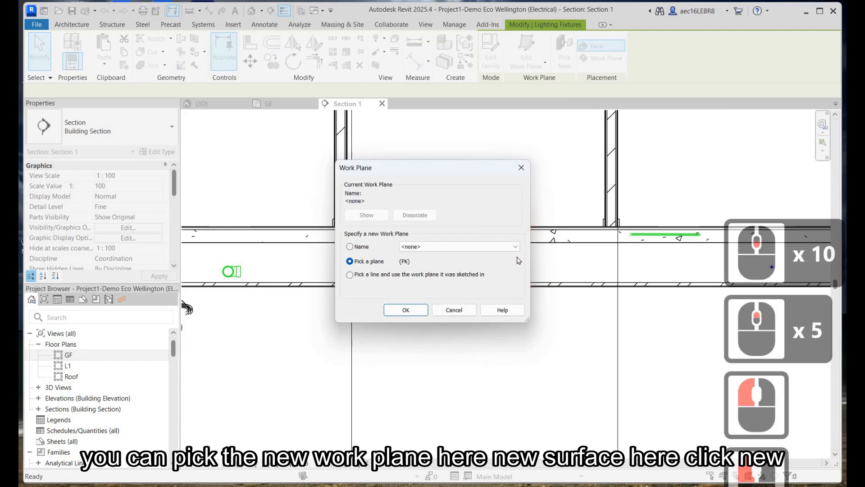
pyautogui.click(520, 166)
pyautogui.press('Escape')
pyautogui.click(521, 236)
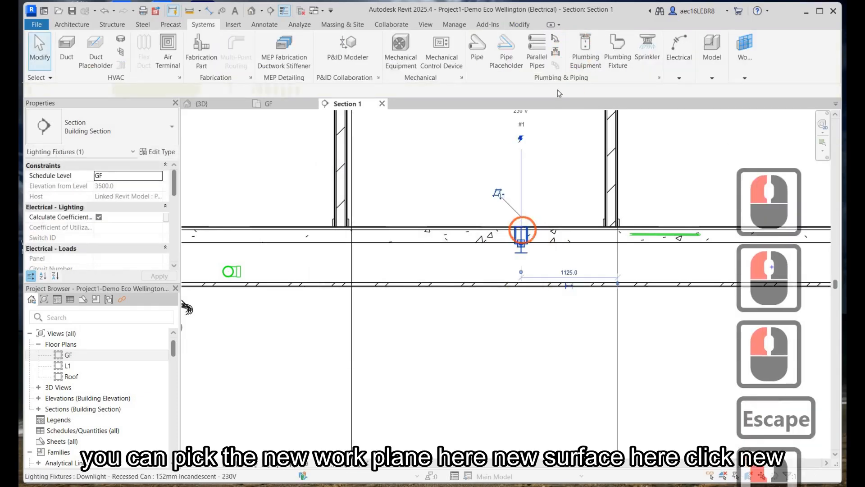
pyautogui.click(565, 58)
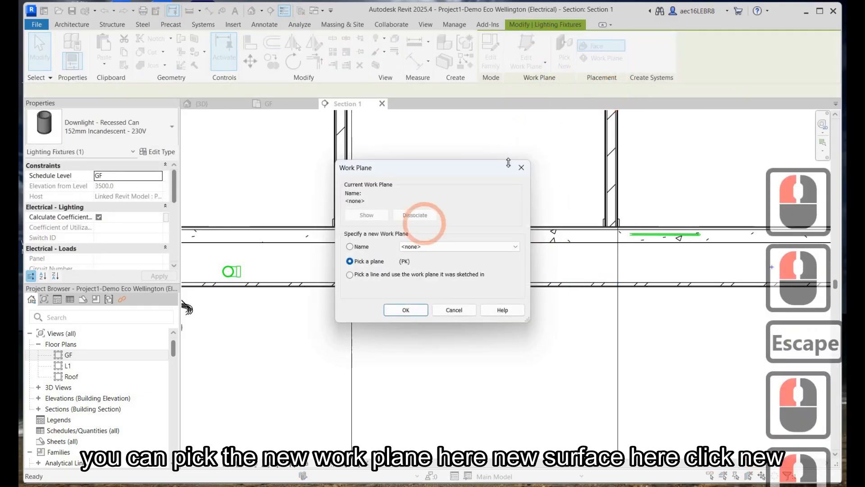
pyautogui.press('Escape')
pyautogui.press('Escape')
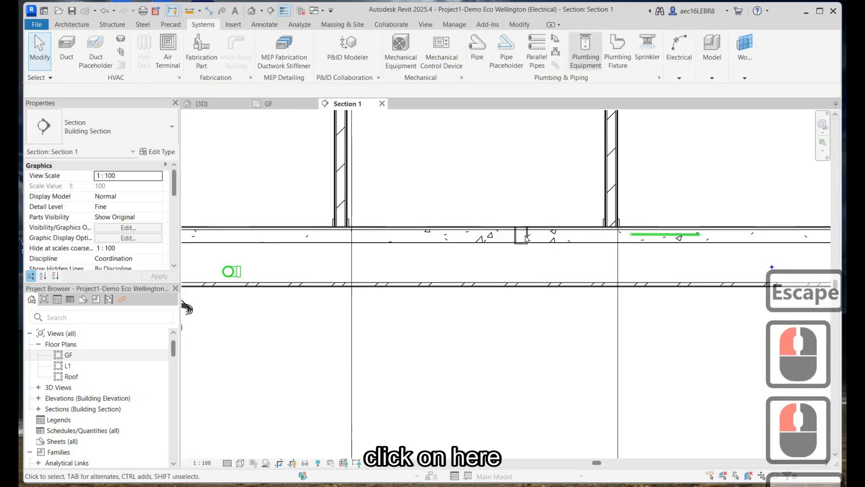
# Step: Pick a new host for the downlight with Pick a plane, choosing the ground floor ceiling's plane in the section
pyautogui.click(525, 236)
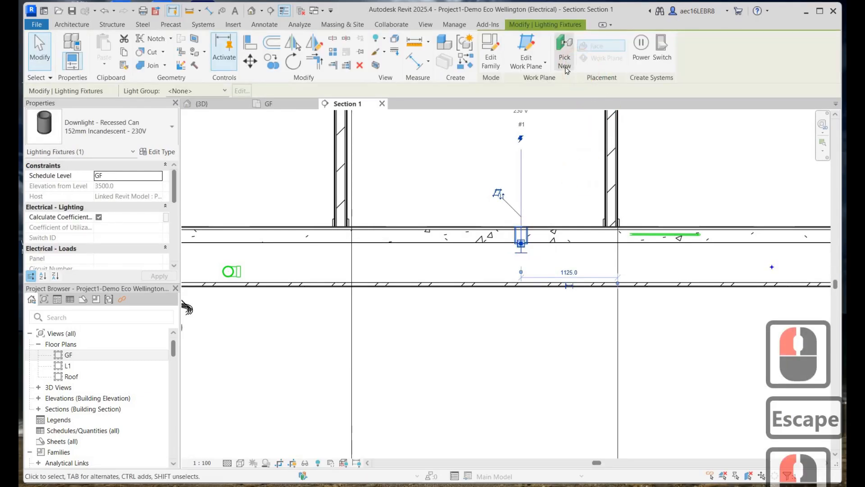
pyautogui.click(560, 55)
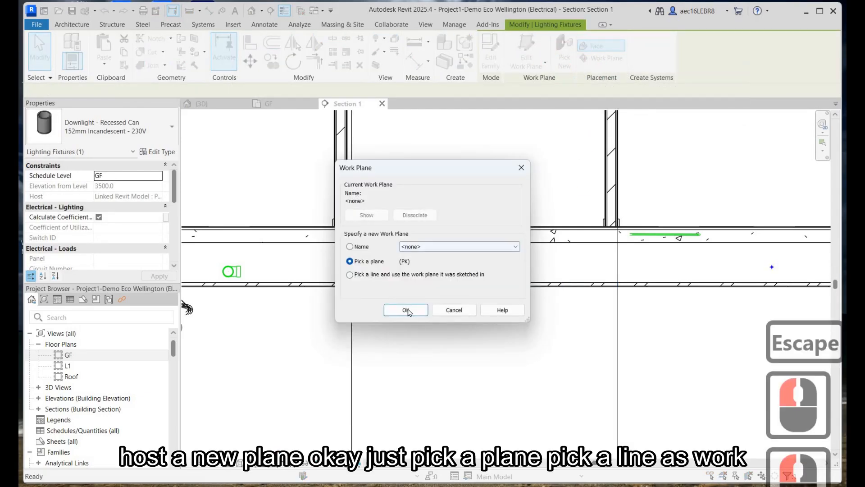
pyautogui.click(350, 275)
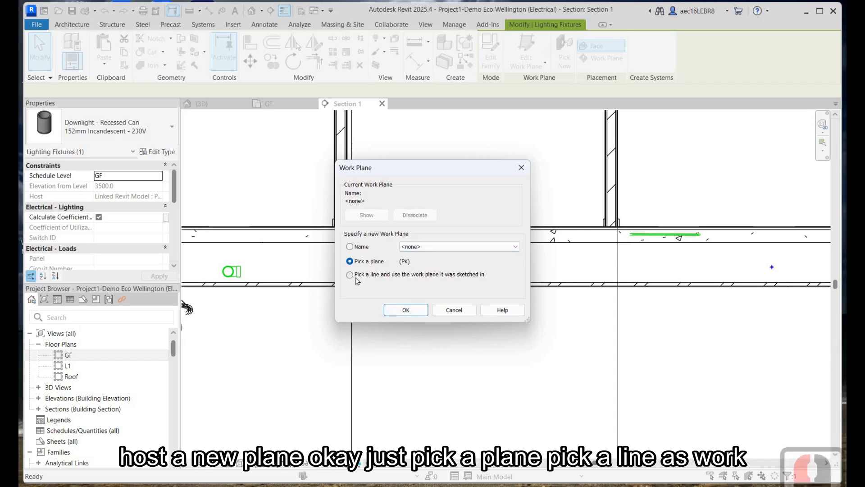
pyautogui.click(356, 280)
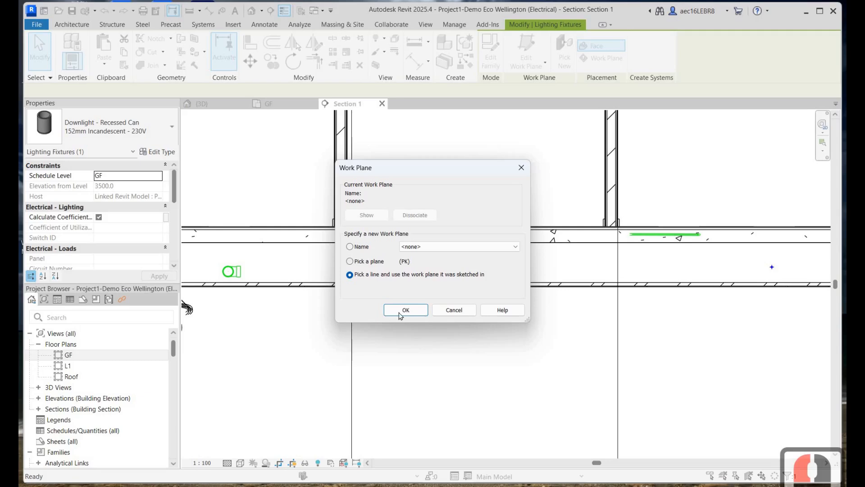
pyautogui.click(350, 262)
pyautogui.click(405, 310)
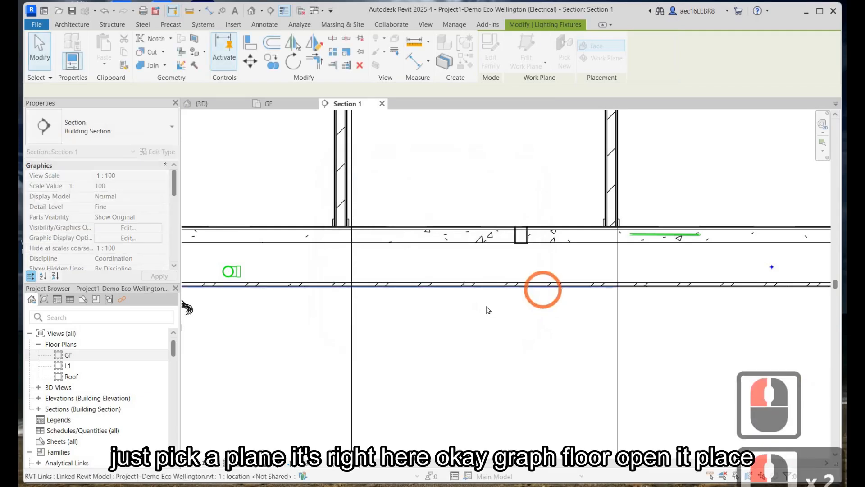
# Step: Open the GF floor plan and place the rehosted downlight on the picked plane in the room between grids B and C
pyautogui.click(426, 306)
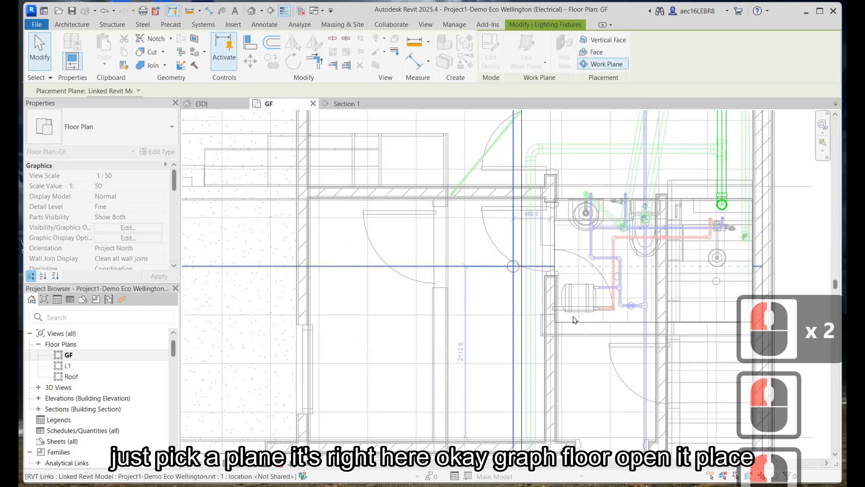
pyautogui.click(489, 299)
pyautogui.press('Escape')
pyautogui.press('Escape')
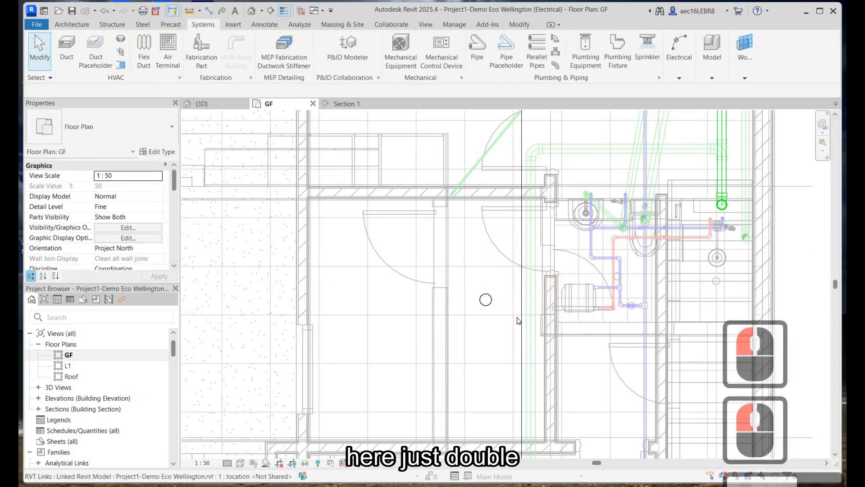
# Step: Return to the building section's view and inspect the downlight's mounting at the ground floor ceiling
pyautogui.click(522, 276)
pyautogui.rightClick(593, 253)
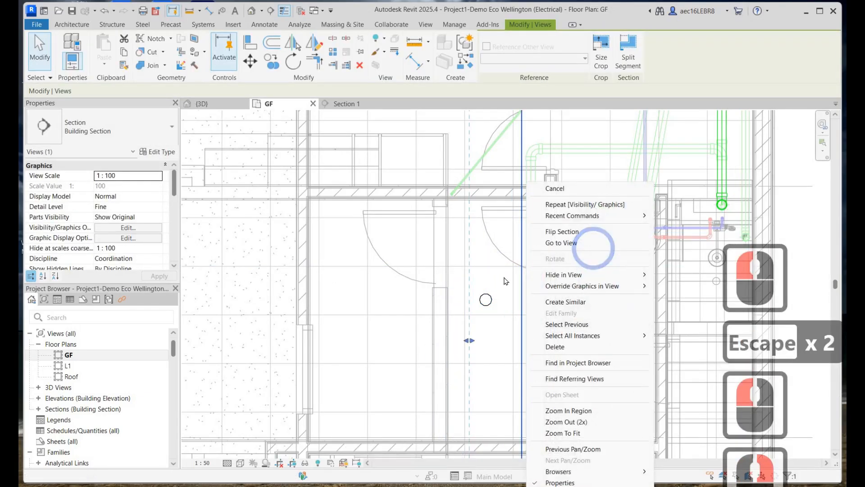
pyautogui.click(586, 244)
pyautogui.click(493, 270)
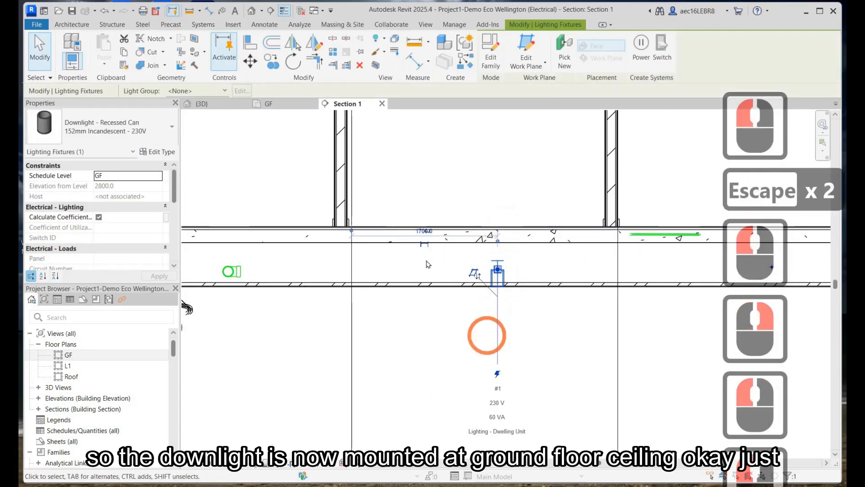
pyautogui.scroll(-8, 542, 257)
pyautogui.scroll(6, 511, 253)
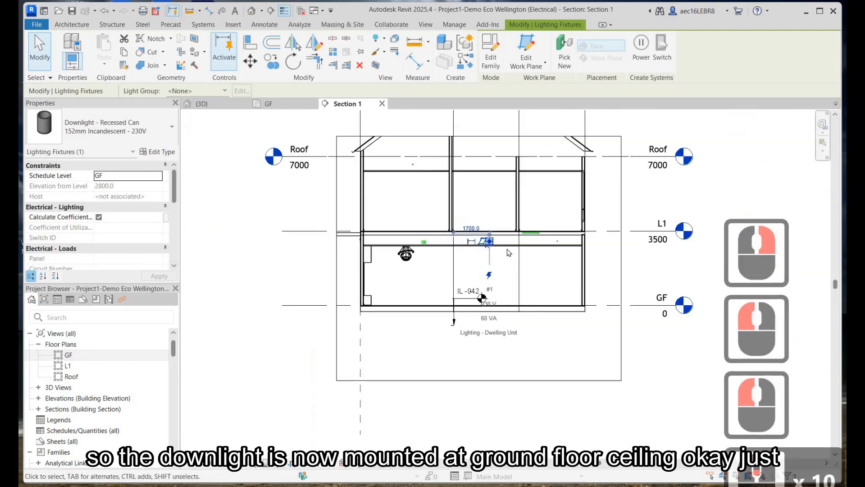
pyautogui.press('Escape')
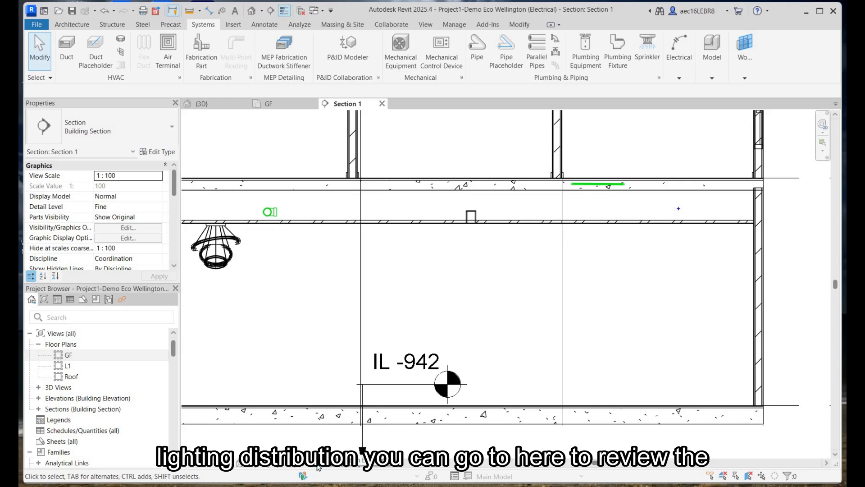
# Step: Reveal hidden elements in Section 1 and select the downlight to examine its lighting distribution
pyautogui.click(316, 463)
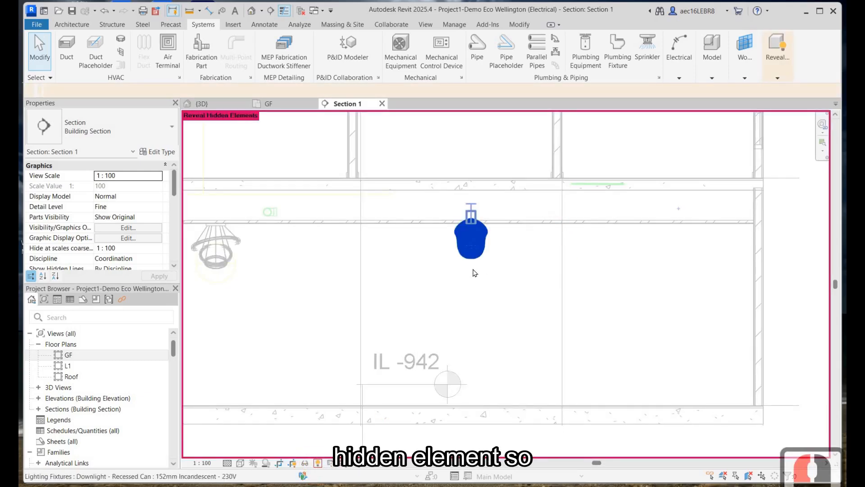
pyautogui.scroll(4, 474, 175)
pyautogui.click(478, 256)
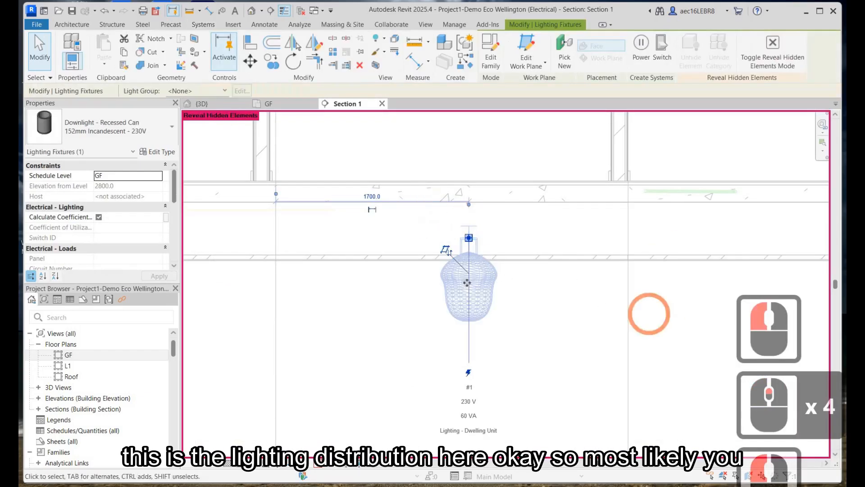
# Step: Examine the downlight's light distribution pattern below the ceiling in Section 1, then close the section view and return to GF
pyautogui.scroll(4, 486, 274)
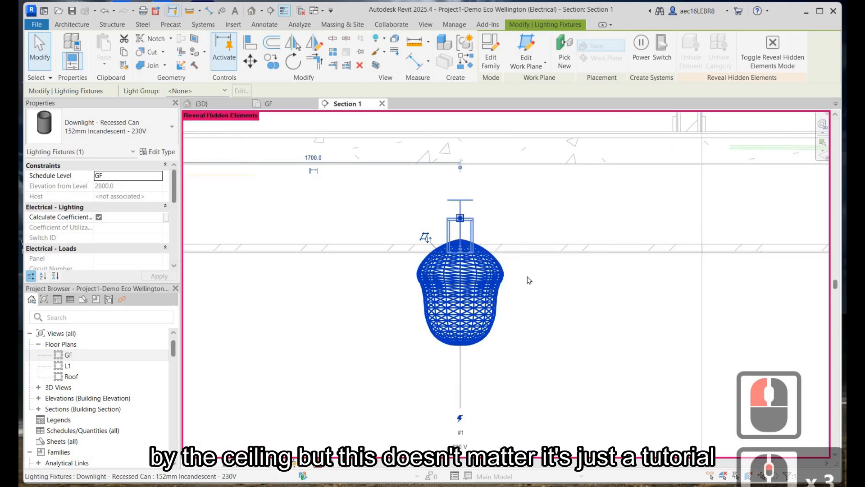
pyautogui.click(545, 284)
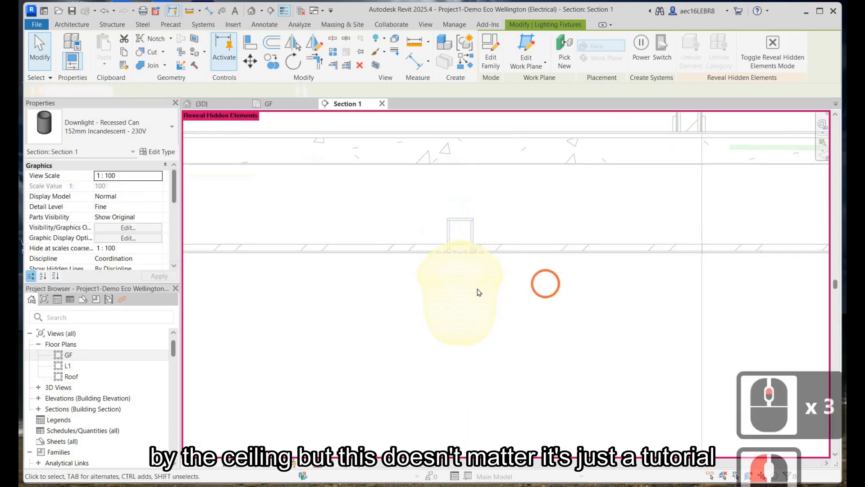
pyautogui.click(449, 200)
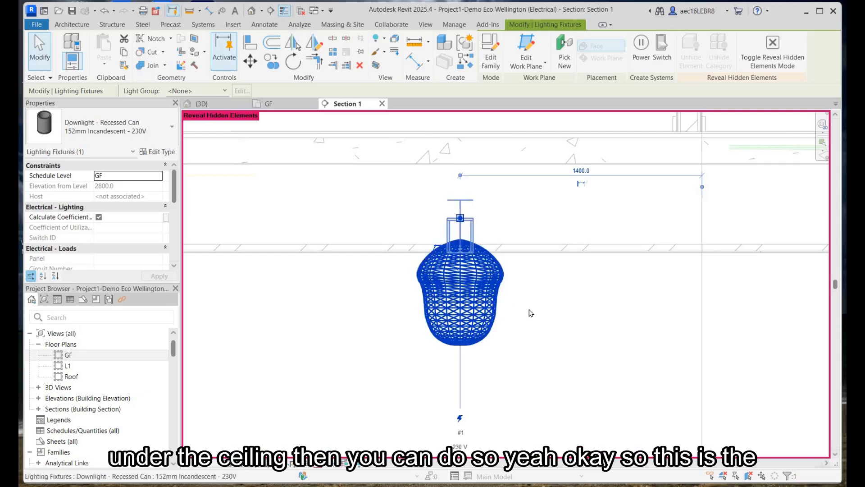
pyautogui.scroll(-3, 483, 291)
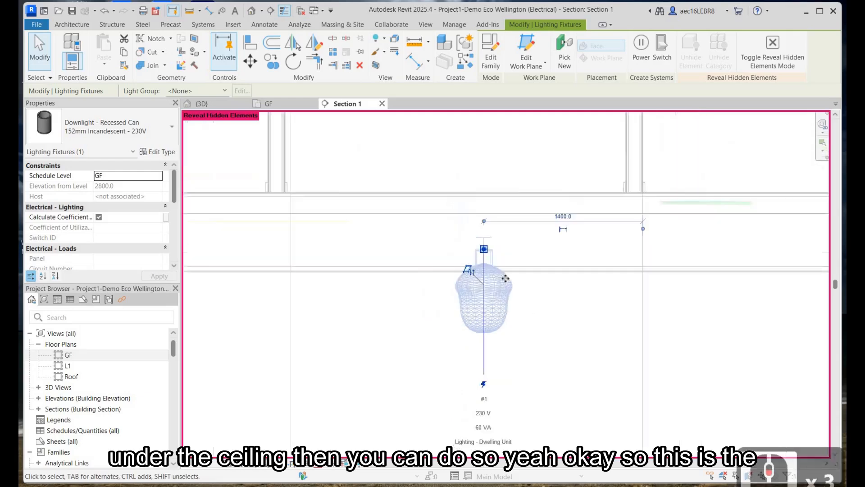
pyautogui.click(513, 279)
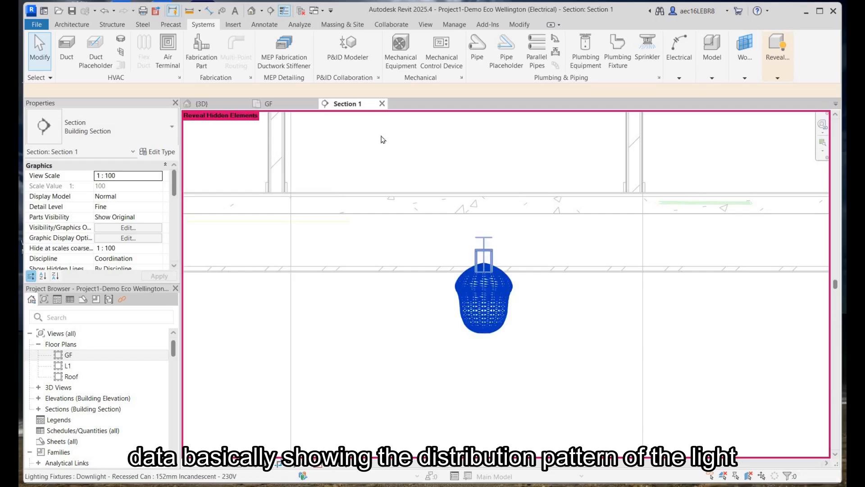
pyautogui.click(382, 104)
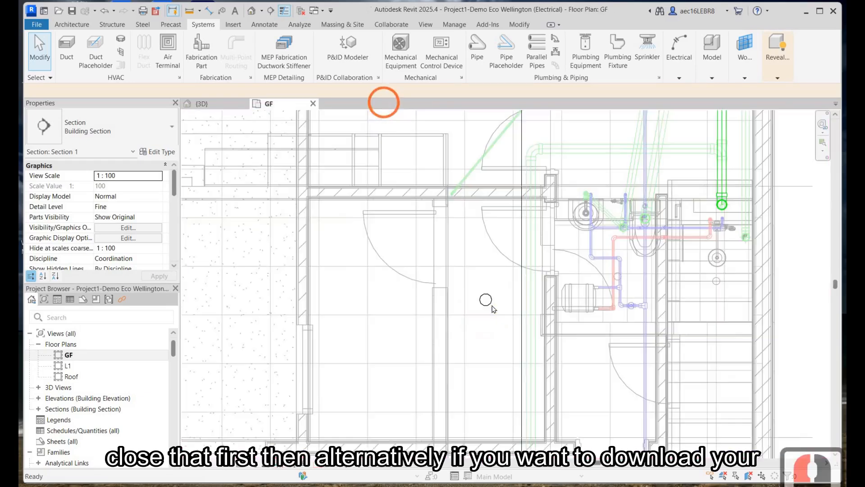
pyautogui.click(504, 166)
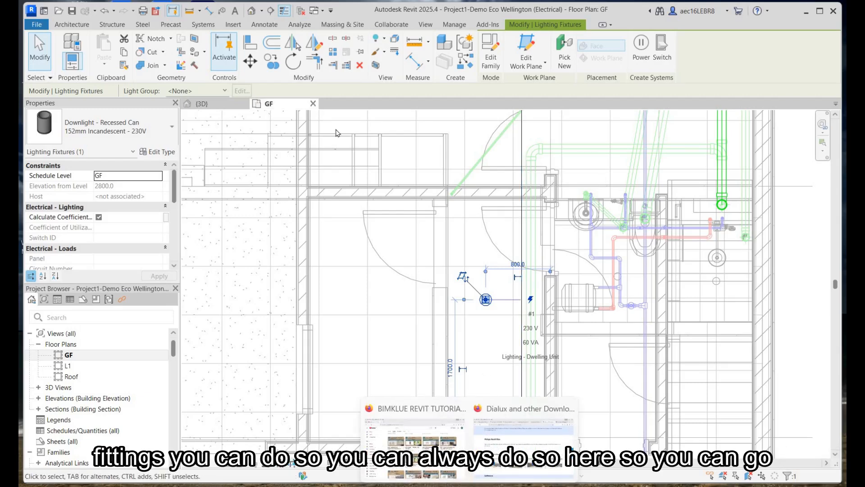
# Step: Switch to the browser and look through TCP's luminaire IES files page and the selectable recessed downlight specification sheet
pyautogui.click(523, 446)
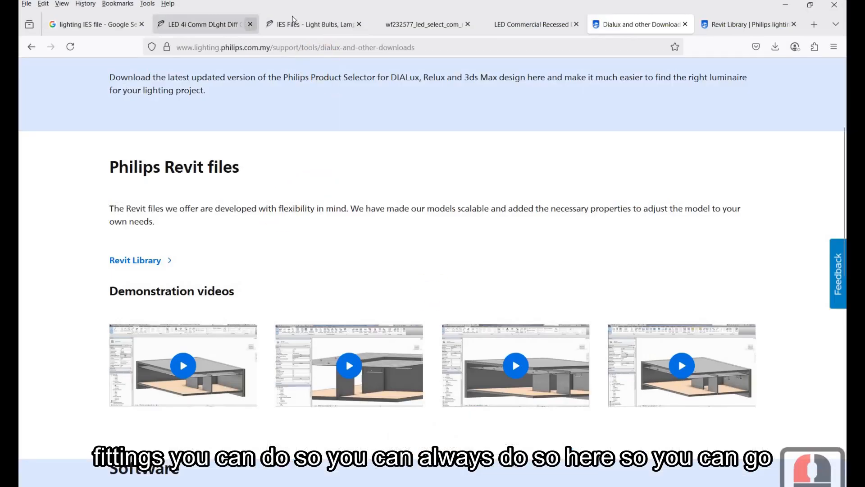
pyautogui.click(217, 27)
pyautogui.click(297, 20)
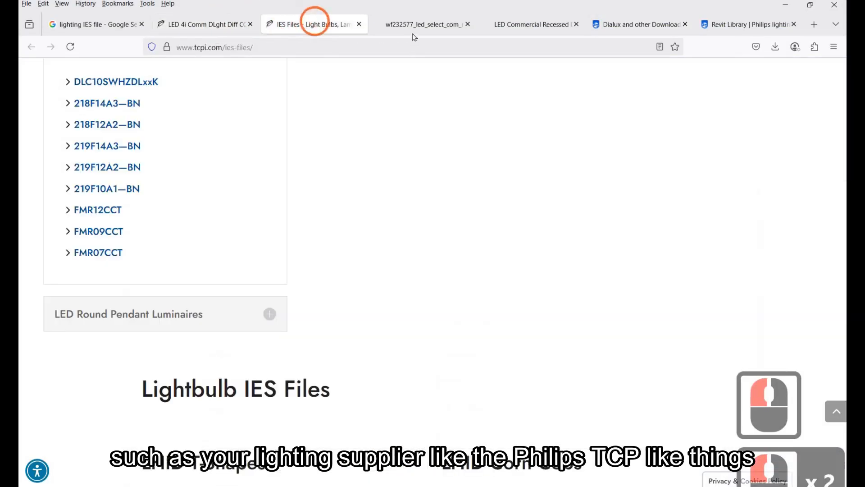
pyautogui.scroll(13, 419, 176)
pyautogui.scroll(8, 254, 140)
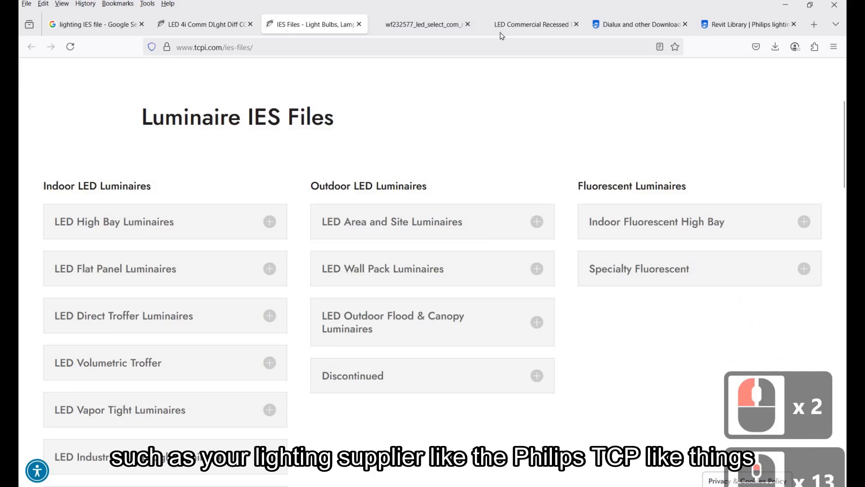
pyautogui.click(424, 25)
pyautogui.scroll(-13, 248, 226)
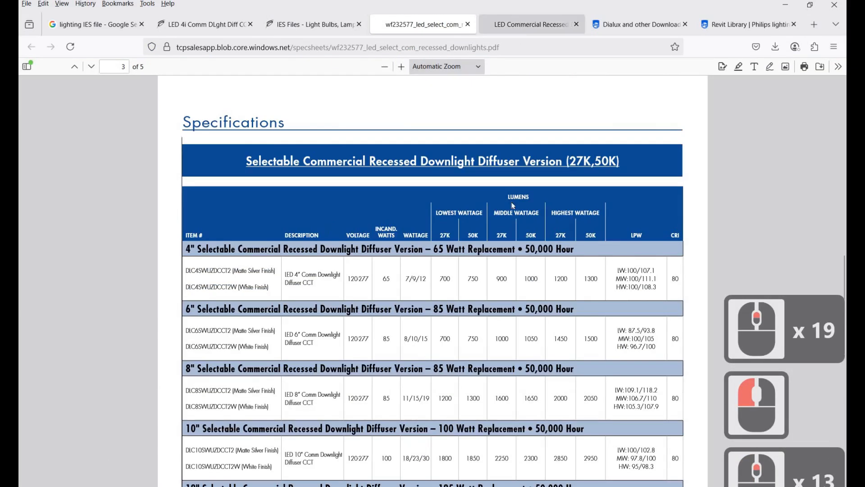
# Step: Look over TCP's LED Commercial Recessed Downlights catalogue and the Revit files section of Philips' Dialux and other Downloads page
pyautogui.click(532, 24)
pyautogui.scroll(8, 243, 212)
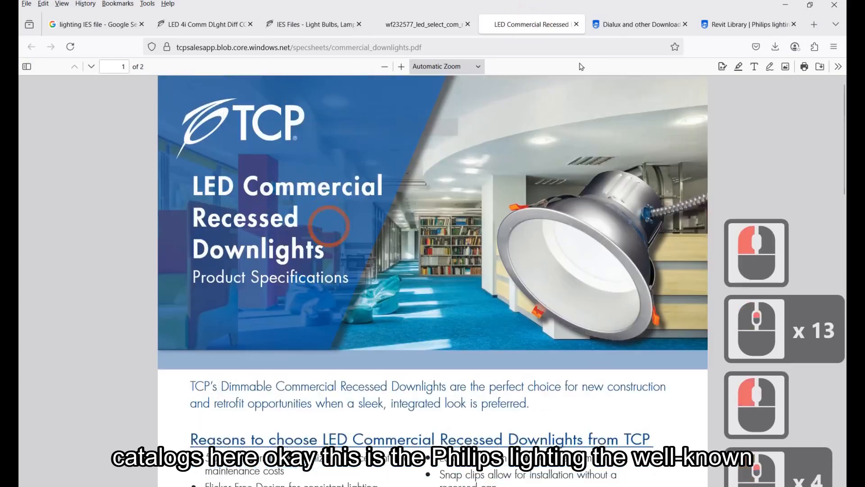
pyautogui.click(637, 25)
pyautogui.scroll(9, 435, 204)
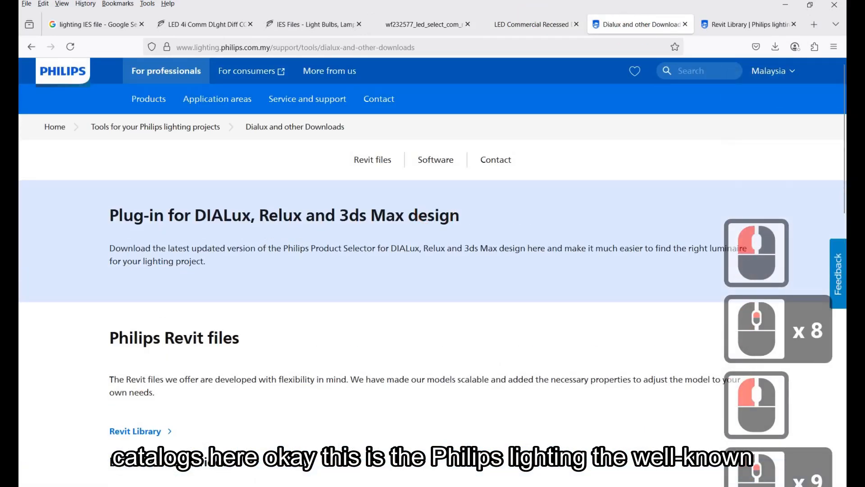
pyautogui.scroll(-4, 304, 248)
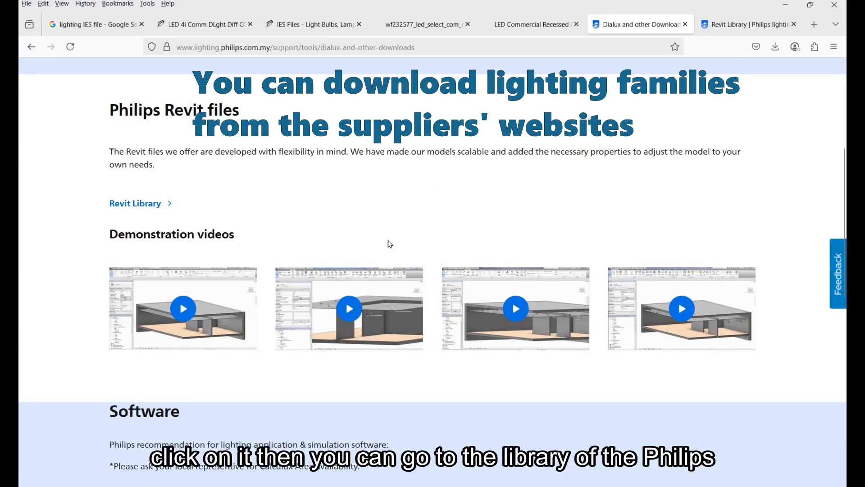
# Step: Browse the indoor downlights in the Philips Revit Library and download the GreenSpace family file
pyautogui.click(739, 26)
pyautogui.scroll(-3, 311, 268)
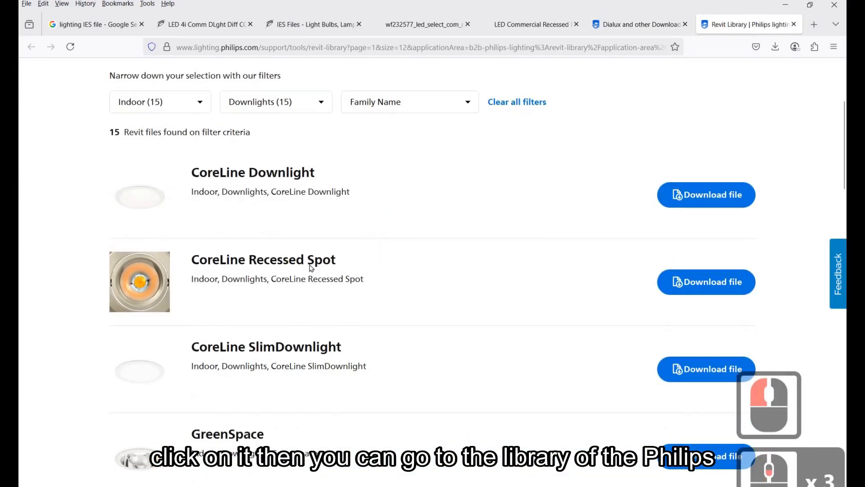
pyautogui.scroll(-4, 311, 268)
pyautogui.scroll(3, 112, 276)
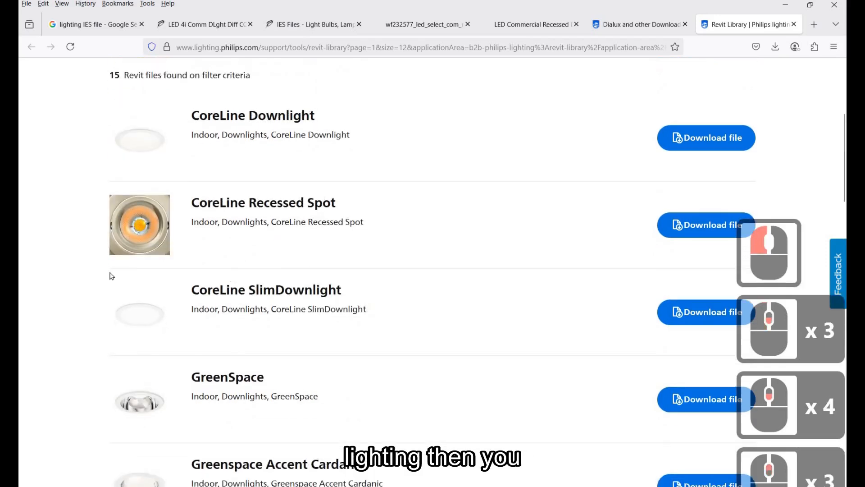
pyautogui.scroll(-2, 108, 308)
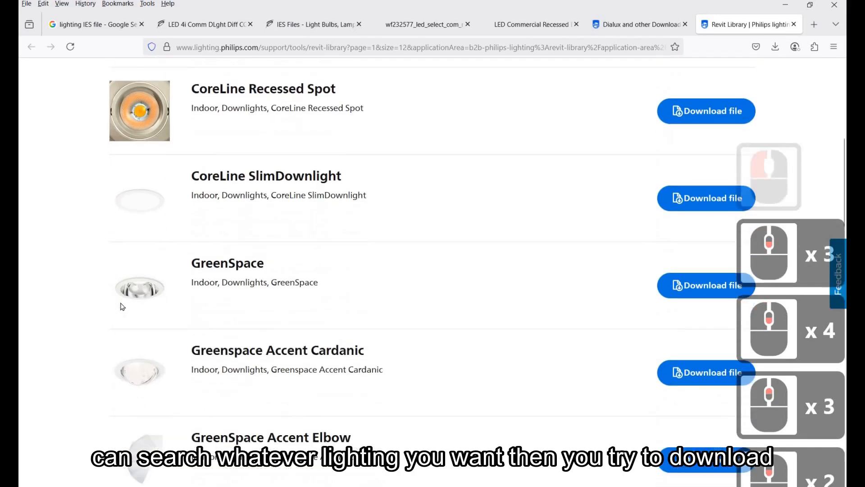
pyautogui.click(713, 289)
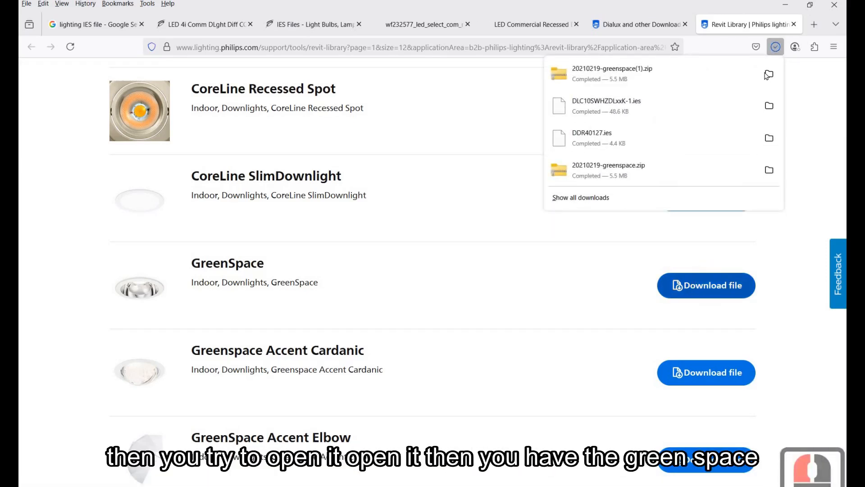
# Step: Open the downloaded 20210219-greenspace(1) archive to check its contents, then close it and return to Revit
pyautogui.click(769, 75)
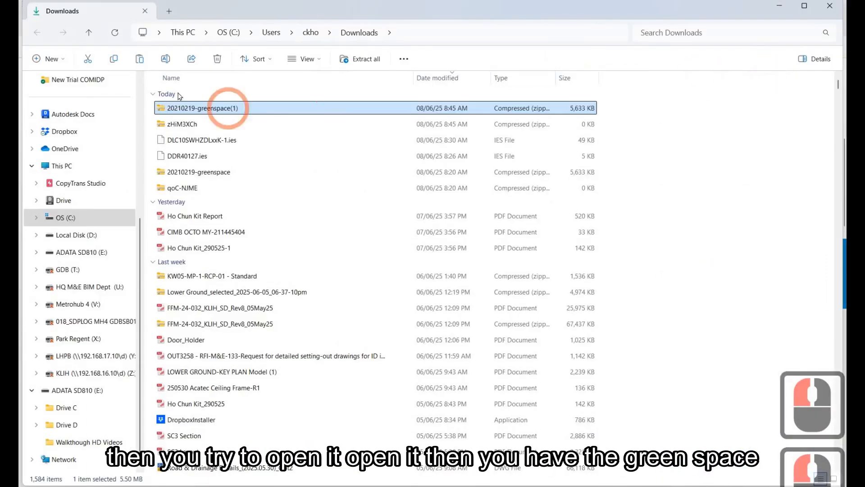
pyautogui.doubleClick(184, 106)
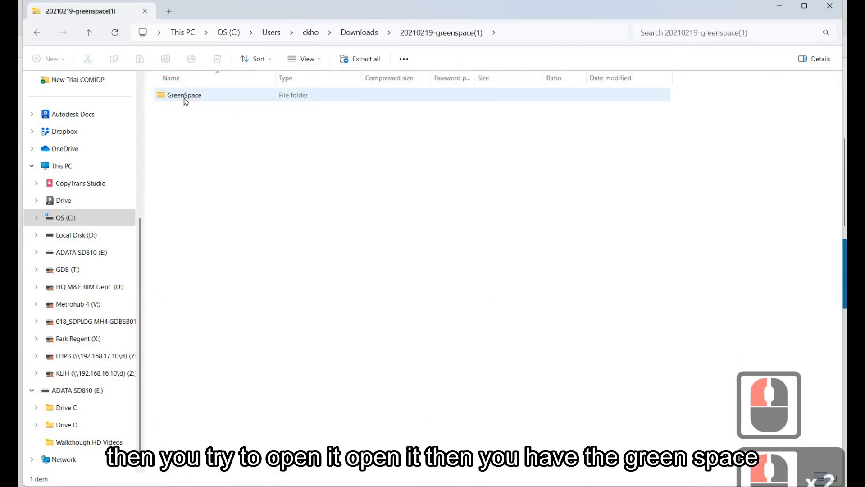
pyautogui.click(830, 7)
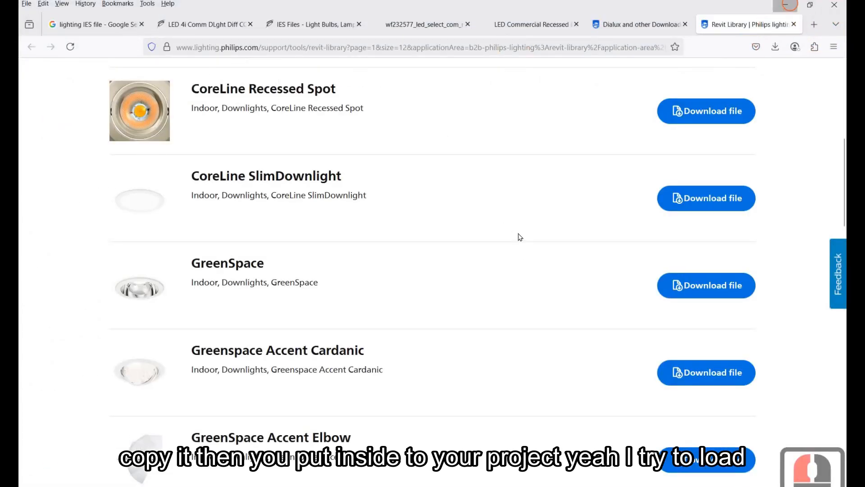
pyautogui.click(789, 5)
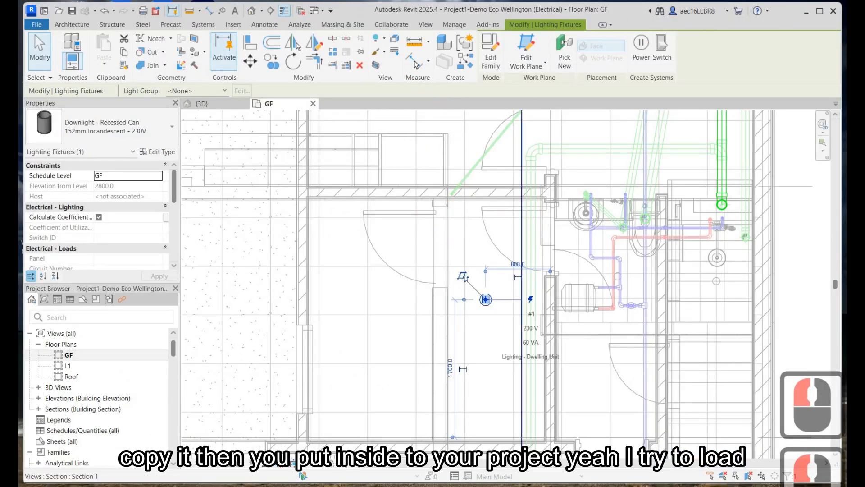
# Step: Start loading a family into the project and open the GreenSpace folder inside Families
pyautogui.click(405, 159)
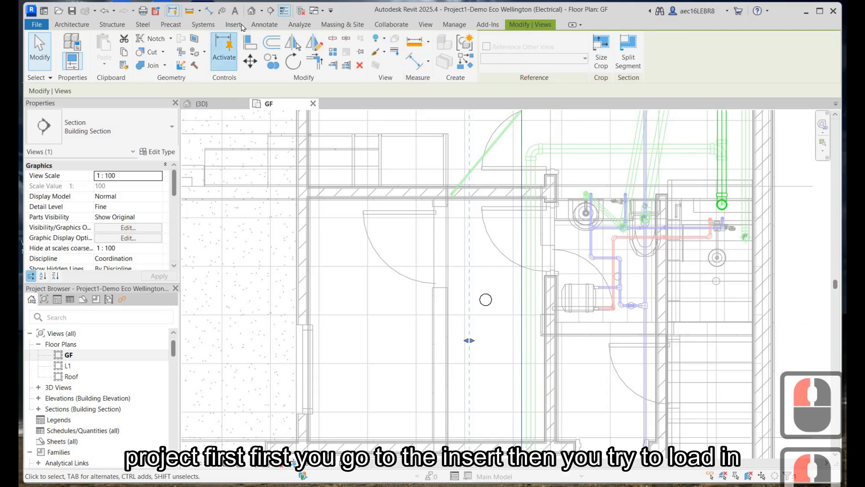
pyautogui.click(240, 25)
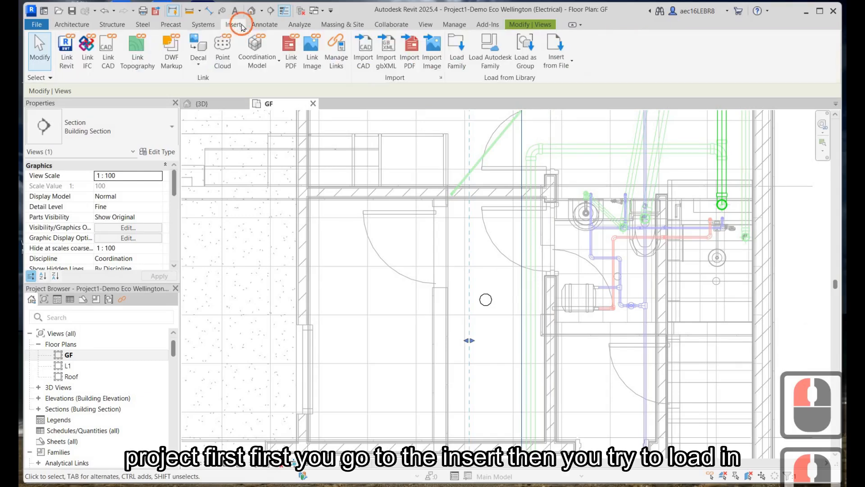
pyautogui.click(457, 45)
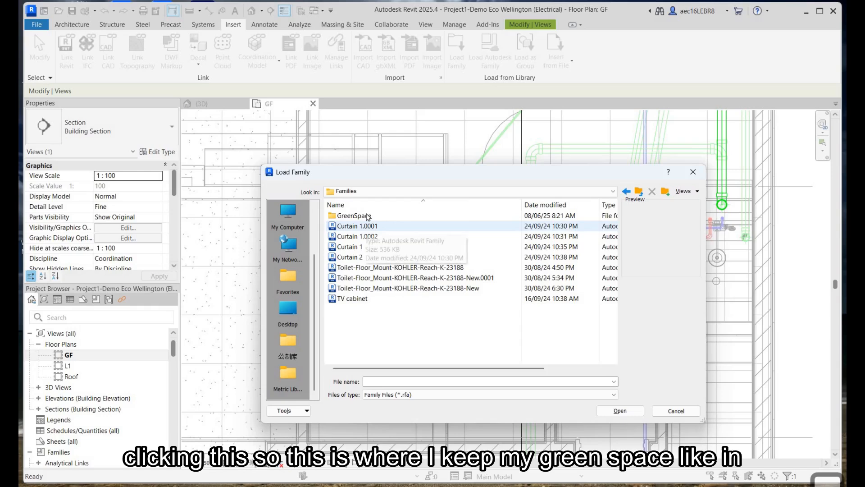
pyautogui.doubleClick(367, 216)
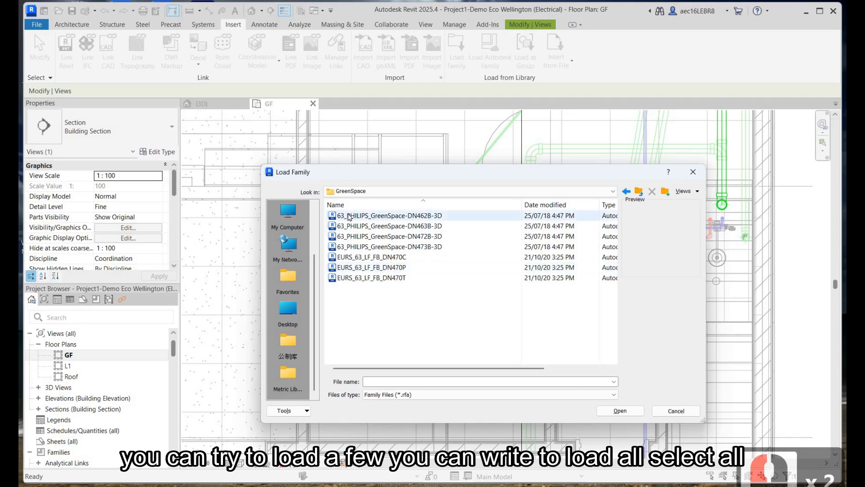
# Step: Select all the Philips GreenSpace and EURS_63_LF_FB family files, open them for loading and dismiss the error messages
pyautogui.moveTo(410, 299); pyautogui.dragTo(354, 209)
pyautogui.moveTo(417, 302); pyautogui.dragTo(354, 195)
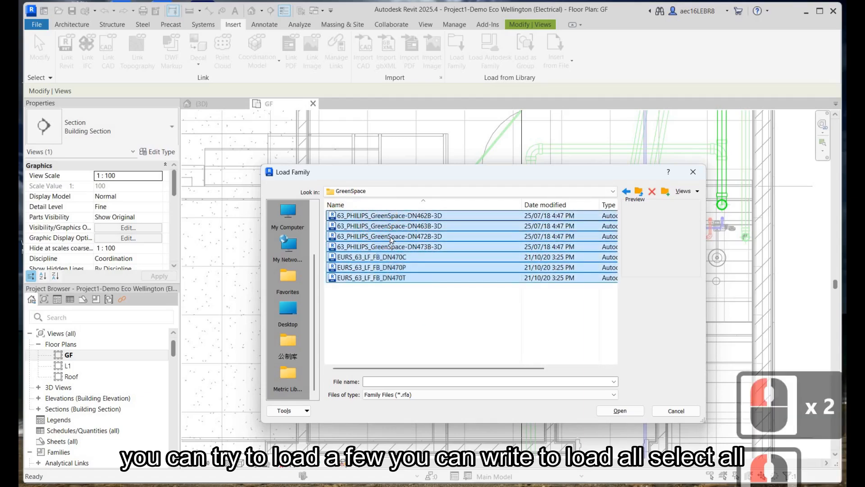
pyautogui.click(397, 215)
pyautogui.keyDown('ctrl'); pyautogui.click(388, 236); pyautogui.keyUp('ctrl')
pyautogui.keyDown('ctrl'); pyautogui.click(387, 247); pyautogui.keyUp('ctrl')
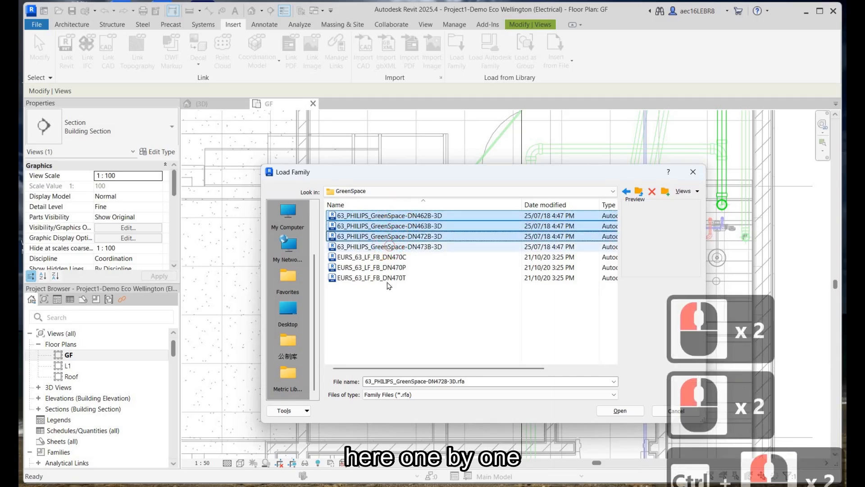
pyautogui.keyDown('ctrl'); pyautogui.click(386, 257); pyautogui.keyUp('ctrl')
pyautogui.keyDown('ctrl'); pyautogui.click(385, 268); pyautogui.keyUp('ctrl')
pyautogui.keyDown('ctrl'); pyautogui.click(384, 278); pyautogui.keyUp('ctrl')
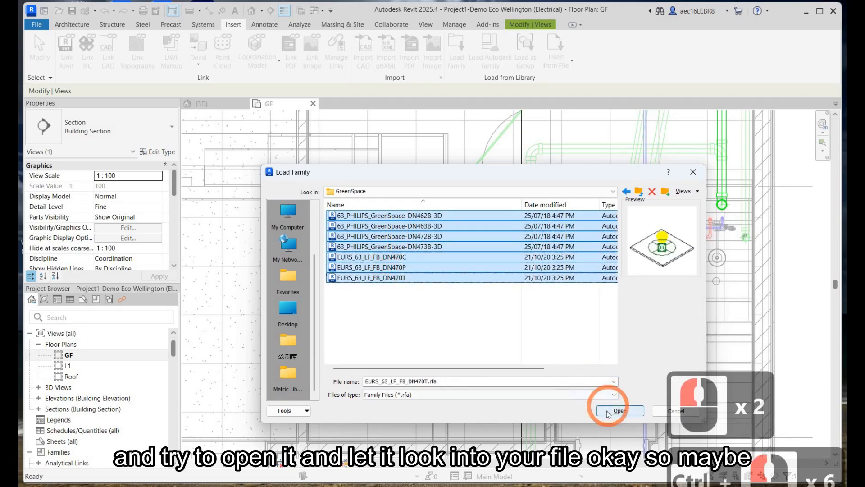
pyautogui.click(613, 409)
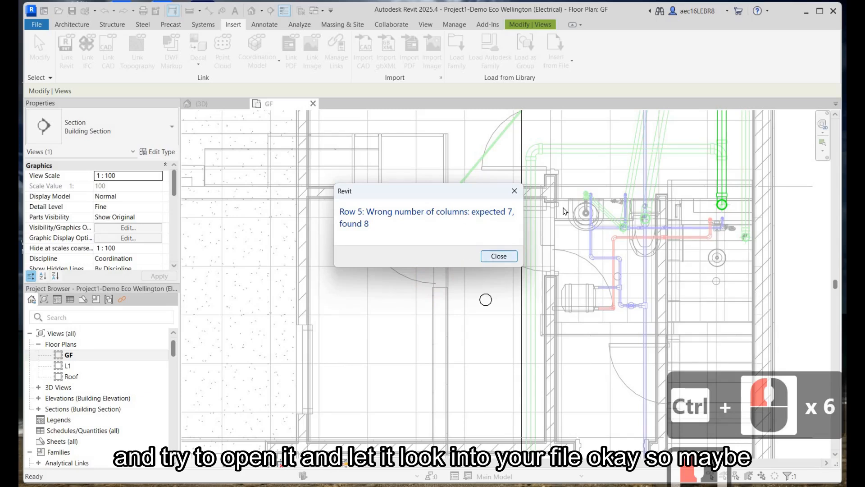
pyautogui.click(499, 257)
pyautogui.click(499, 257)
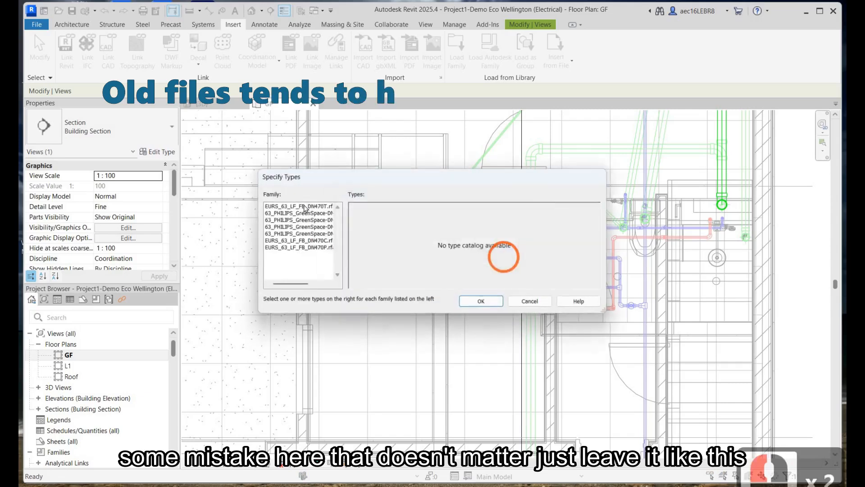
# Step: Load the PSE-E 1 xLED11S_830 C PCC type of the first Philips GreenSpace family and dismiss the errors and warning
pyautogui.doubleClick(302, 206)
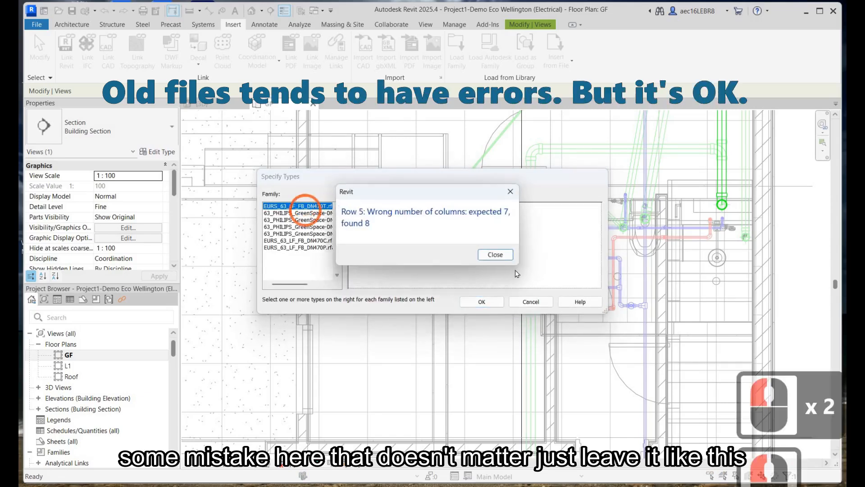
pyautogui.click(501, 257)
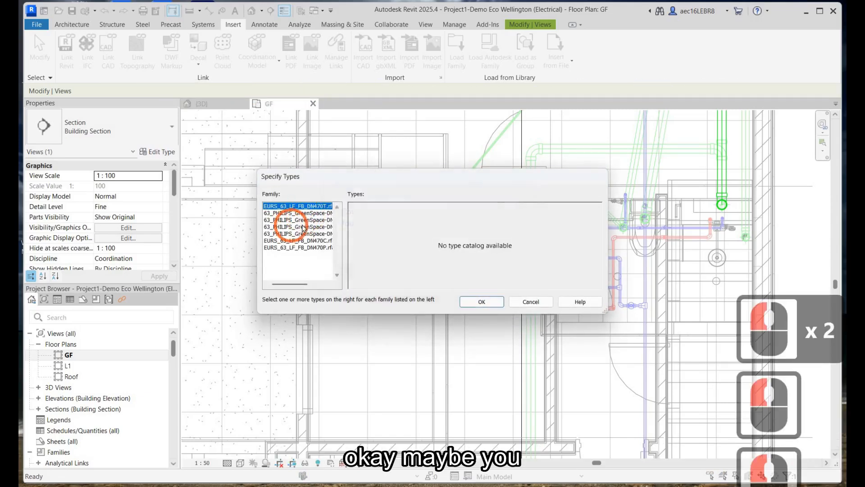
pyautogui.click(302, 226)
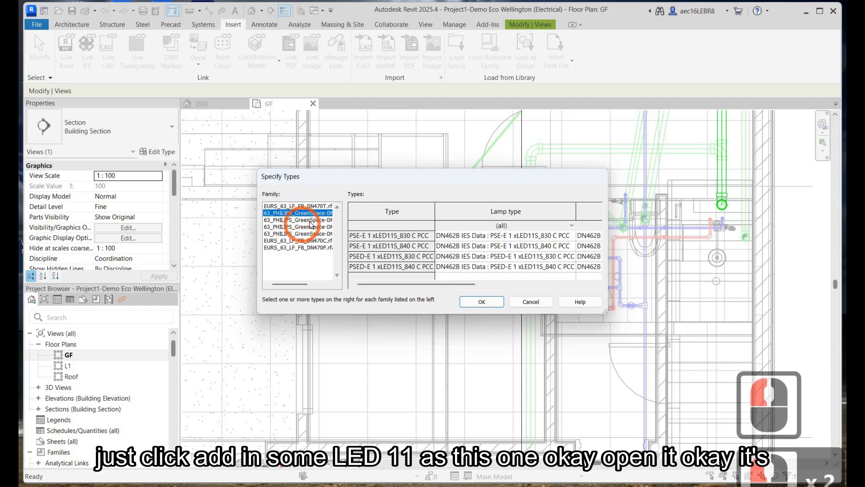
pyautogui.click(369, 243)
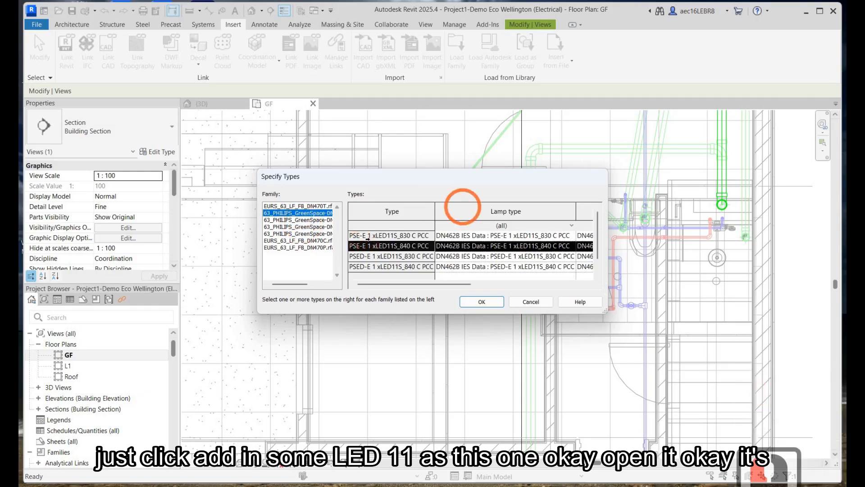
pyautogui.click(370, 238)
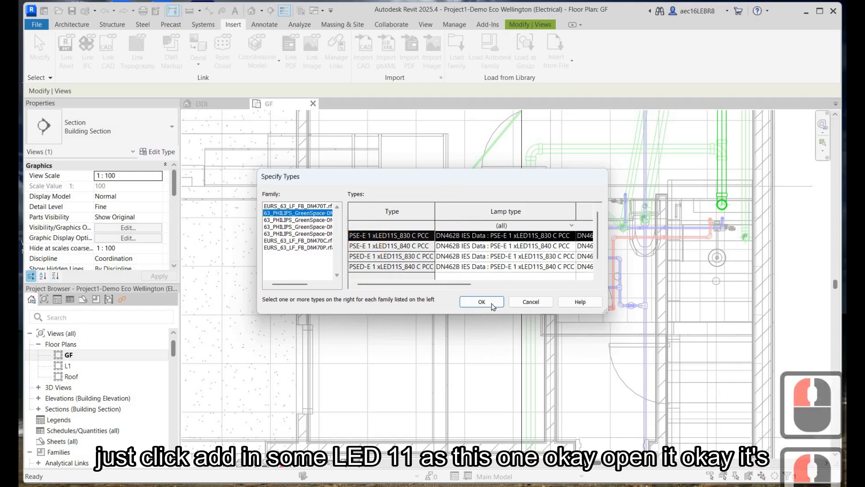
pyautogui.click(491, 306)
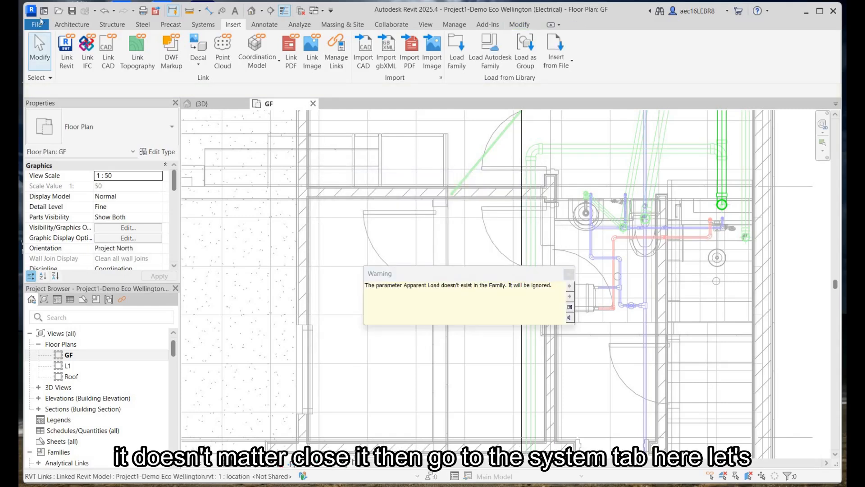
pyautogui.click(569, 273)
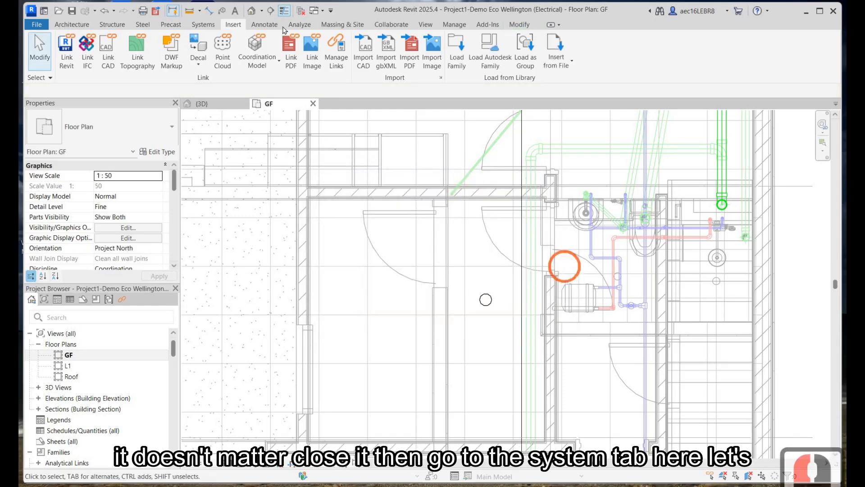
# Step: Start placing a component with the 63_PHILIPS_GreenSpace-DN462B-3D family, type PSE-E 1 xLED11S_830 C PCC
pyautogui.click(204, 24)
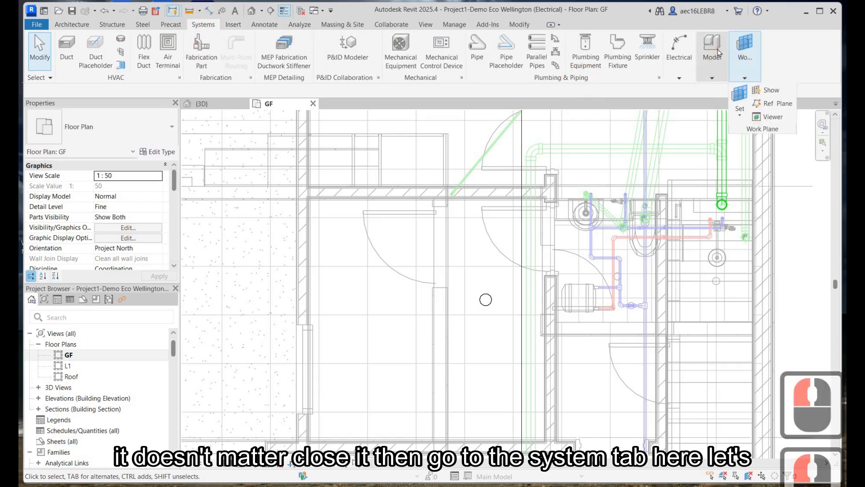
pyautogui.click(713, 86)
pyautogui.click(716, 92)
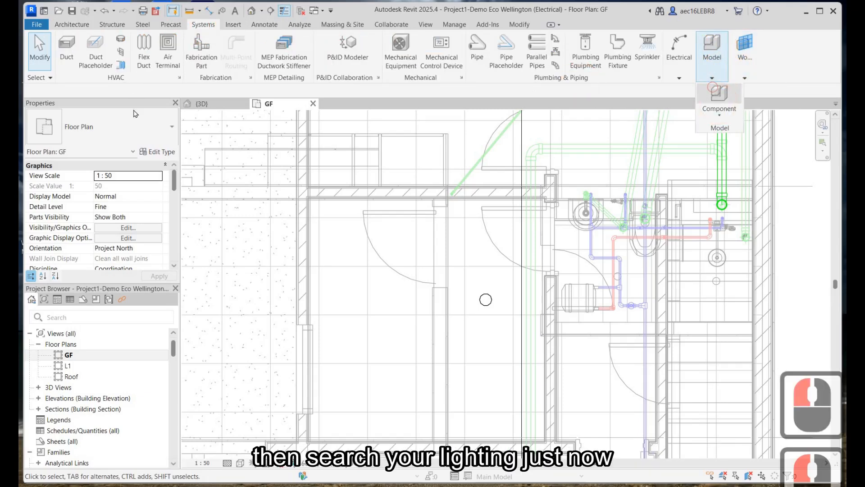
pyautogui.click(135, 128)
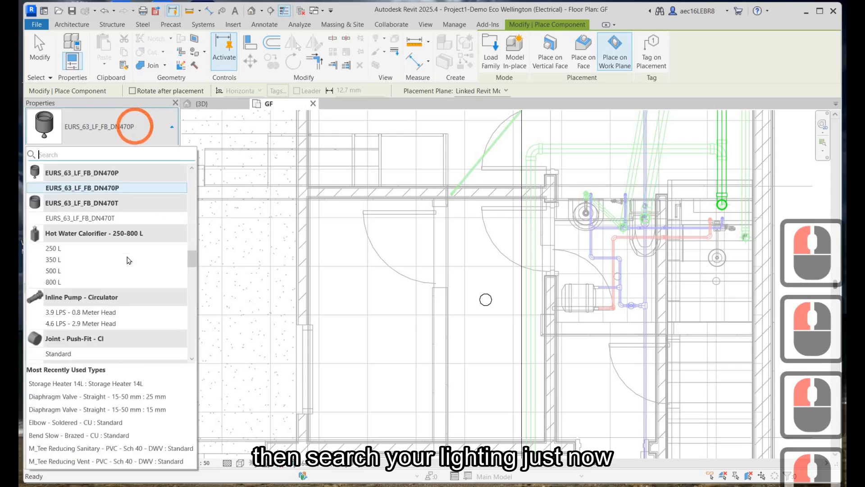
pyautogui.scroll(-15, 131, 264)
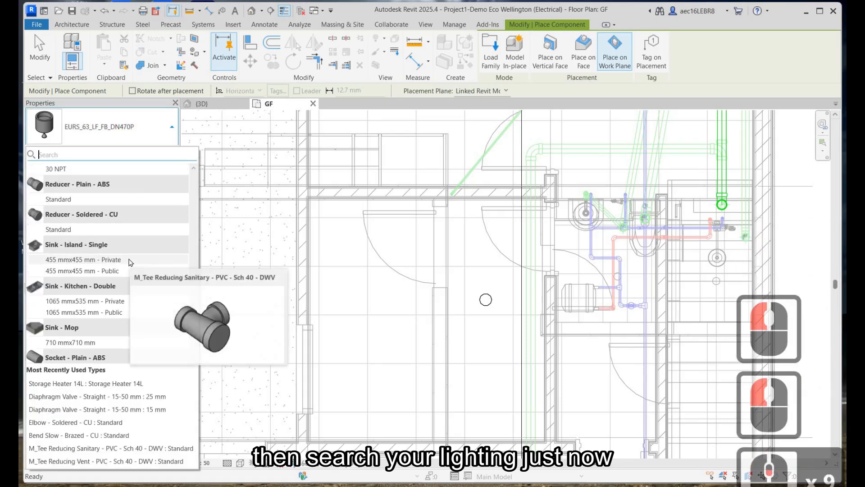
pyautogui.scroll(20, 133, 263)
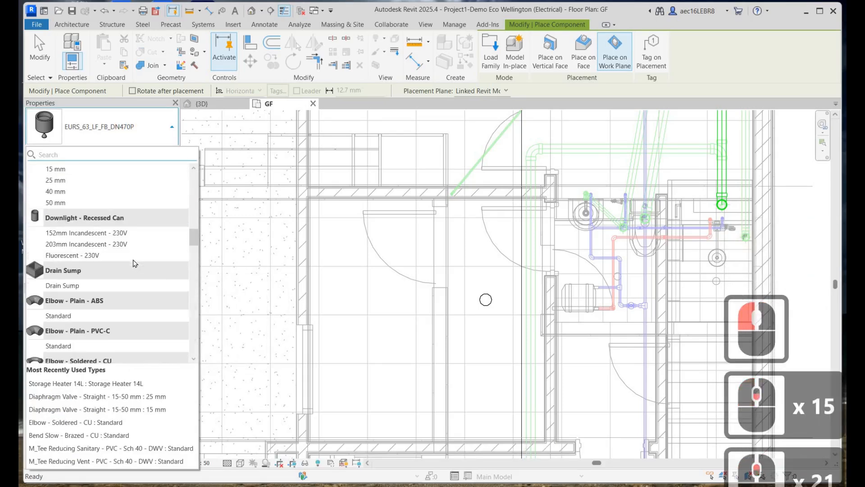
pyautogui.scroll(7, 104, 219)
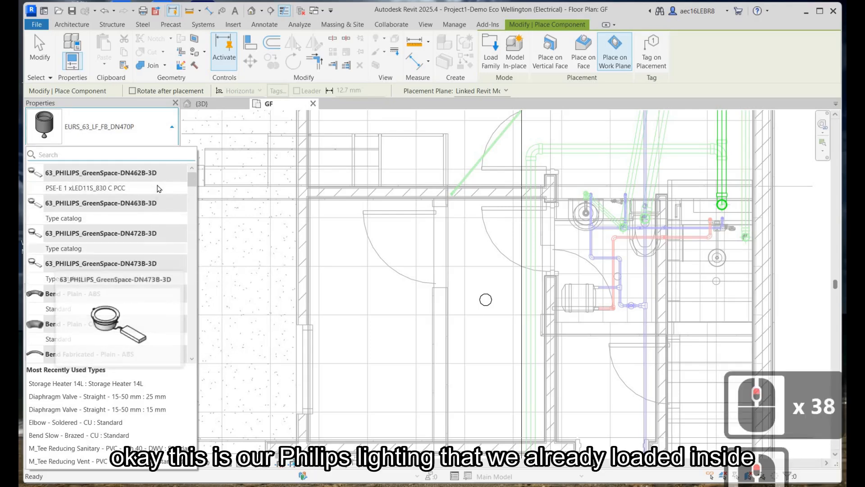
pyautogui.moveTo(159, 189)
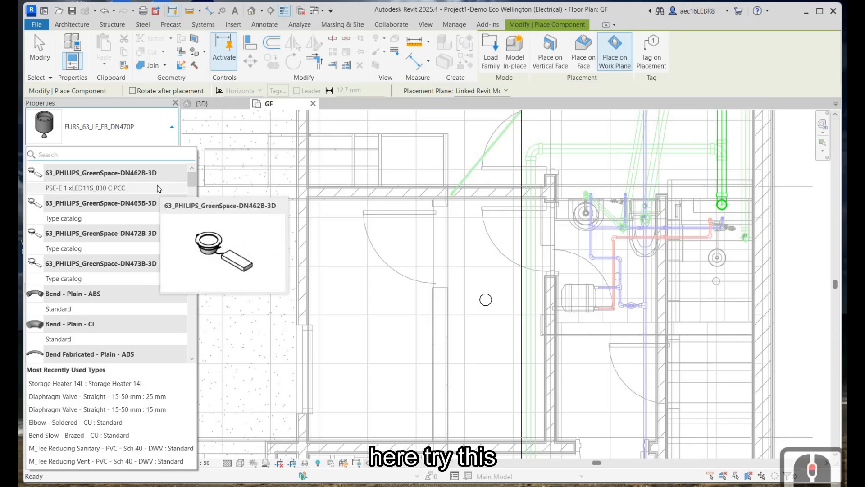
pyautogui.click(157, 186)
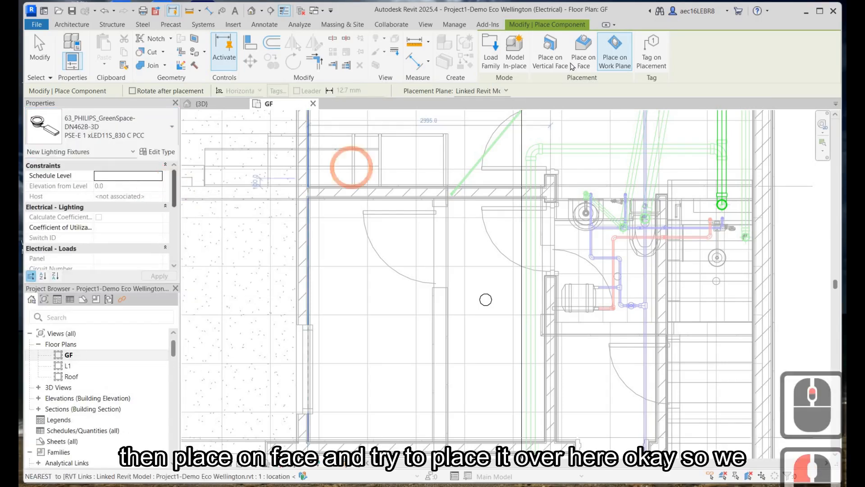
# Step: Place one GreenSpace downlight on a face in the GF plan, near the door above the existing recessed downlight
pyautogui.click(485, 280)
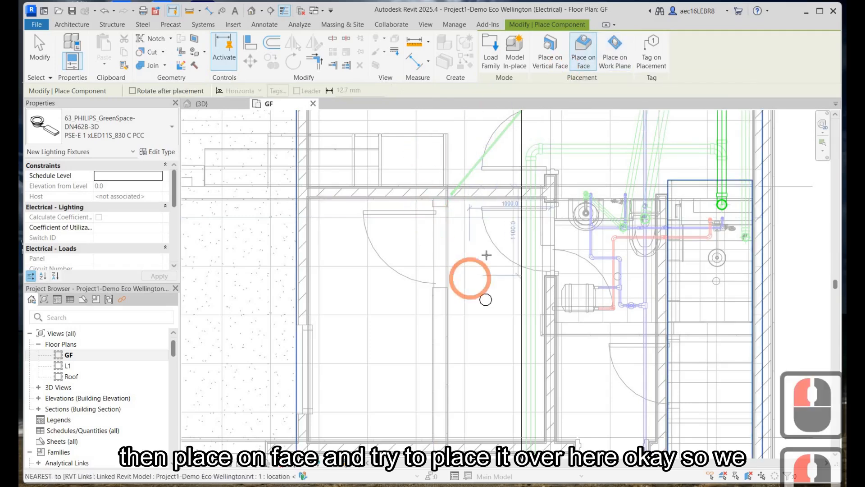
pyautogui.click(516, 269)
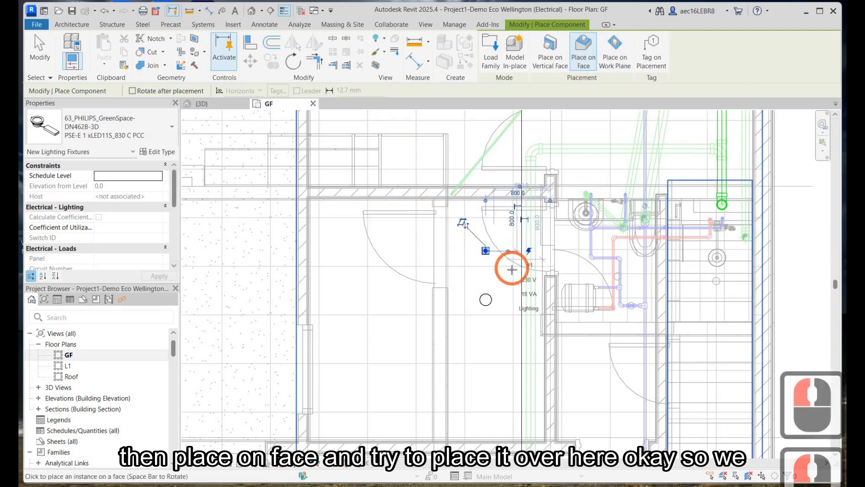
pyautogui.press('Escape')
pyautogui.press('Escape')
# Step: Open the Section 1 view from its section line in the GF plan
pyautogui.click(522, 243)
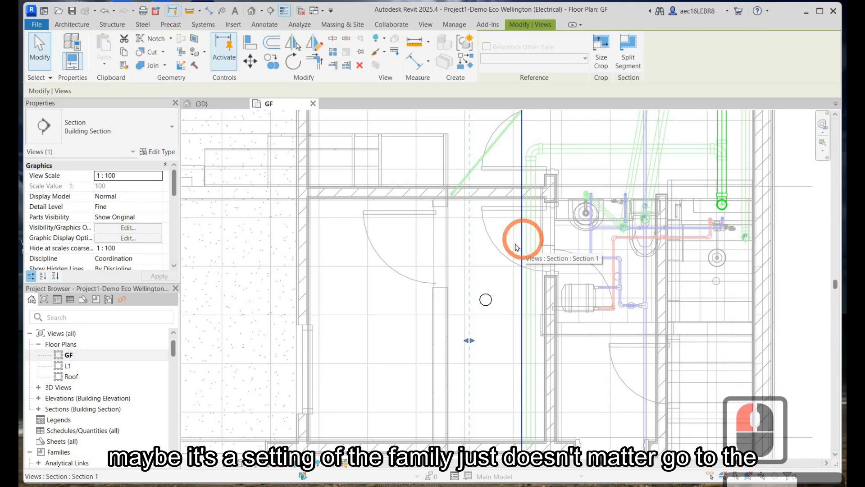
pyautogui.press('Escape')
pyautogui.press('Escape')
pyautogui.rightClick(617, 248)
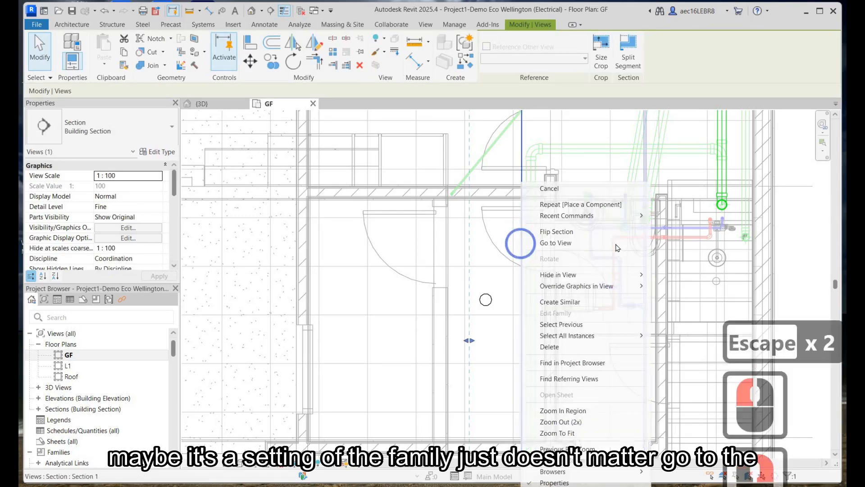
pyautogui.click(616, 244)
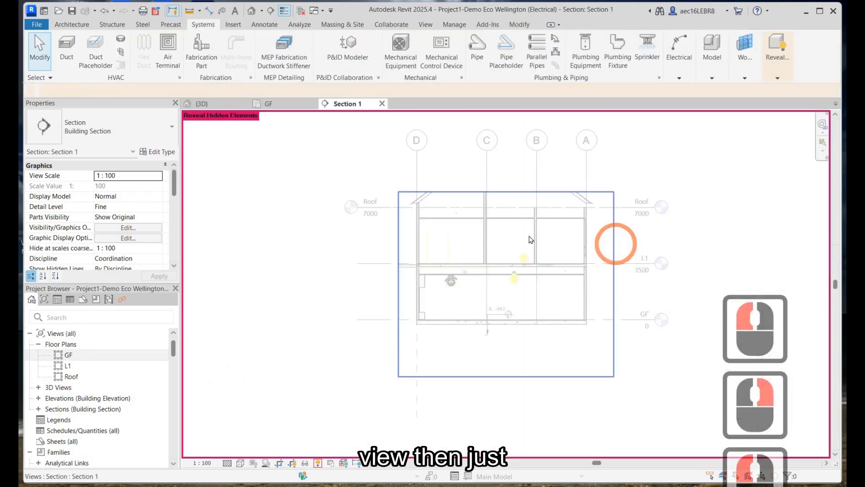
# Step: Rehost the GreenSpace downlight with Pick New on a work plane picked at the ceiling's underside, placing it in Floor Plan: GF
pyautogui.scroll(5, 516, 225)
pyautogui.click(517, 218)
pyautogui.scroll(8, 518, 226)
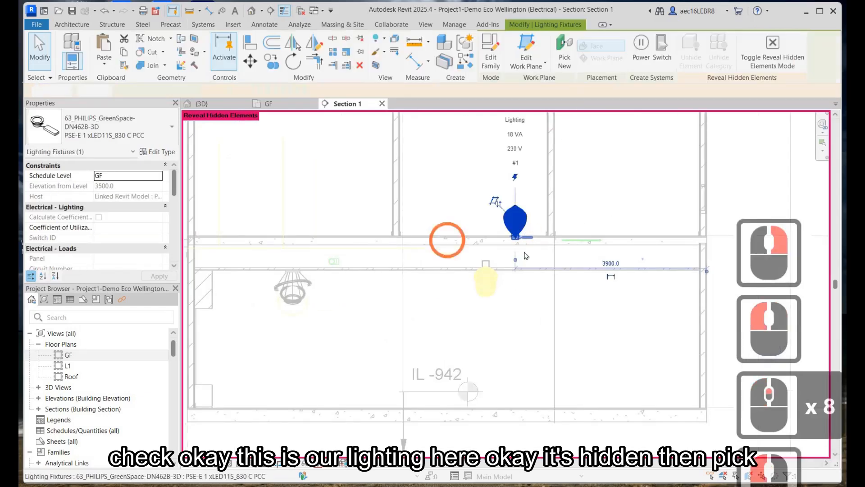
pyautogui.press('Escape')
pyautogui.click(589, 240)
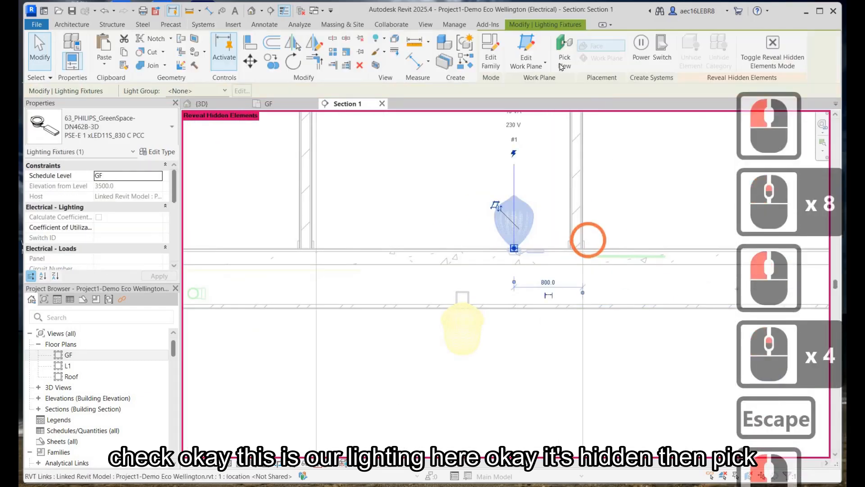
pyautogui.click(564, 57)
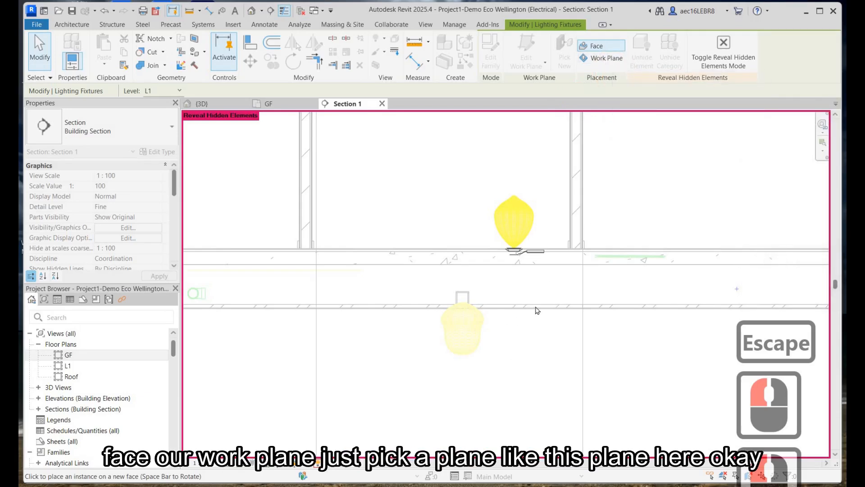
pyautogui.click(604, 58)
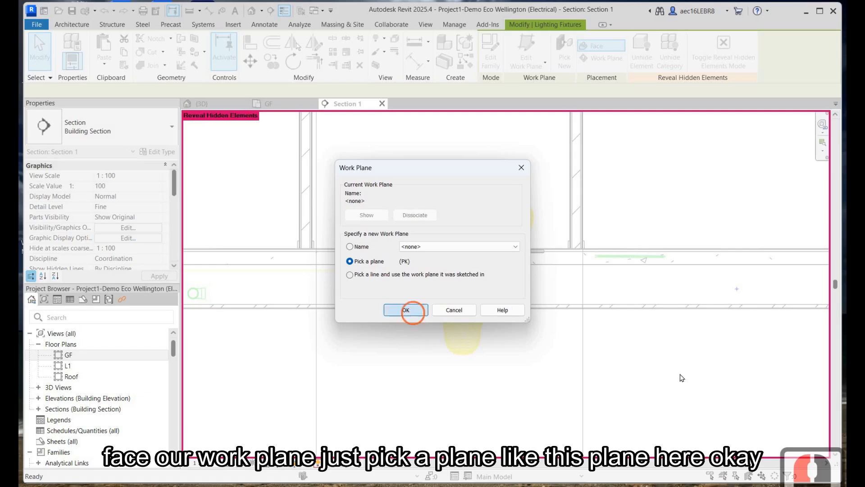
pyautogui.click(503, 309)
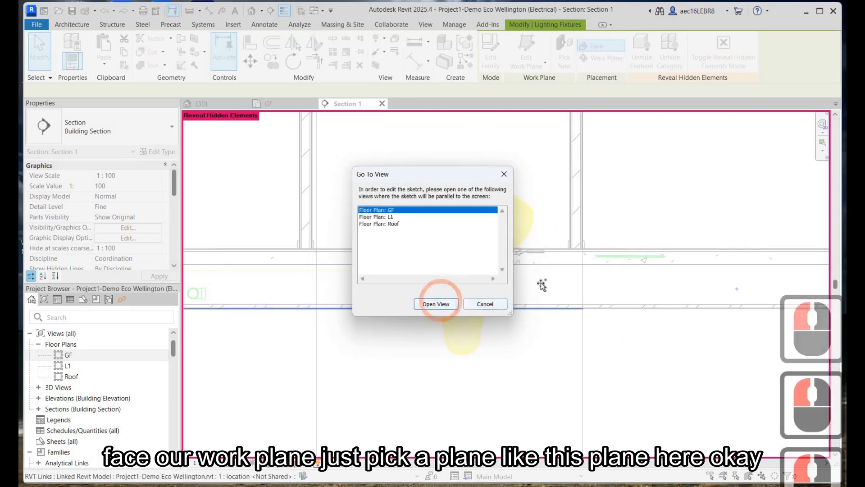
pyautogui.click(441, 302)
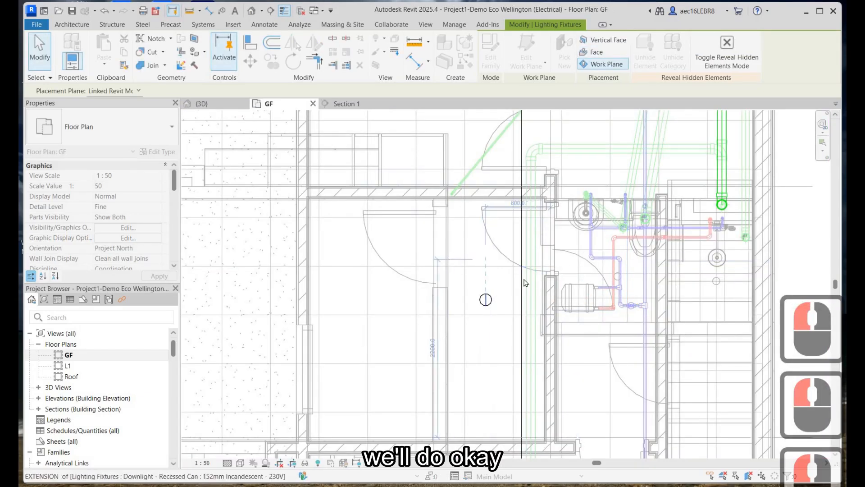
pyautogui.click(485, 256)
pyautogui.click(527, 295)
# Step: Examine the rehosted GreenSpace downlight at the ceiling in Section 1, and look for it in the 3D view and GF plan
pyautogui.click(524, 275)
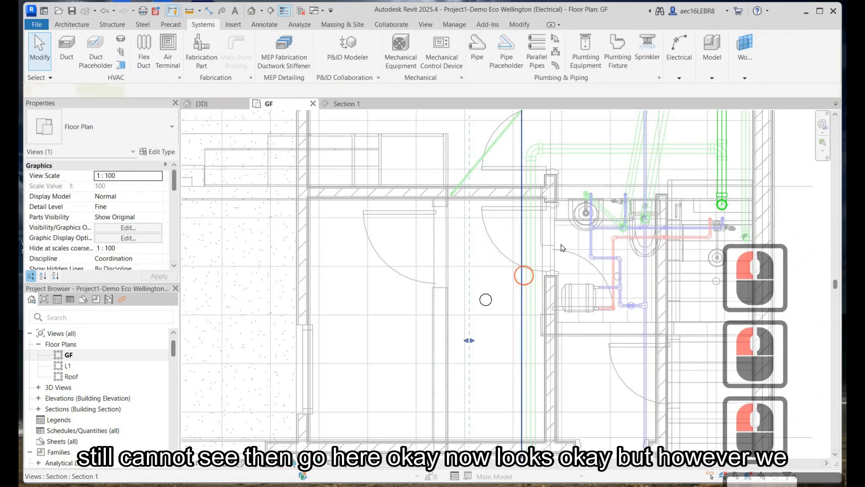
pyautogui.rightClick(561, 247)
pyautogui.click(557, 246)
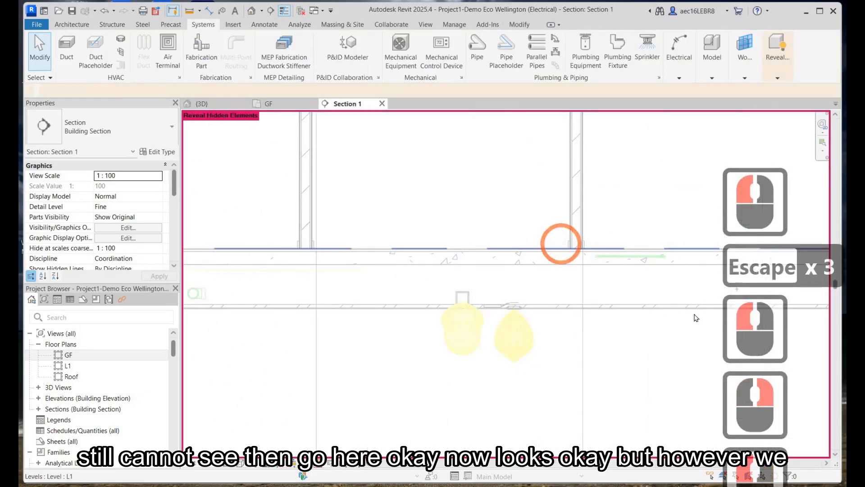
pyautogui.scroll(9, 517, 323)
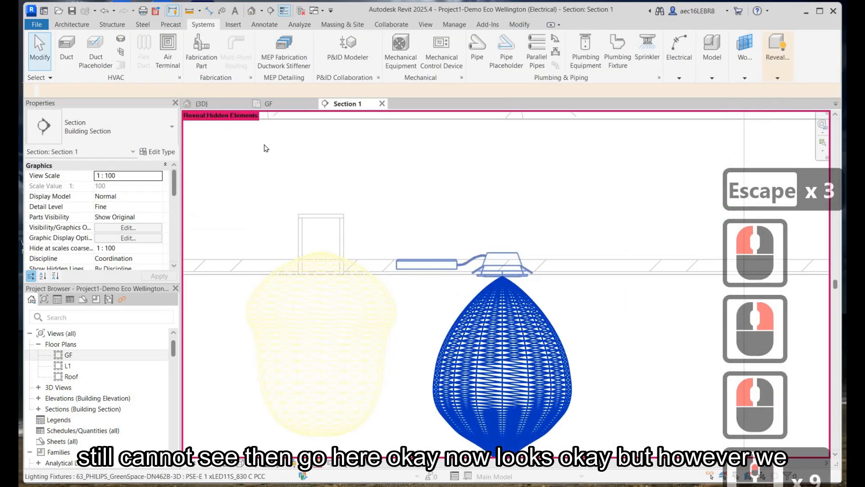
pyautogui.click(518, 324)
pyautogui.press('Escape')
pyautogui.scroll(-5, 442, 274)
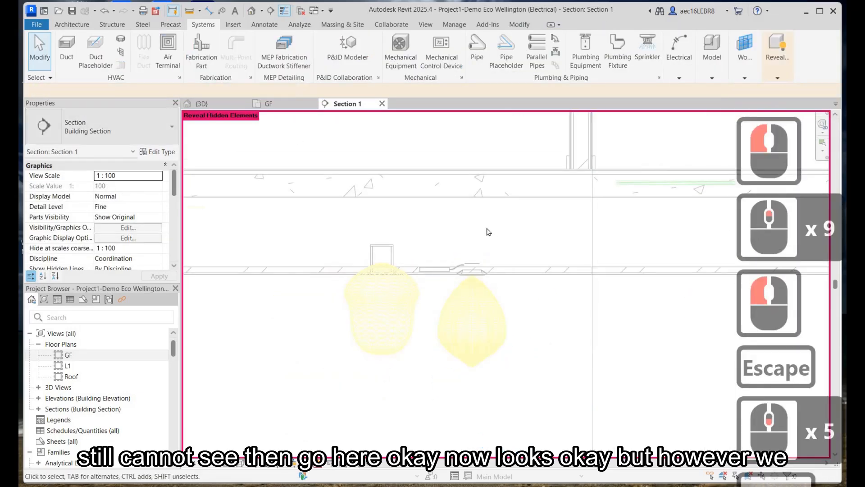
pyautogui.press('Escape')
pyautogui.click(201, 104)
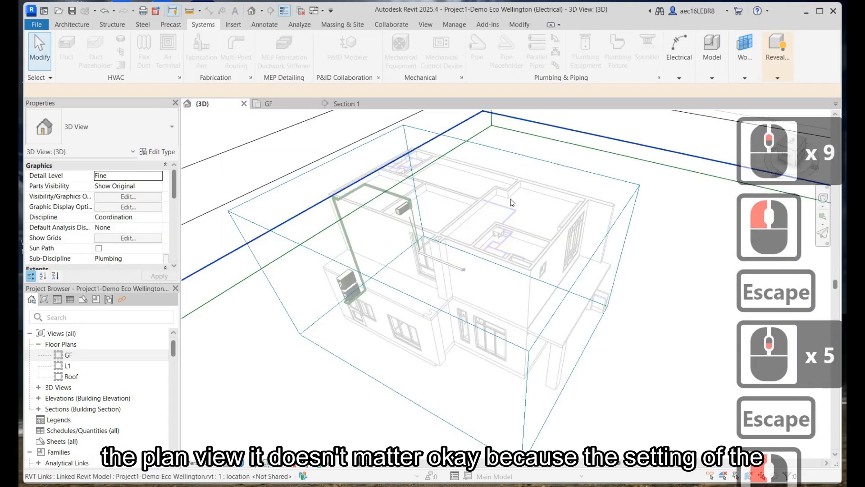
pyautogui.click(299, 102)
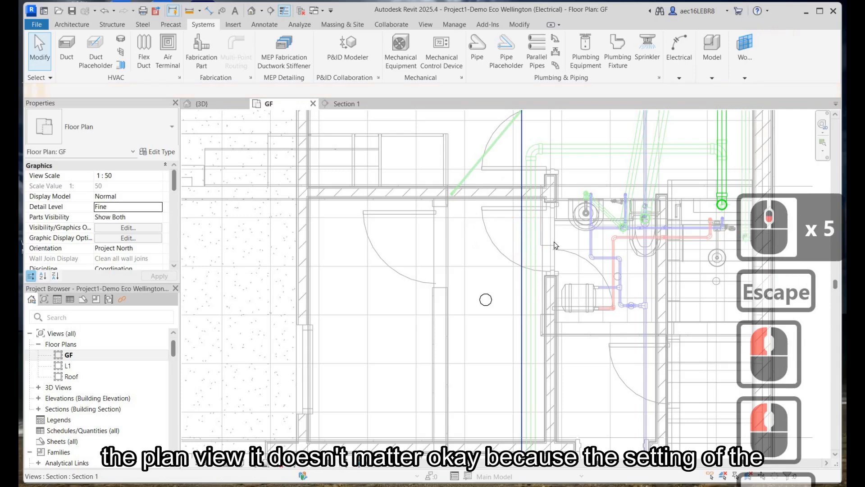
# Step: Reopen Section 1 from the GF plan, select the GreenSpace downlight at the ceiling and open its family for editing
pyautogui.press('Escape')
pyautogui.click(522, 228)
pyautogui.rightClick(521, 230)
pyautogui.click(554, 242)
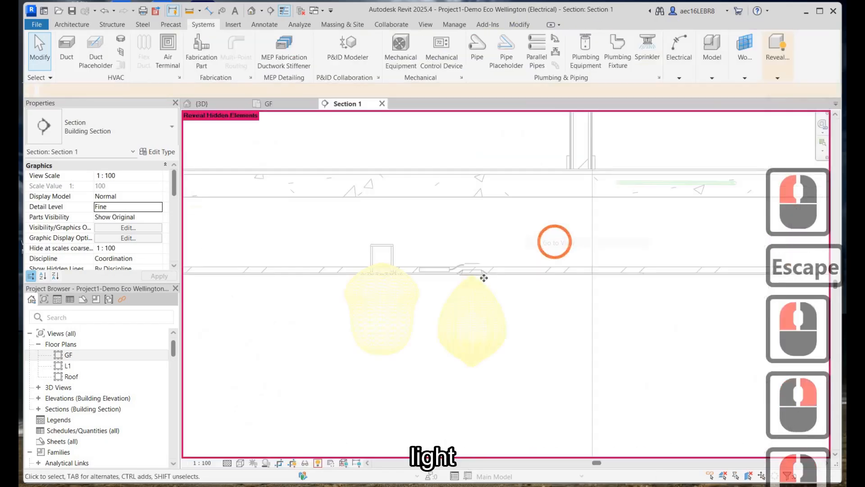
pyautogui.click(479, 284)
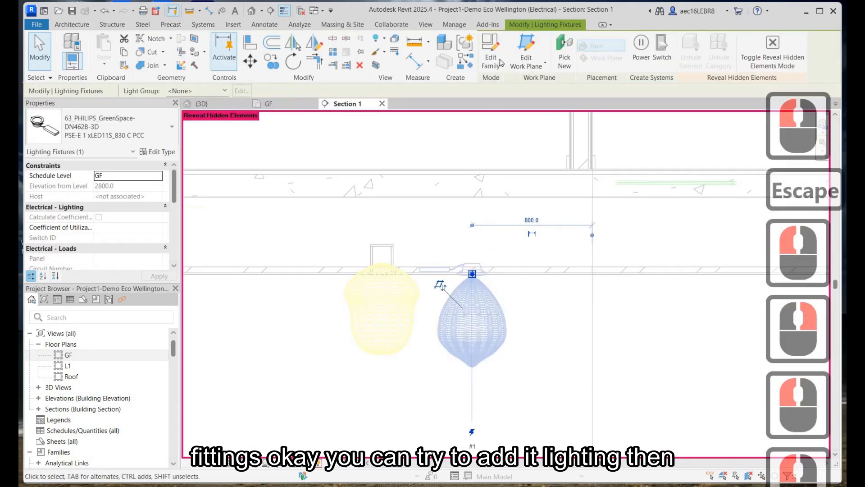
pyautogui.click(499, 59)
pyautogui.click(767, 206)
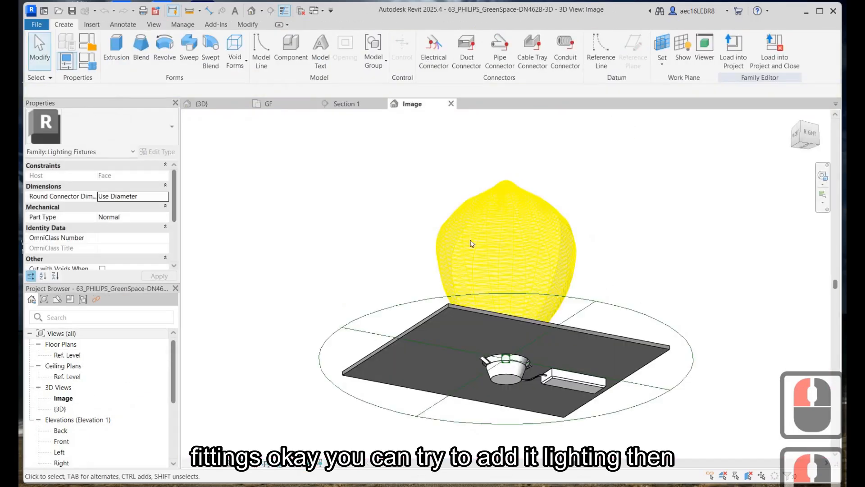
# Step: Examine the GreenSpace downlight family and its photometric light source from several angles in the 3D view
pyautogui.keyDown('shift'); pyautogui.moveTo(706, 313); pyautogui.dragTo(595, 254, button='middle'); pyautogui.keyUp('shift')
pyautogui.keyDown('shift'); pyautogui.moveTo(576, 315); pyautogui.dragTo(584, 295, button='middle'); pyautogui.keyUp('shift')
pyautogui.click(587, 234)
pyautogui.keyDown('shift'); pyautogui.moveTo(661, 221); pyautogui.dragTo(620, 159, button='middle'); pyautogui.keyUp('shift')
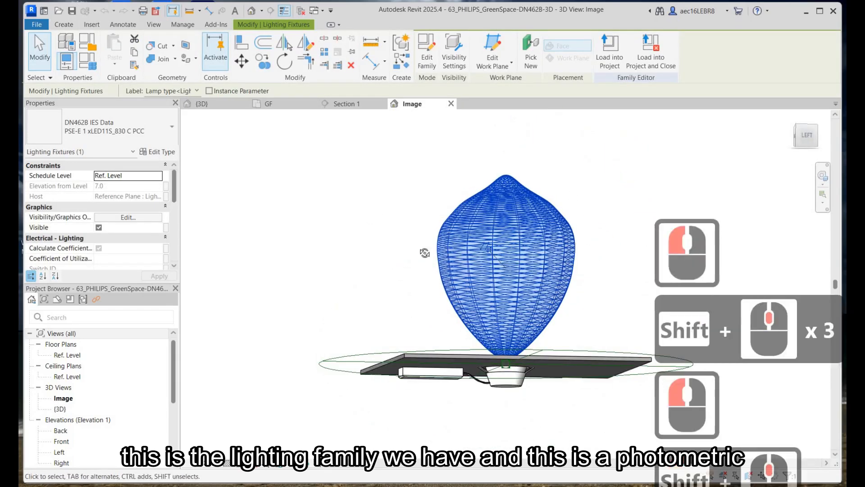
pyautogui.press('Escape')
pyautogui.scroll(-5, 424, 252)
pyautogui.keyDown('shift'); pyautogui.moveTo(571, 232); pyautogui.dragTo(421, 272, button='middle'); pyautogui.keyUp('shift')
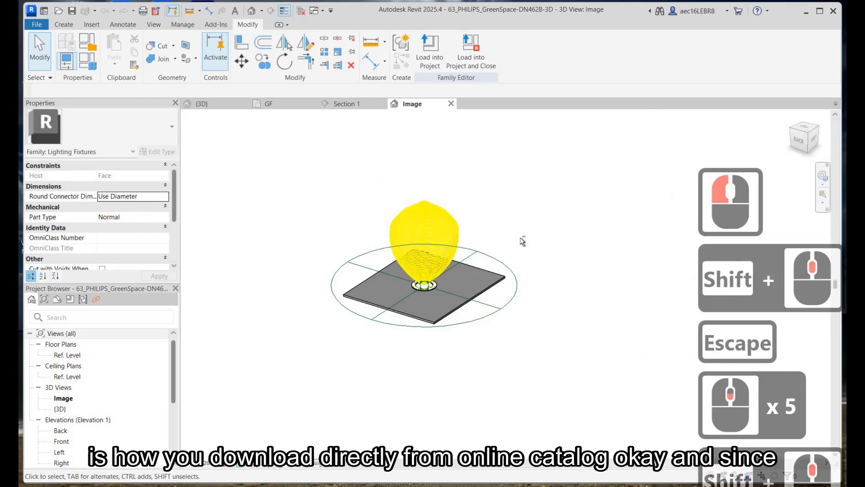
pyautogui.keyDown('shift'); pyautogui.moveTo(531, 264); pyautogui.dragTo(558, 287, button='middle'); pyautogui.keyUp('shift')
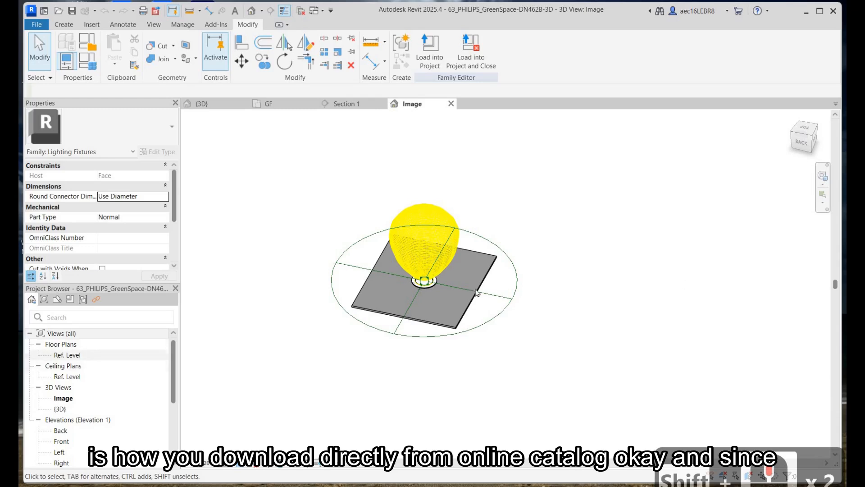
# Step: Open the Ref. Level floor plan and draw a model line circle from the fitting's centre out to its outer rim
pyautogui.doubleClick(67, 354)
pyautogui.scroll(5, 640, 293)
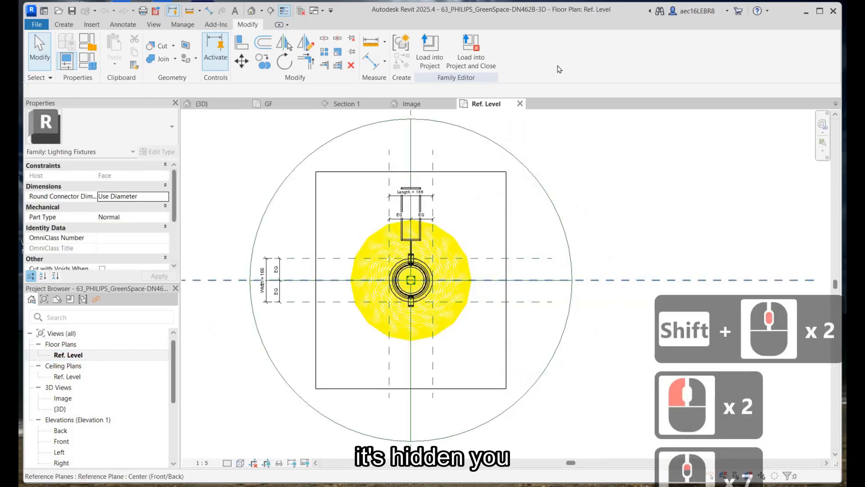
pyautogui.click(63, 24)
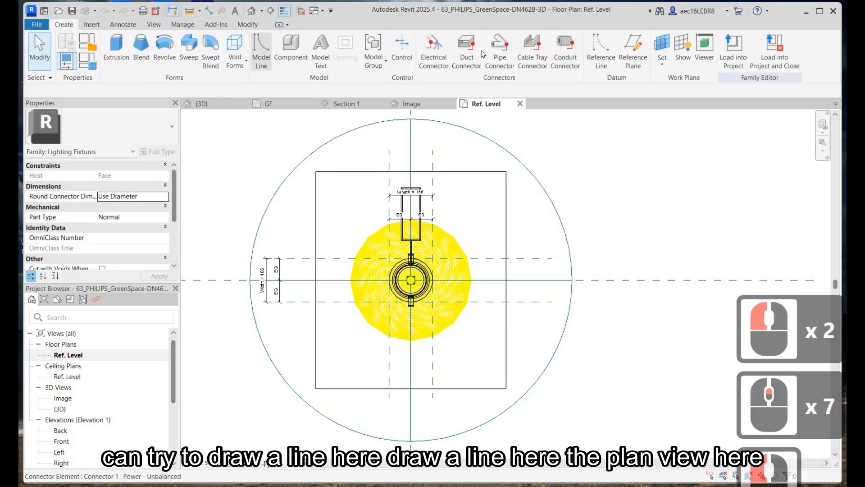
pyautogui.click(262, 50)
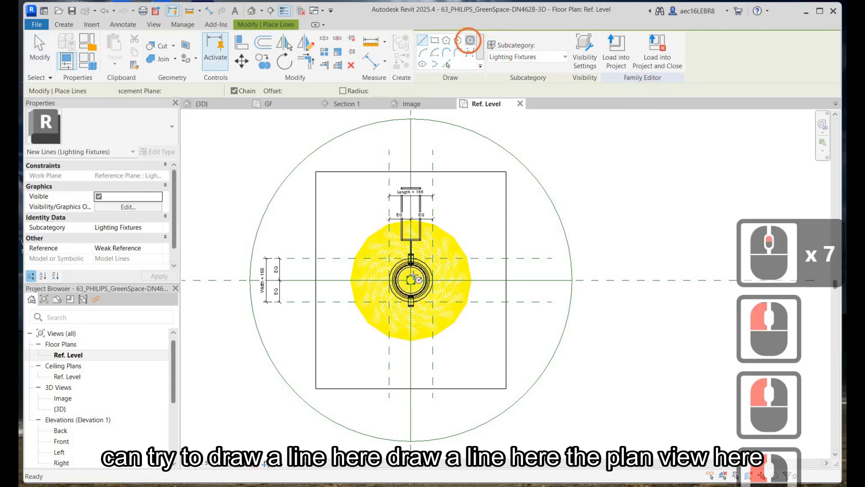
pyautogui.scroll(8, 414, 276)
pyautogui.click(417, 276)
pyautogui.click(474, 239)
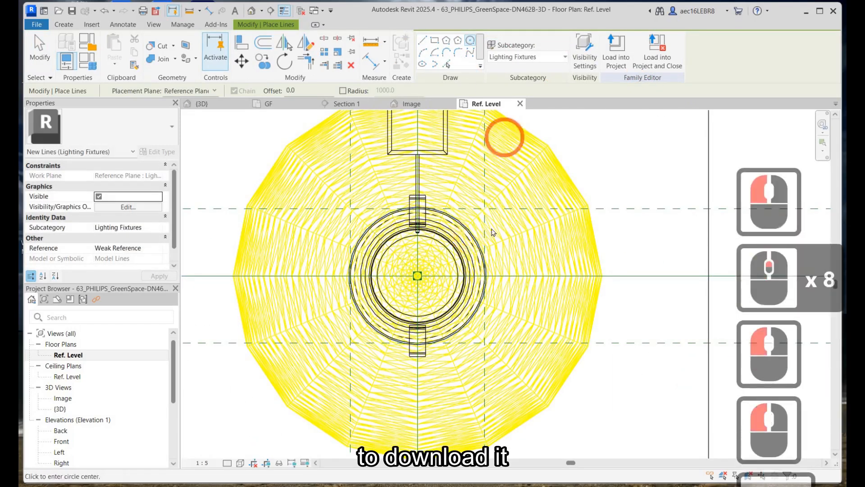
pyautogui.press('Escape')
pyautogui.press('Escape')
# Step: Save the GreenSpace family, load it into the project and close it, overwriting the existing version and its parameter values
pyautogui.click(471, 54)
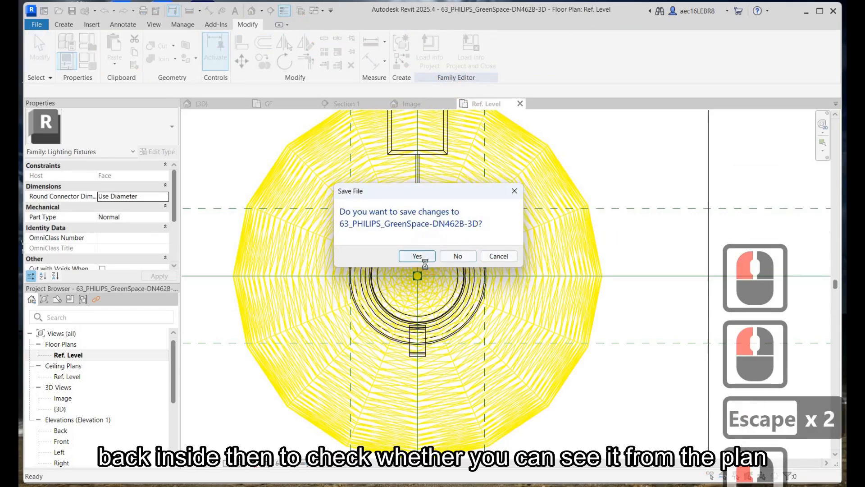
pyautogui.click(417, 256)
pyautogui.click(424, 264)
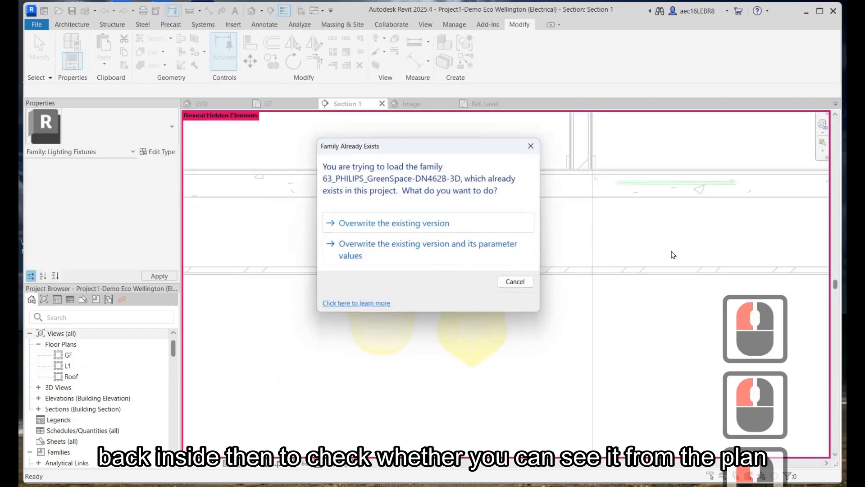
pyautogui.click(427, 247)
pyautogui.click(670, 249)
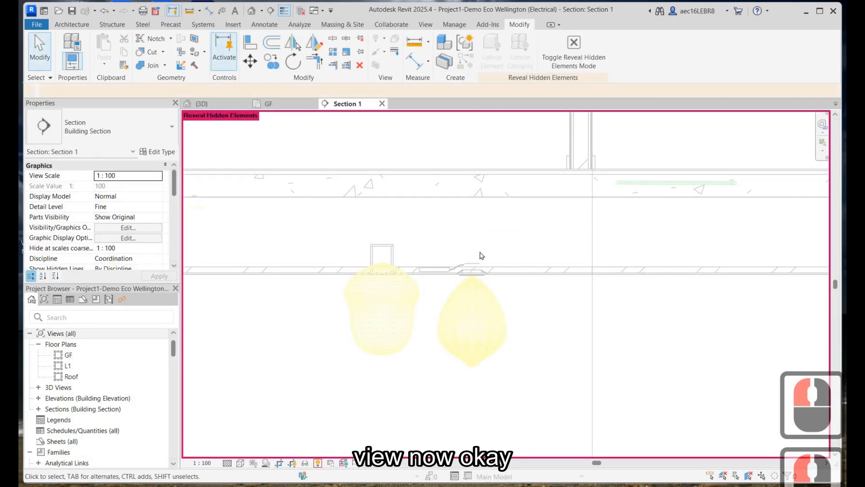
# Step: Check the reloaded GreenSpace downlight in the GF plan and select it
pyautogui.click(271, 103)
pyautogui.click(624, 296)
pyautogui.press('Escape')
pyautogui.click(487, 251)
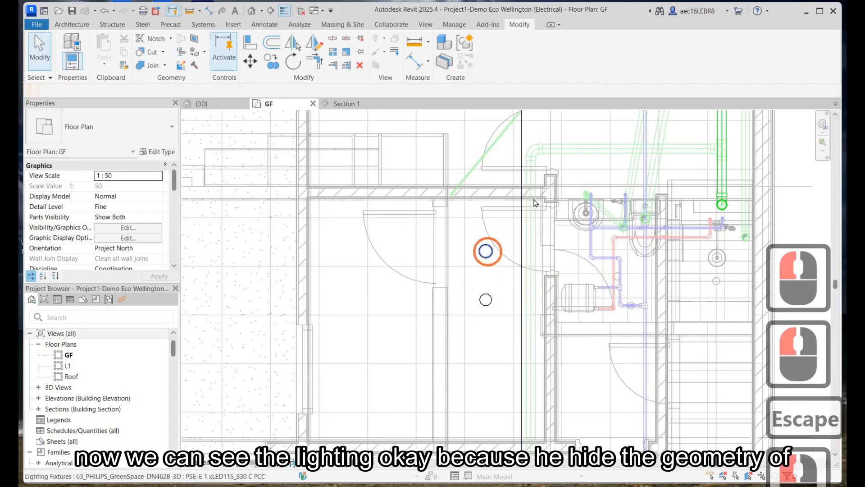
pyautogui.click(540, 157)
pyautogui.click(461, 201)
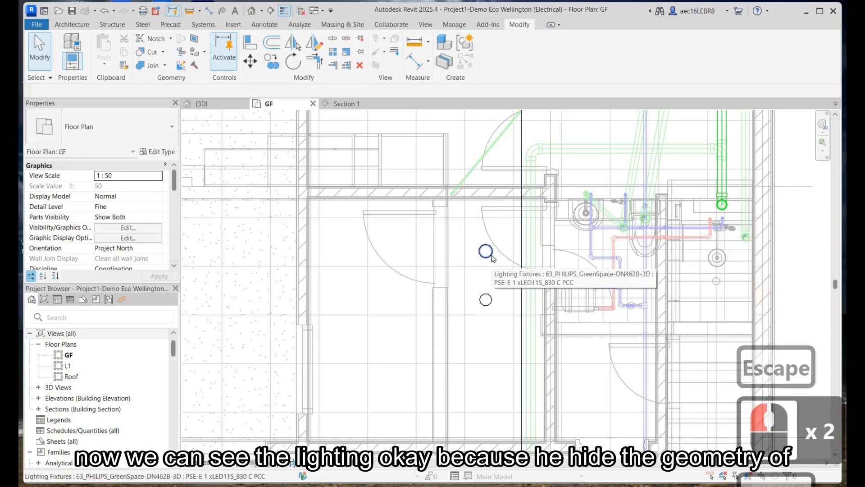
pyautogui.click(492, 256)
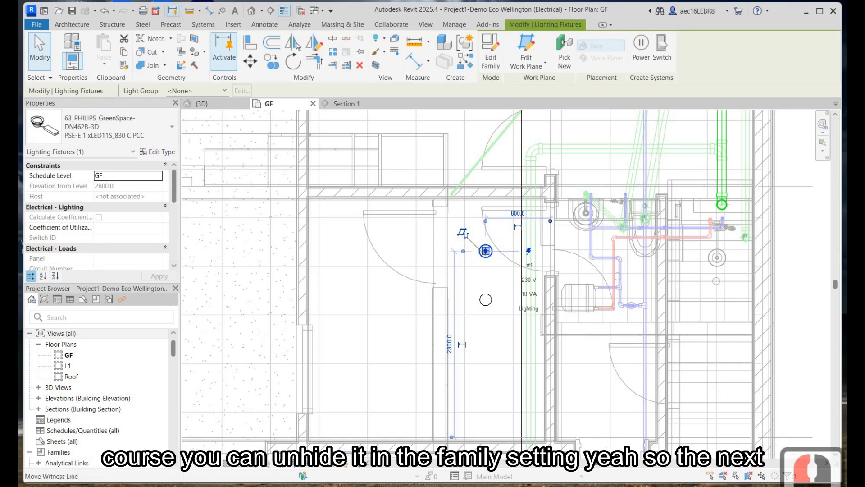
# Step: Switch to the web browser and review TCP's Lighting IES Files page and the search results for "lighting IES file"
pyautogui.click(470, 486)
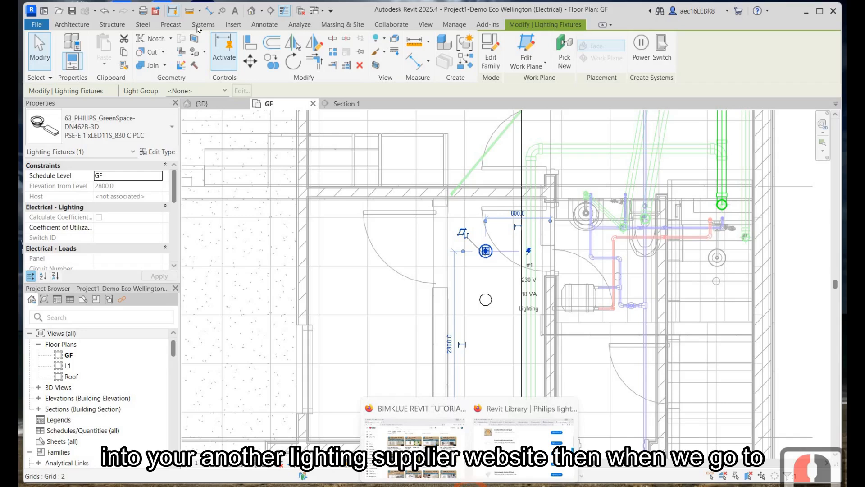
pyautogui.click(525, 444)
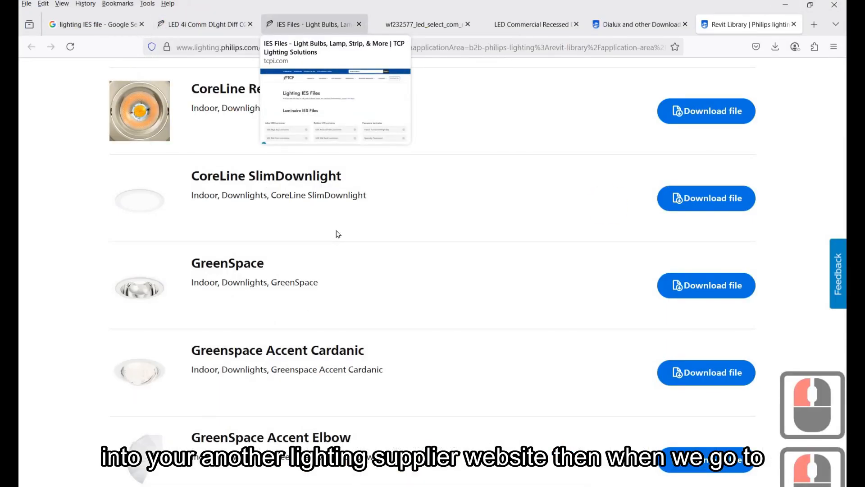
pyautogui.click(311, 25)
pyautogui.scroll(-2, 338, 225)
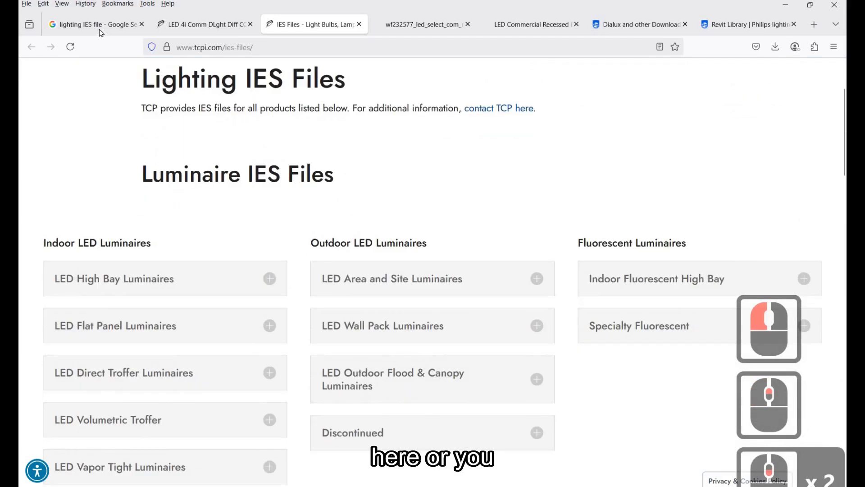
pyautogui.click(100, 29)
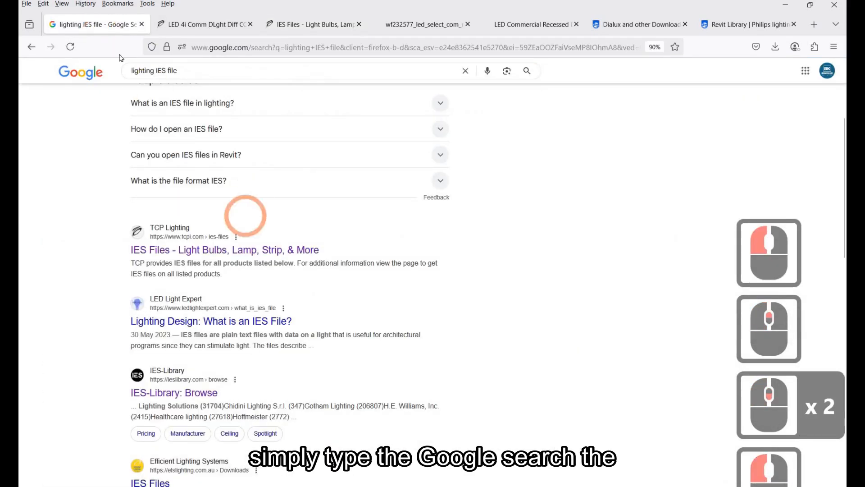
pyautogui.scroll(3, 266, 242)
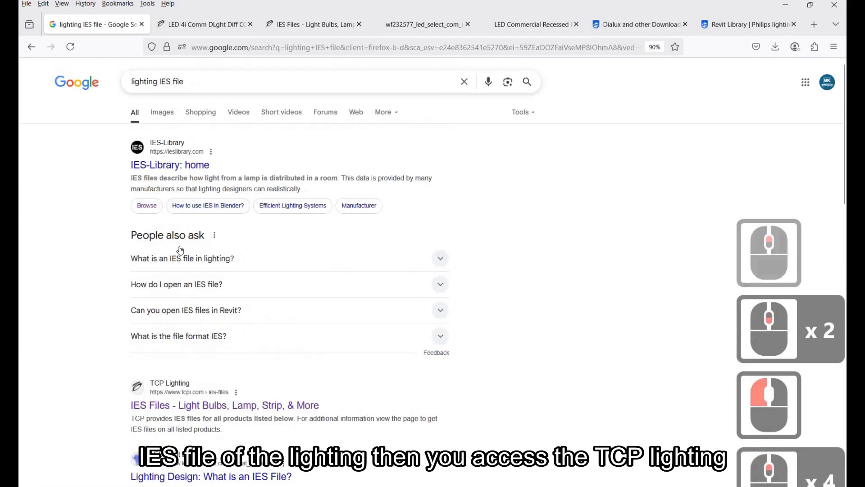
pyautogui.scroll(-3, 266, 241)
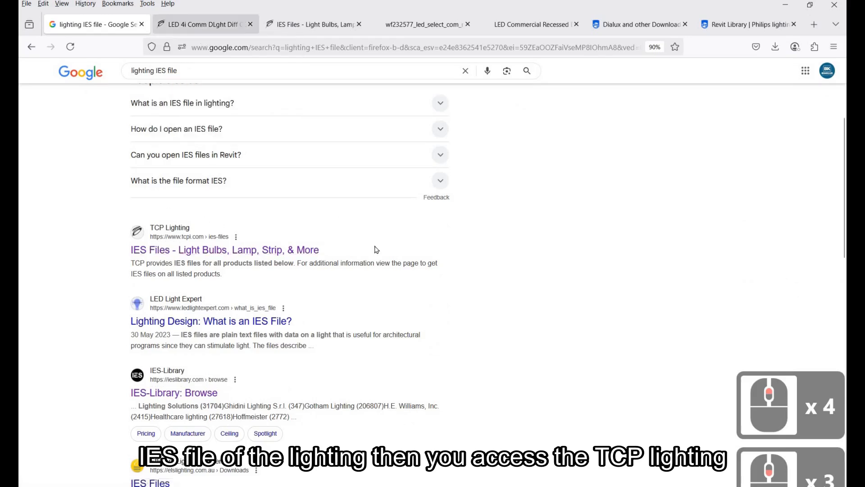
# Step: Examine the TCP 4-inch LED Commercial Recessed Downlight product page and its spec sheet and IES downloads
pyautogui.click(201, 25)
pyautogui.scroll(4, 260, 85)
pyautogui.scroll(8, 261, 84)
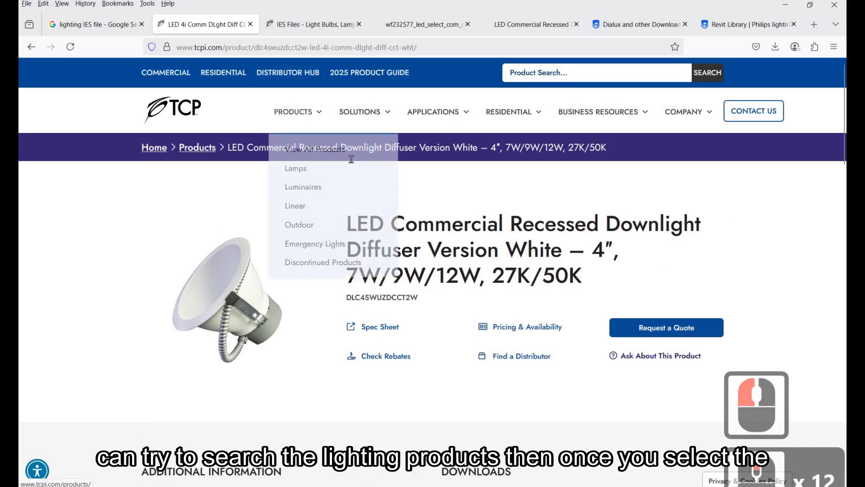
pyautogui.scroll(-2, 380, 213)
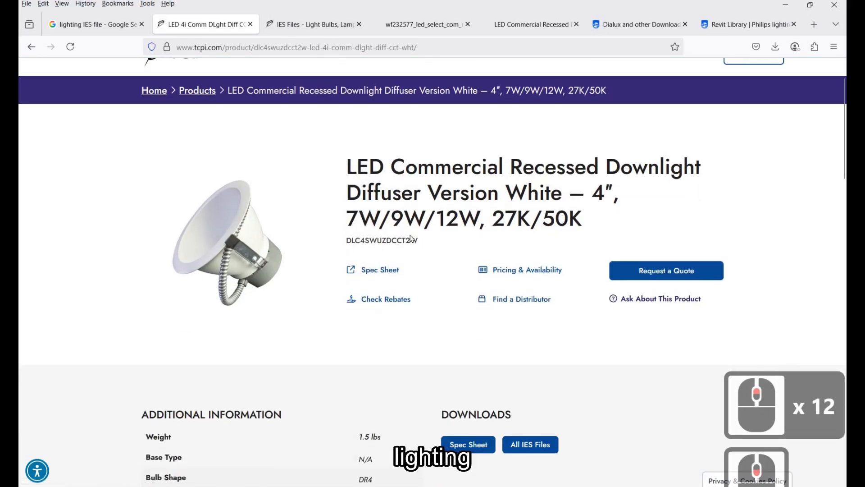
pyautogui.scroll(-3, 524, 277)
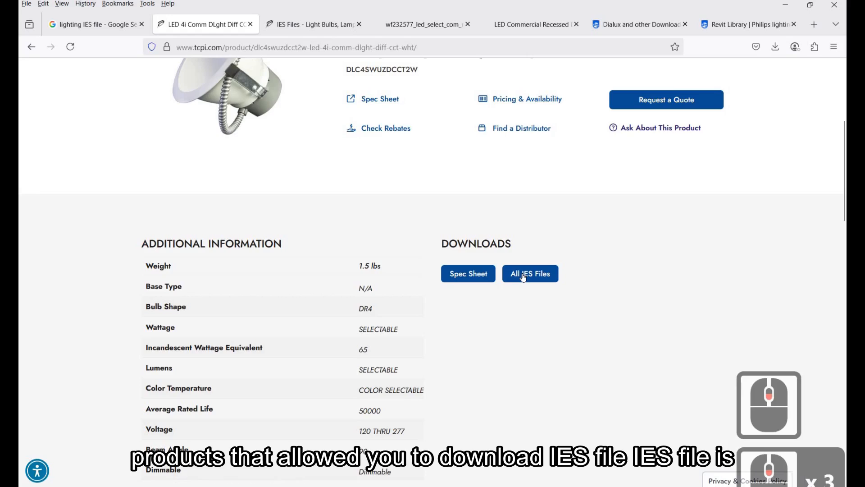
pyautogui.scroll(3, 533, 292)
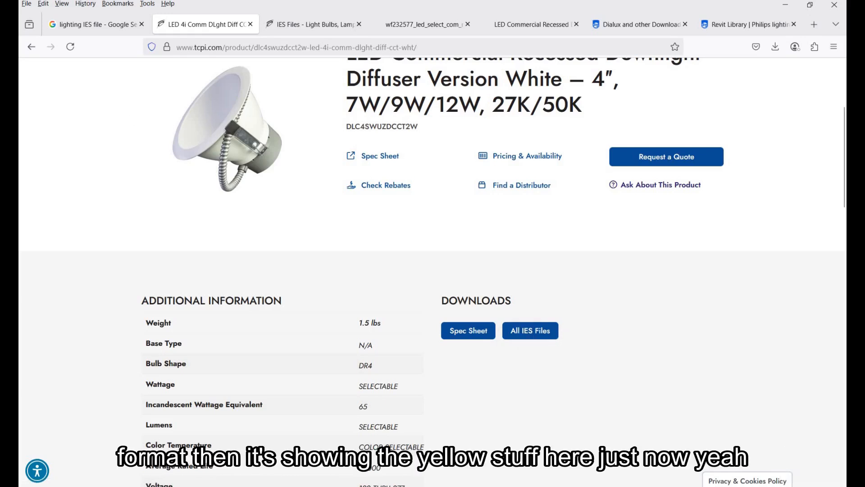
# Step: Switch back to Revit and open Section 1 from its section line in the GF plan to view the lights' photometric shapes
pyautogui.hotkey('alt', 'Tab')
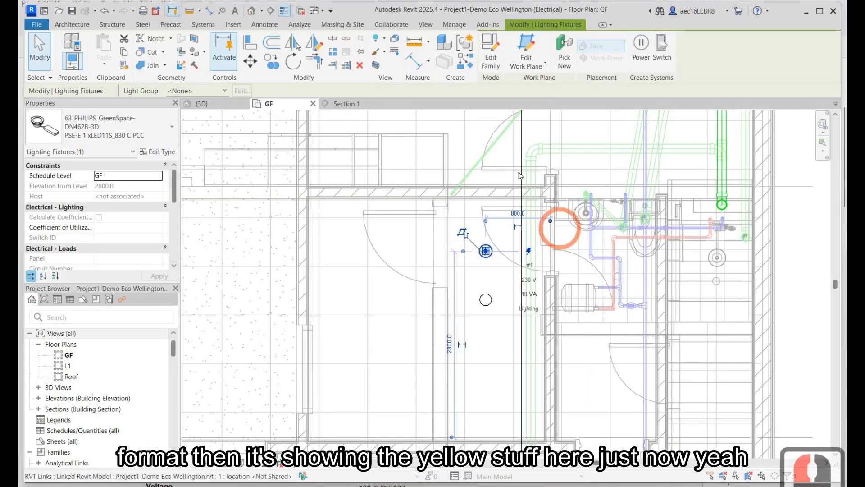
pyautogui.rightClick(617, 233)
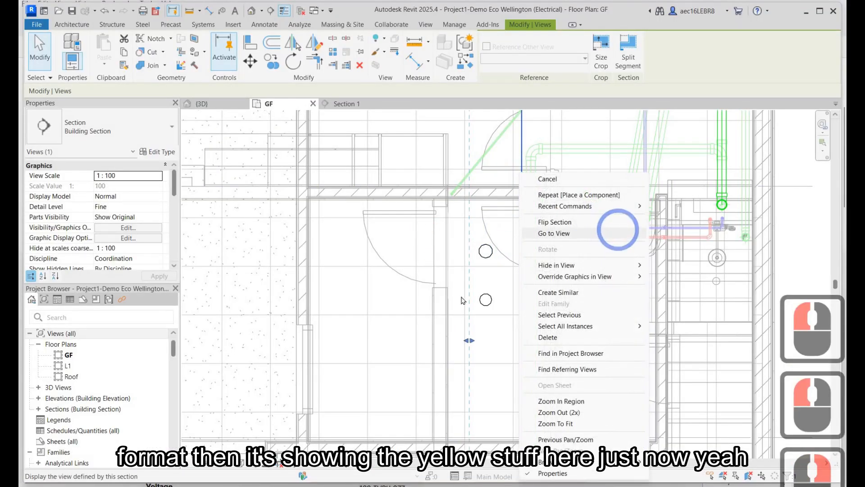
pyautogui.click(618, 228)
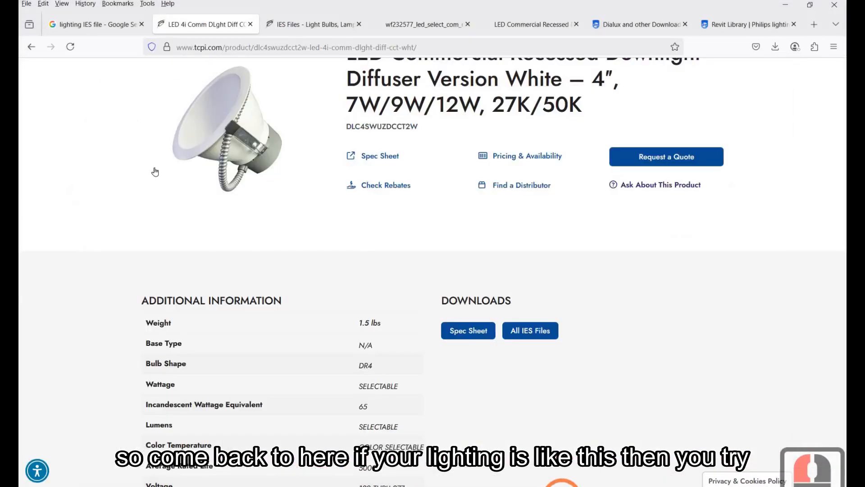
# Step: Return to the browser and read the TCP selectable recessed downlight spec sheet through to its dimensions table and drawing
pyautogui.scroll(2, 401, 309)
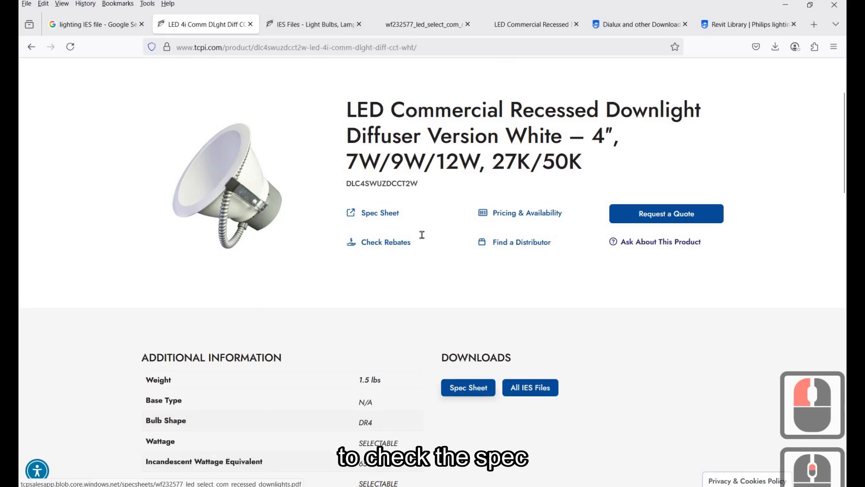
pyautogui.click(309, 24)
pyautogui.scroll(3, 417, 214)
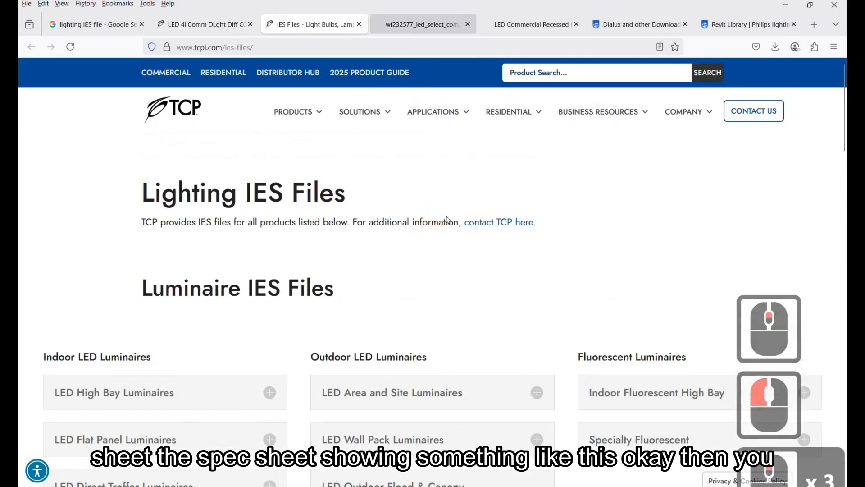
pyautogui.click(406, 24)
pyautogui.scroll(-16, 462, 213)
pyautogui.scroll(20, 462, 213)
pyautogui.scroll(-7, 464, 216)
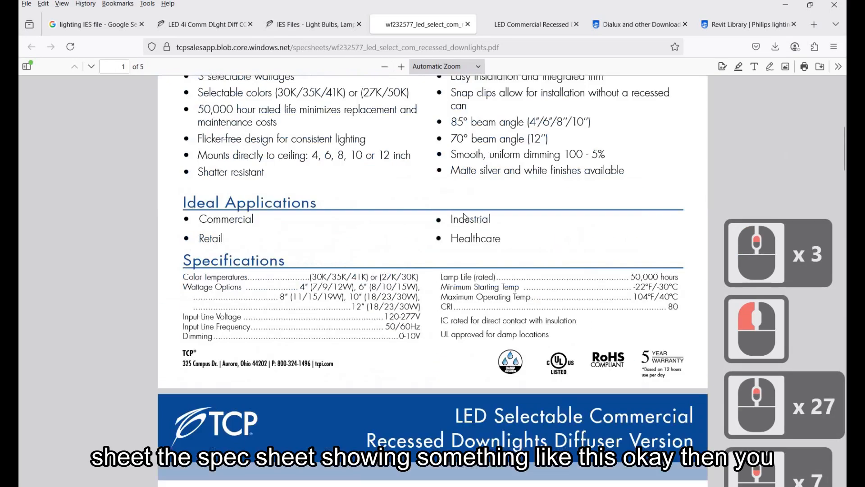
pyautogui.scroll(-20, 465, 216)
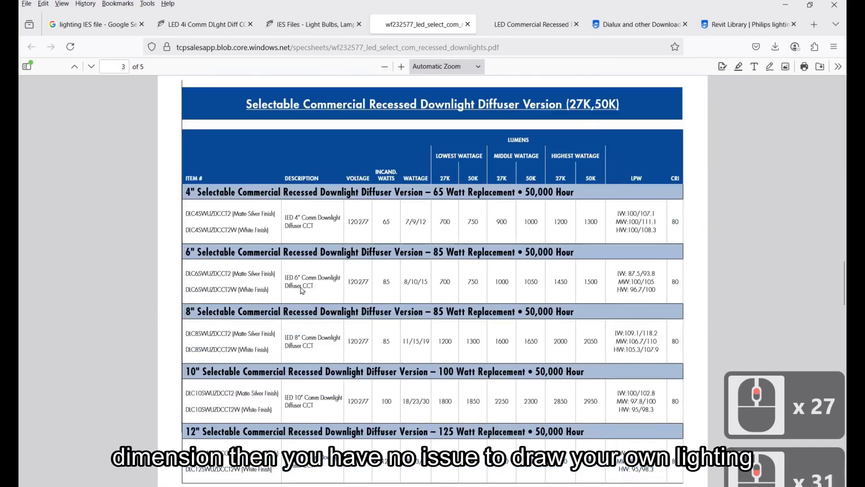
pyautogui.scroll(-13, 302, 291)
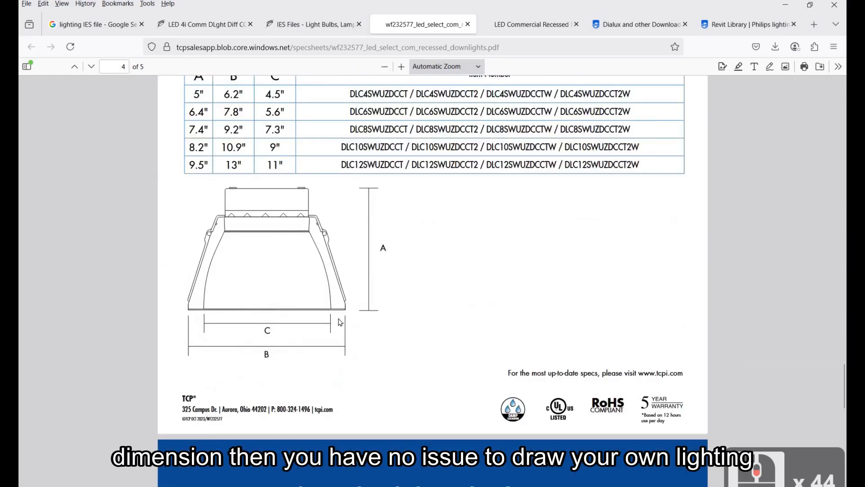
pyautogui.scroll(2, 285, 299)
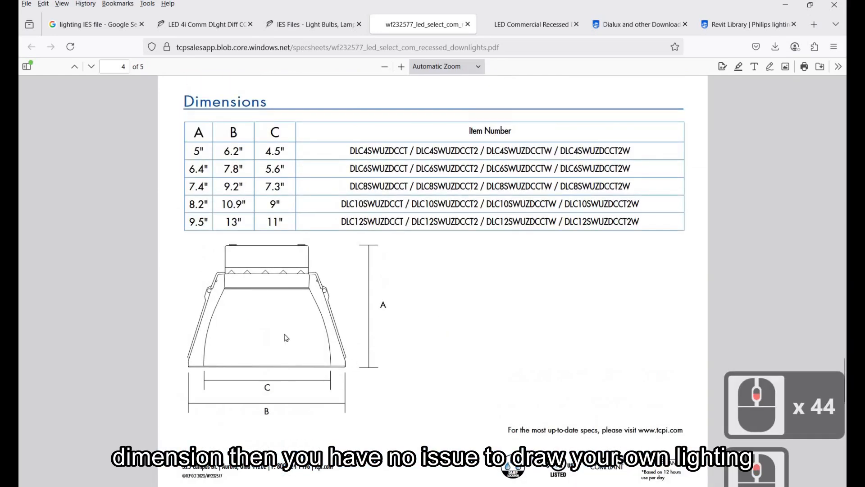
# Step: Review the fixture sizes and specifications in TCP's LED Commercial Recessed Downlights spec sheet
pyautogui.click(538, 25)
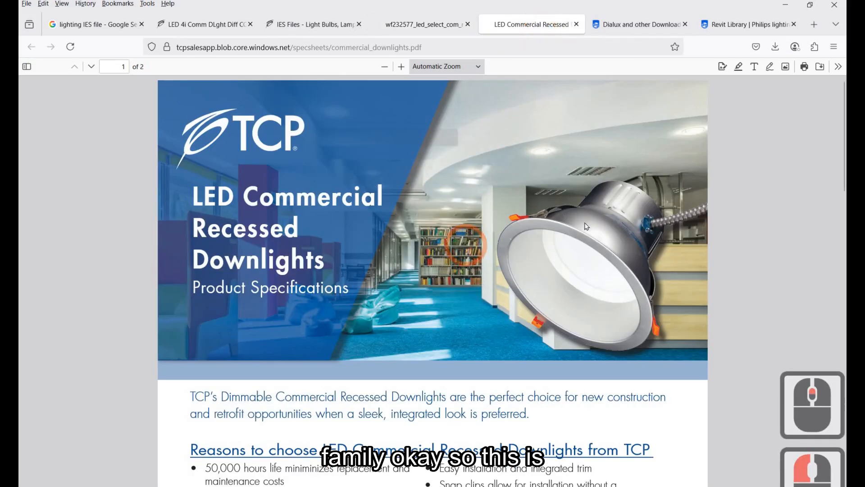
pyautogui.scroll(-14, 586, 226)
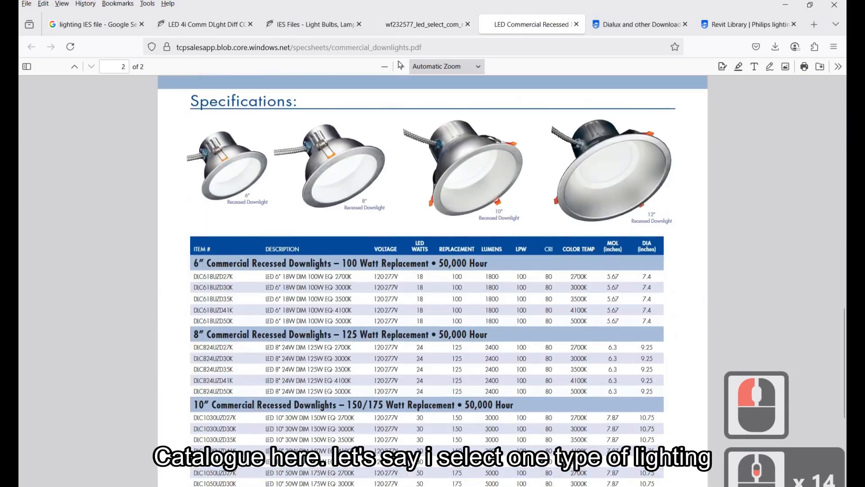
pyautogui.scroll(3, 267, 287)
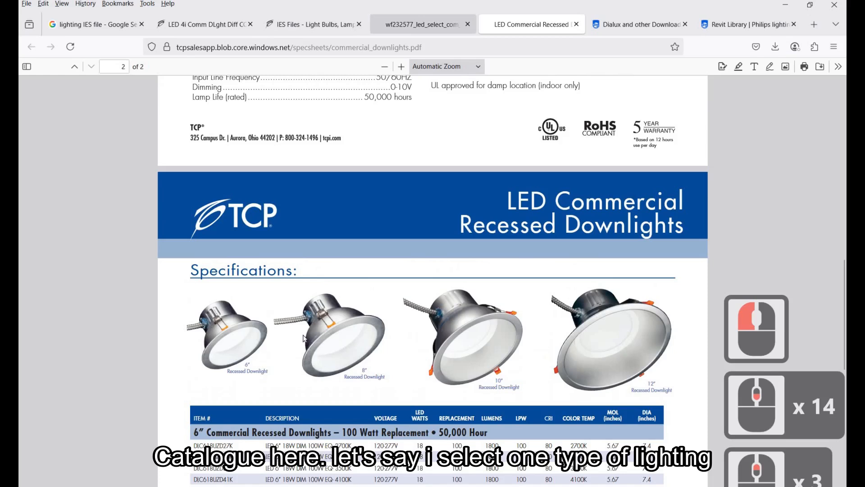
# Step: Check the dimensions table in the selectable downlights spec sheet and download the DLC10SWHZDLxxK IES file from TCP's Lighting IES Files page
pyautogui.click(405, 24)
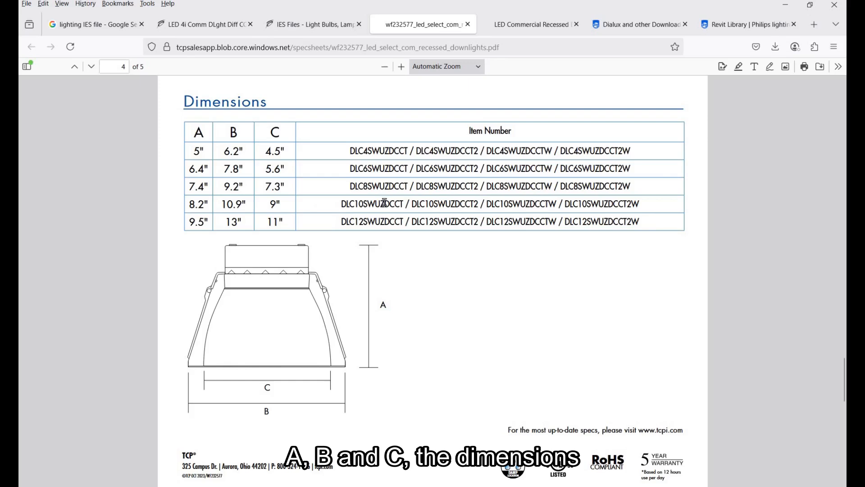
pyautogui.click(324, 33)
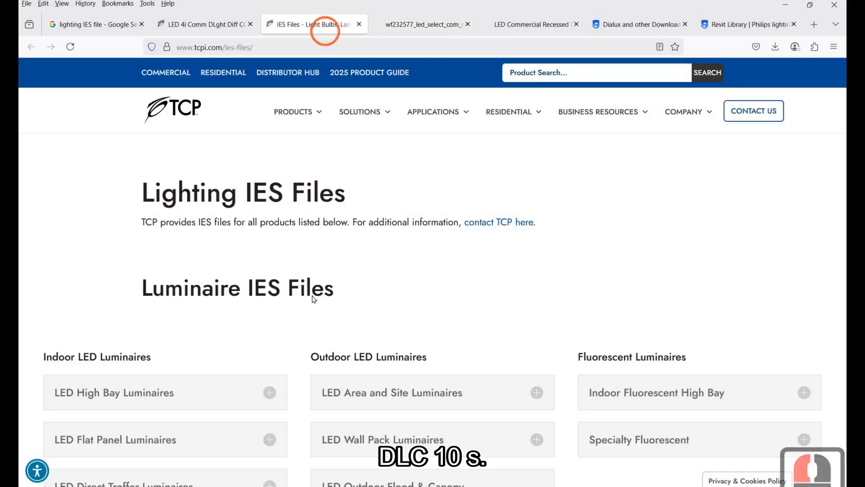
pyautogui.scroll(-8, 314, 299)
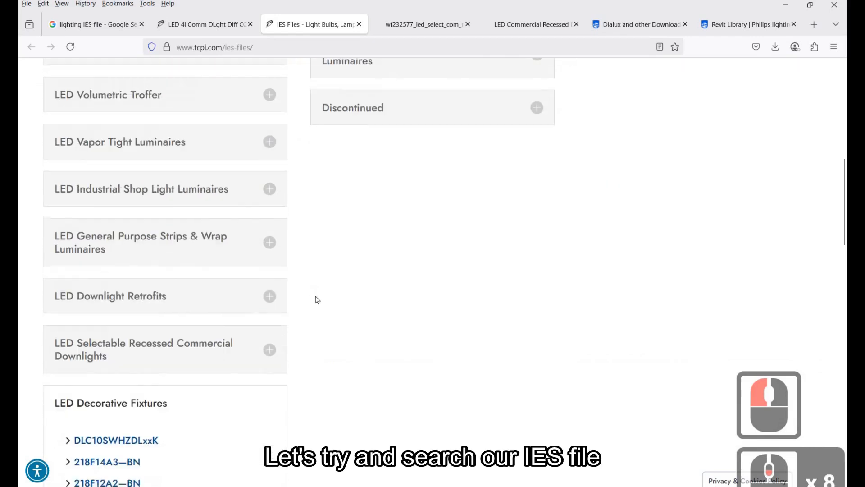
pyautogui.scroll(8, 315, 298)
pyautogui.scroll(3, 318, 298)
pyautogui.scroll(-10, 317, 304)
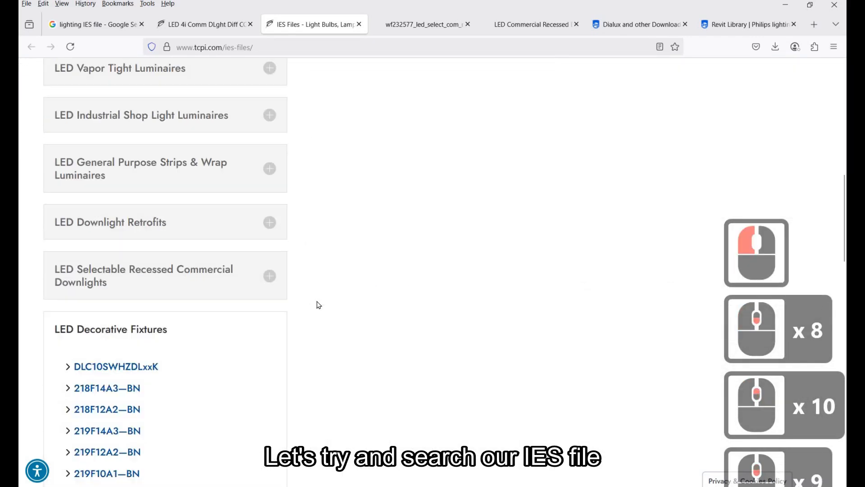
pyautogui.scroll(-4, 133, 255)
pyautogui.scroll(2, 132, 255)
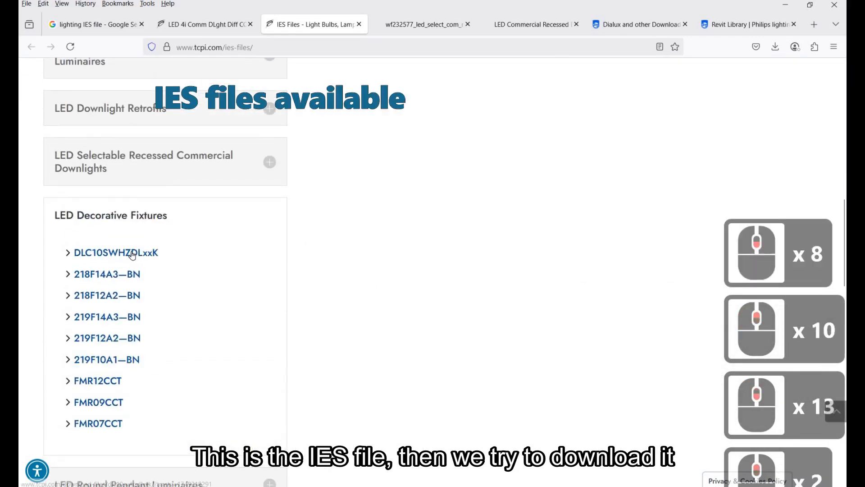
pyautogui.click(132, 254)
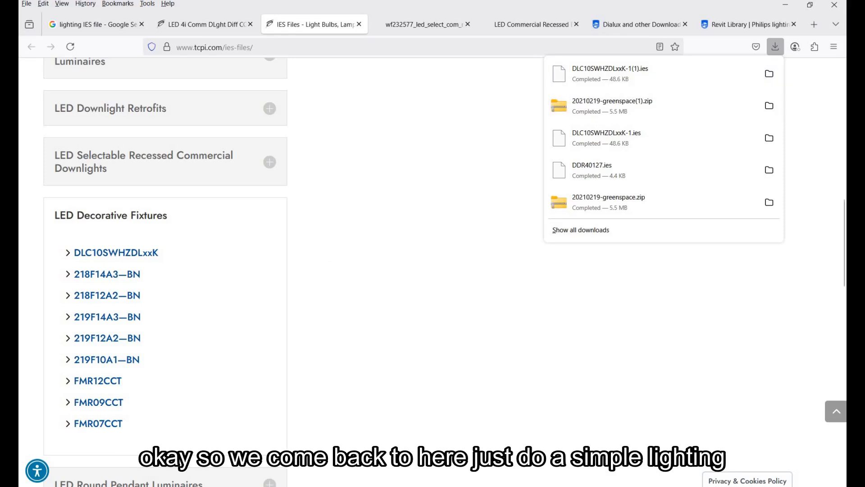
# Step: Switch back to Revit, return to the GF floor plan and turn off Reveal Hidden Elements mode
pyautogui.click(322, 282)
pyautogui.click(562, 486)
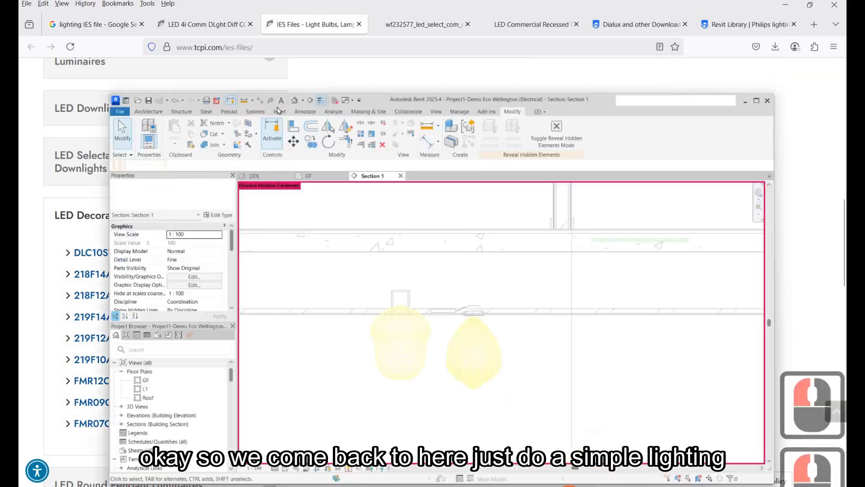
pyautogui.click(278, 106)
pyautogui.click(367, 185)
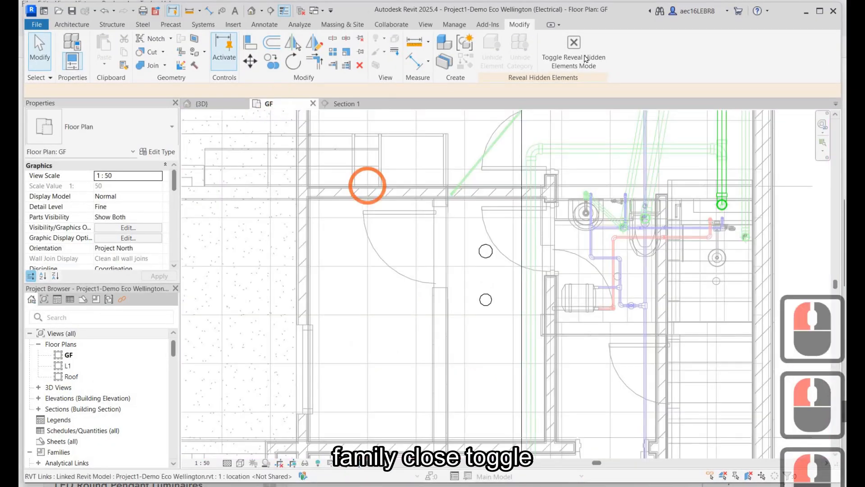
pyautogui.click(574, 51)
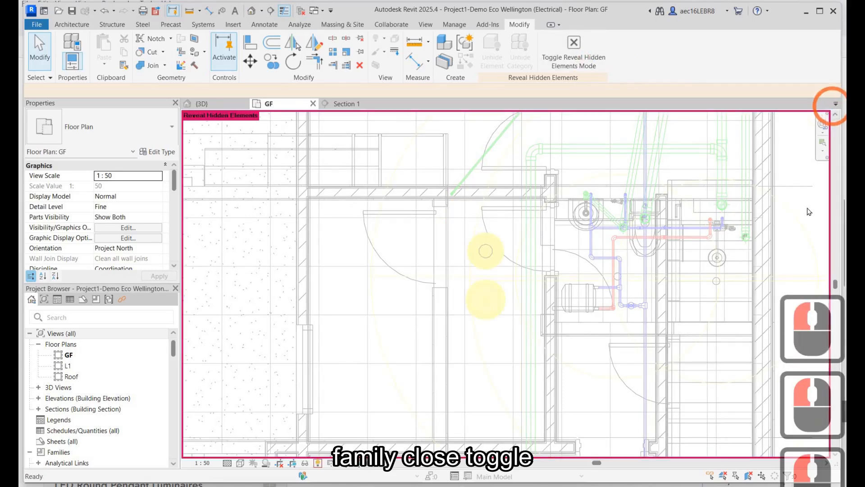
pyautogui.click(573, 56)
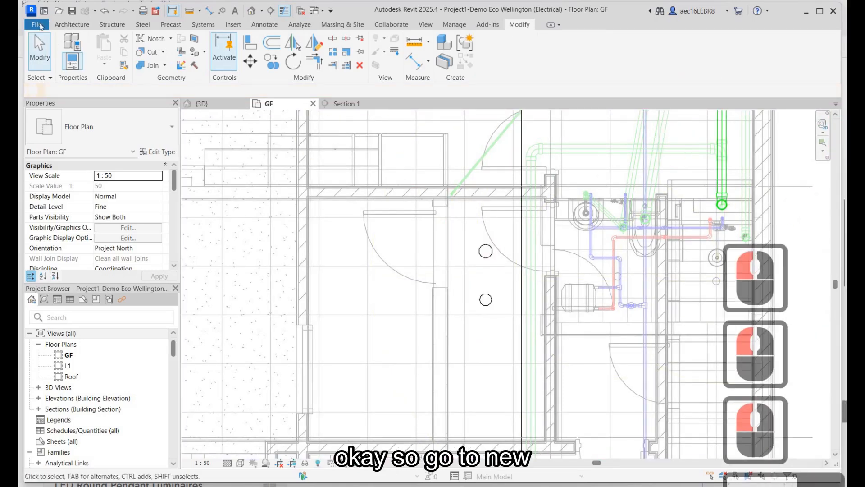
pyautogui.press('Escape')
pyautogui.press('Escape')
pyautogui.press('Escape')
# Step: Create a new family from the Metric Lighting Fixture template
pyautogui.click(36, 25)
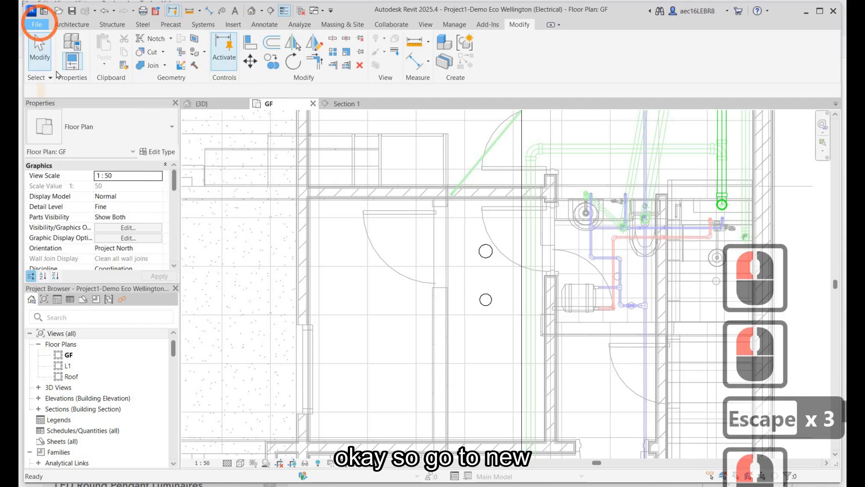
pyautogui.moveTo(60, 66)
pyautogui.click(163, 108)
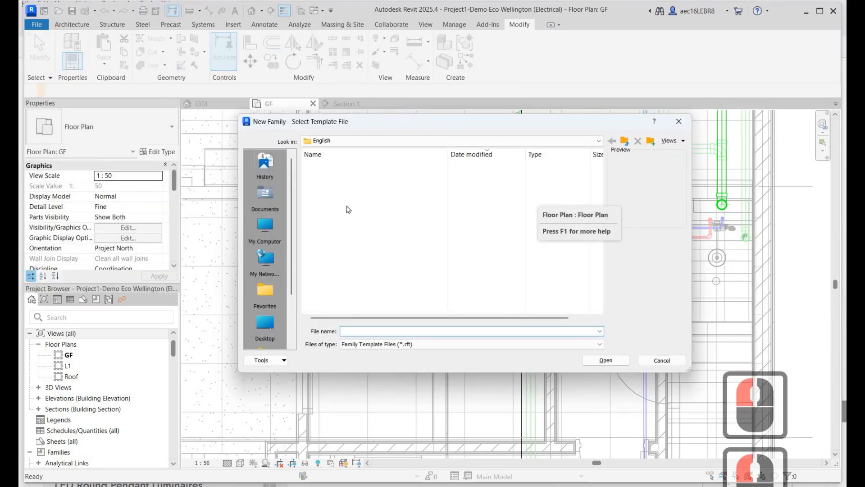
pyautogui.scroll(-5, 361, 243)
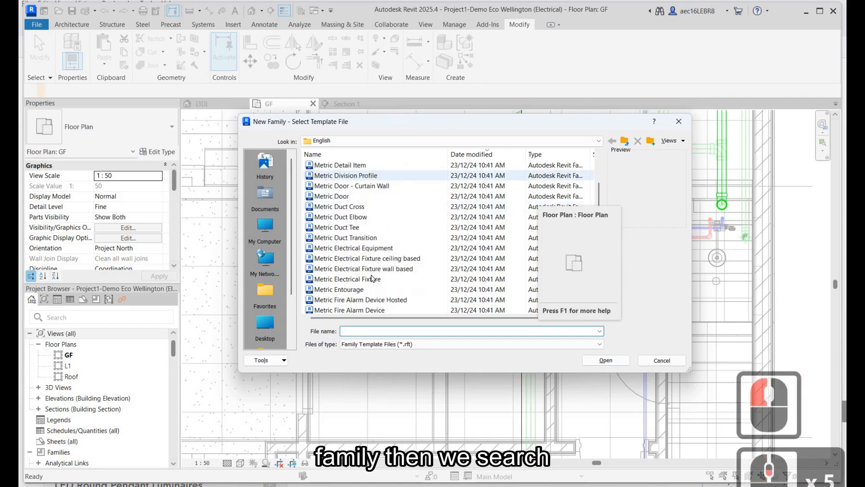
pyautogui.scroll(-5, 372, 278)
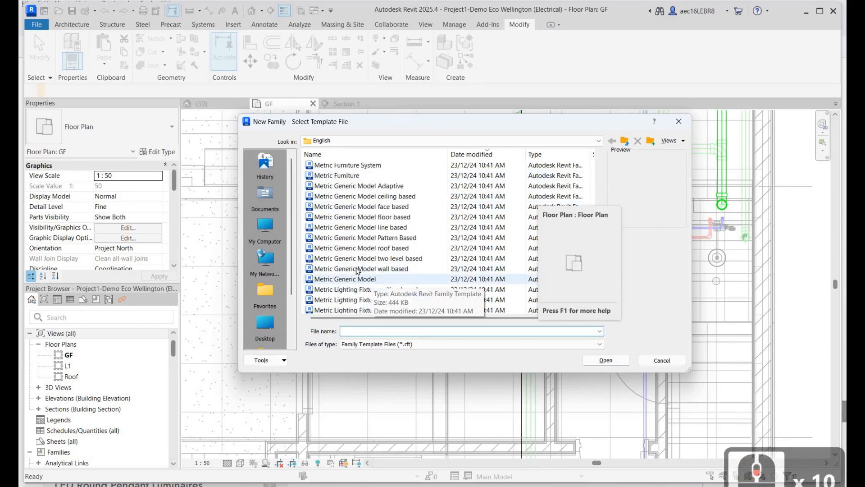
pyautogui.scroll(-6, 360, 269)
pyautogui.scroll(-11, 397, 261)
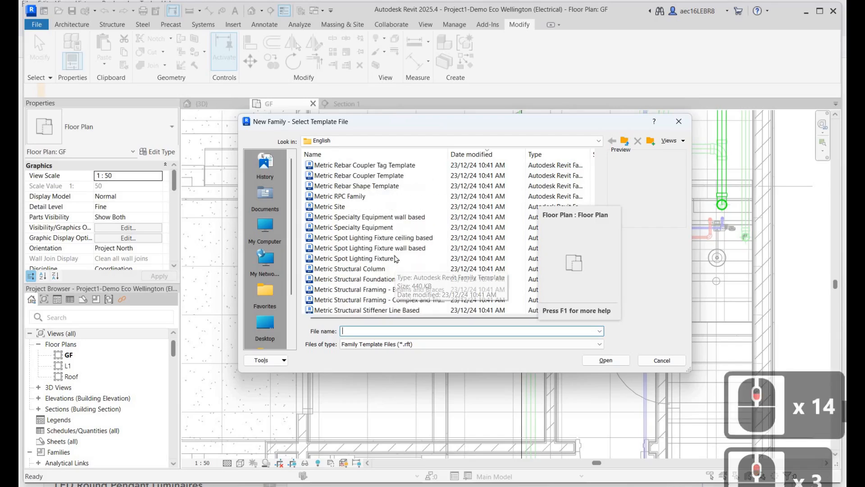
pyautogui.scroll(5, 395, 258)
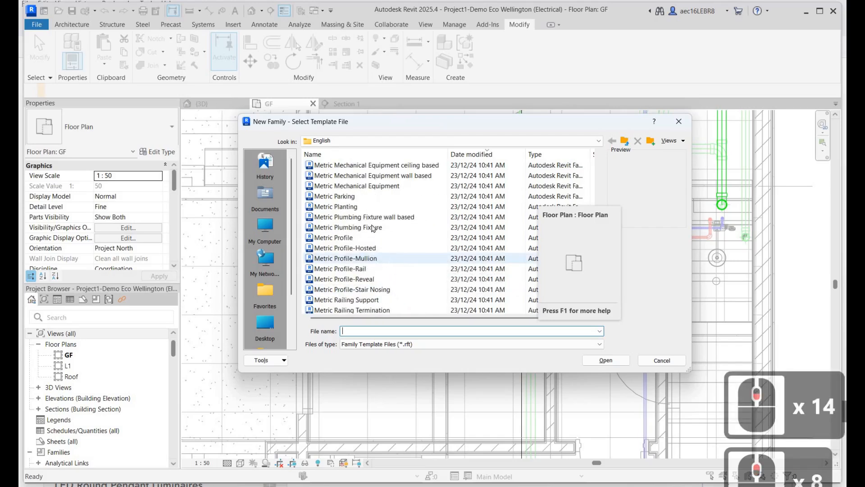
pyautogui.scroll(3, 373, 228)
pyautogui.click(371, 216)
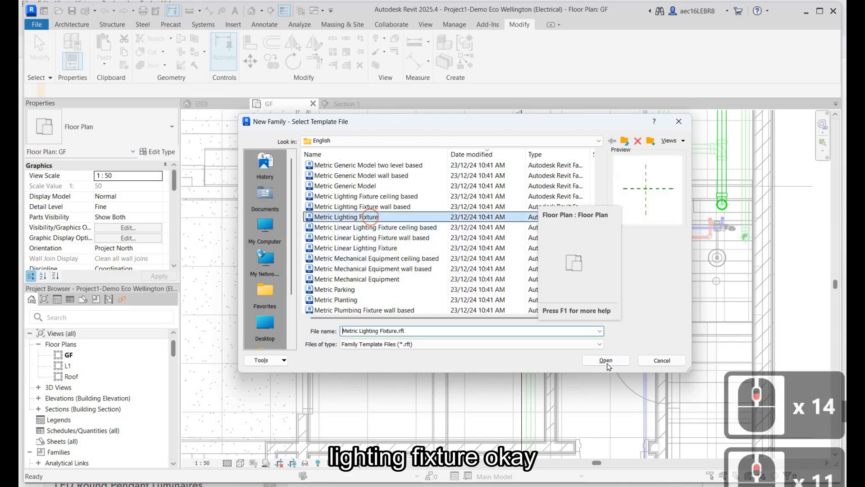
pyautogui.click(606, 362)
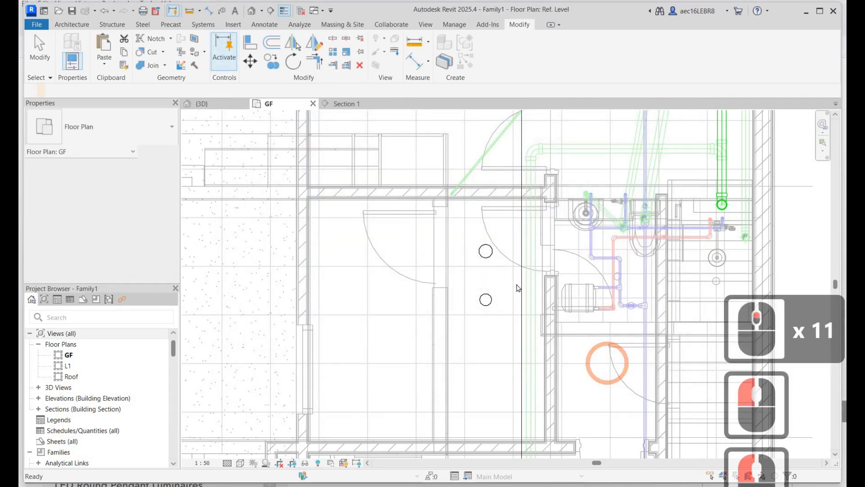
# Step: Open the lighting fixture family's Front elevation and start a Revolve sketch with straight boundary lines
pyautogui.scroll(3, 517, 284)
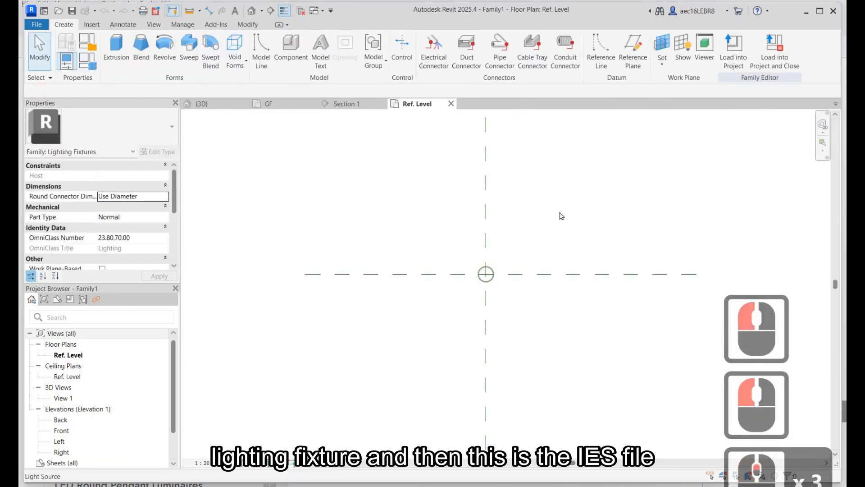
pyautogui.click(491, 269)
pyautogui.press('Escape')
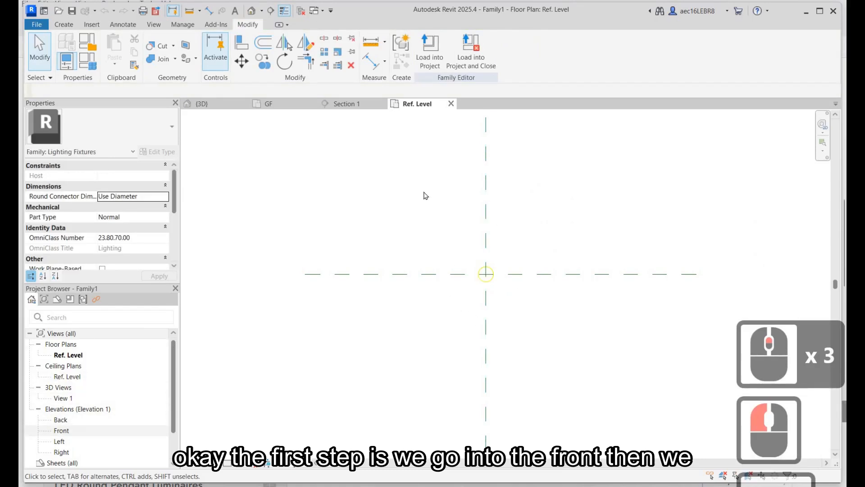
pyautogui.doubleClick(61, 431)
pyautogui.moveTo(433, 226); pyautogui.dragTo(446, 250, button='middle')
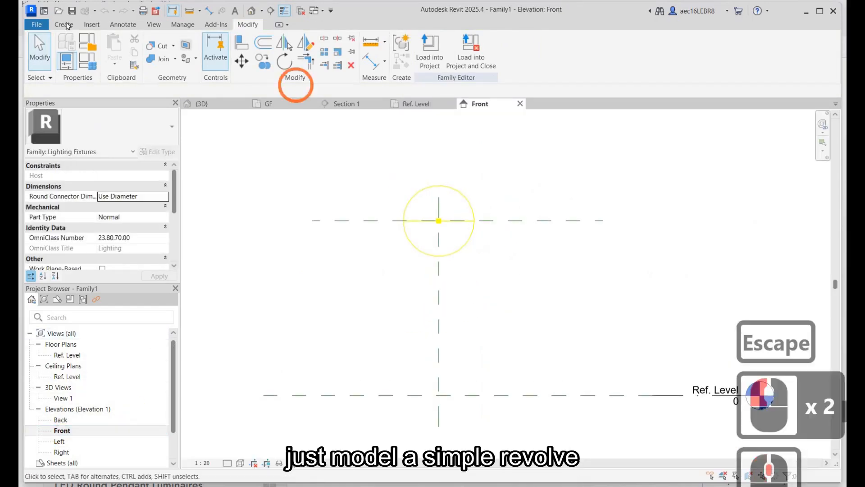
pyautogui.click(65, 24)
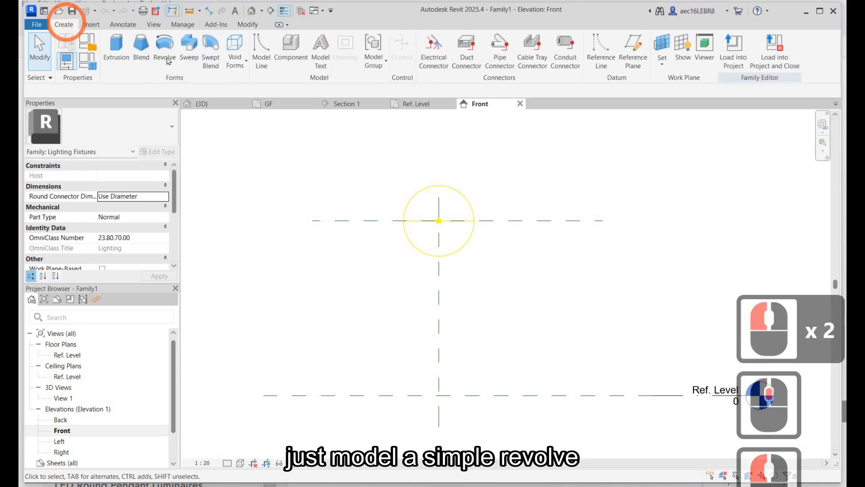
pyautogui.click(464, 56)
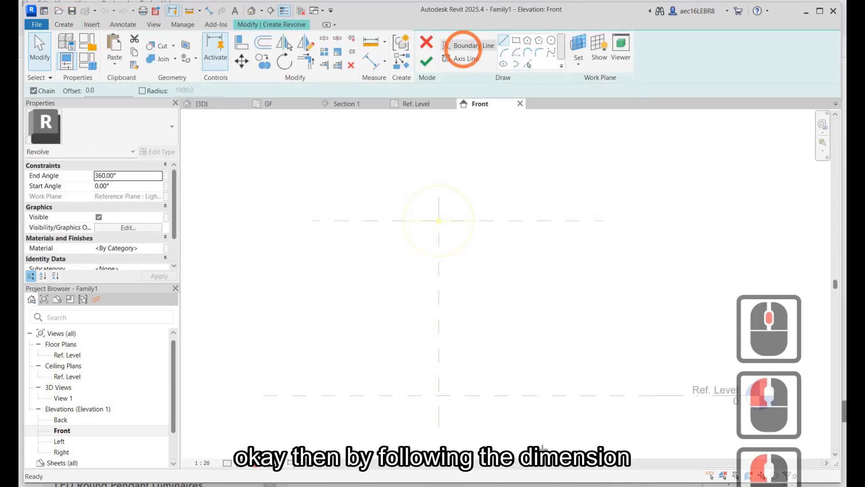
pyautogui.click(501, 41)
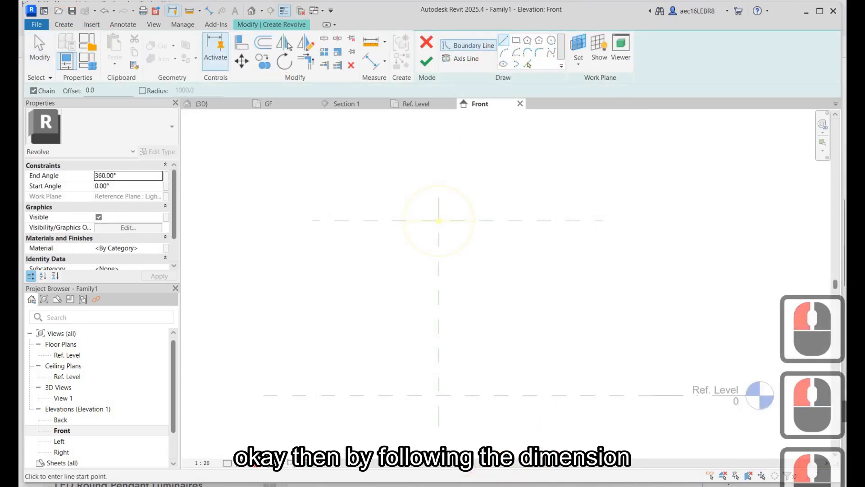
# Step: Switch to the browser and read the DLC10 downlight's A, B and C dimensions in the TCP spec sheet, then return to Revit
pyautogui.click(470, 486)
pyautogui.click(523, 442)
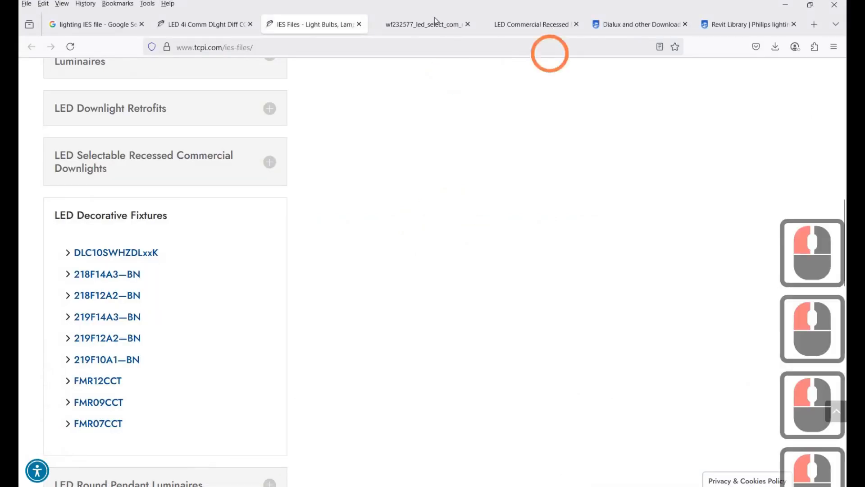
pyautogui.click(537, 24)
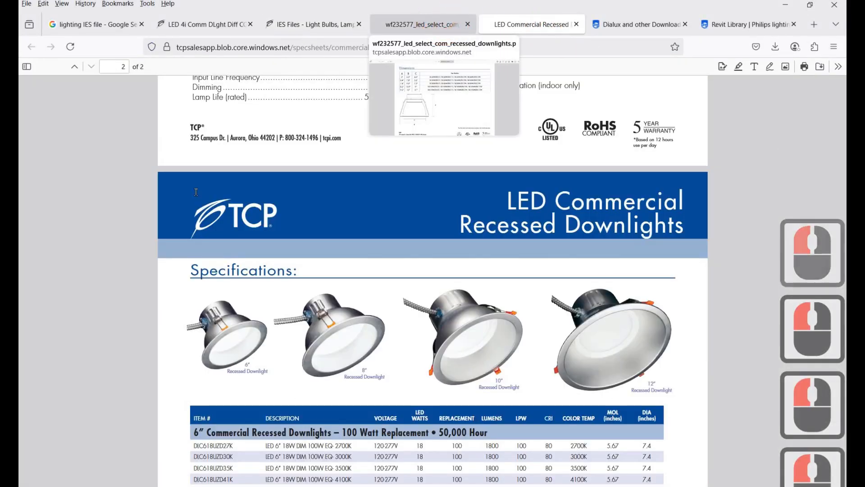
pyautogui.click(422, 24)
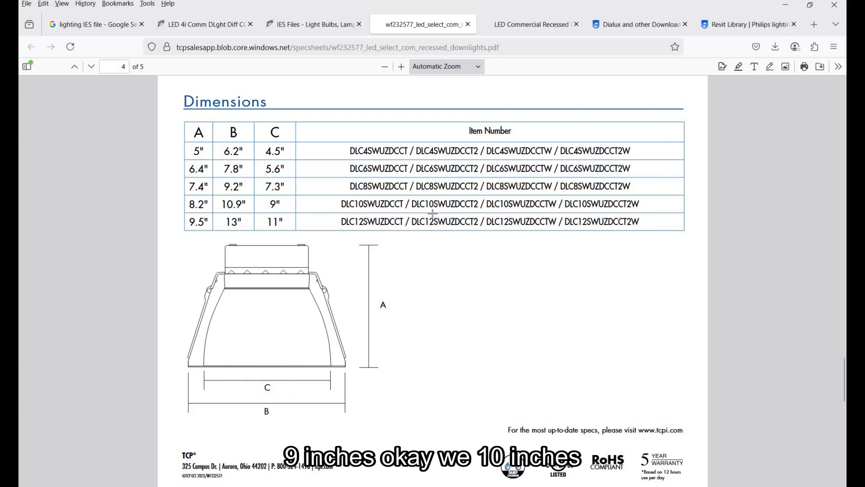
pyautogui.click(786, 5)
pyautogui.scroll(9, 465, 208)
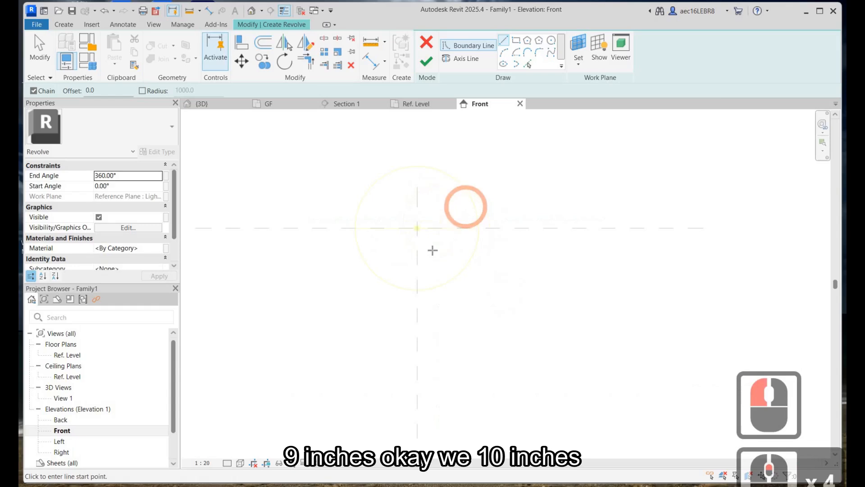
pyautogui.click(419, 255)
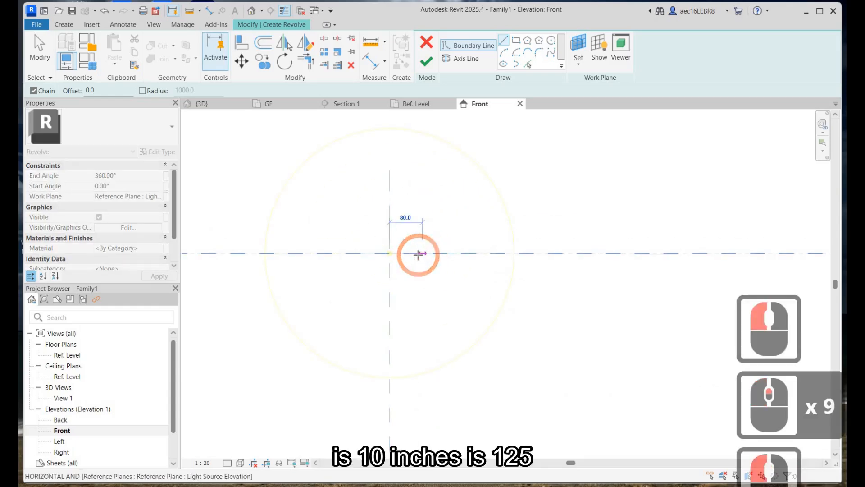
pyautogui.write('125')
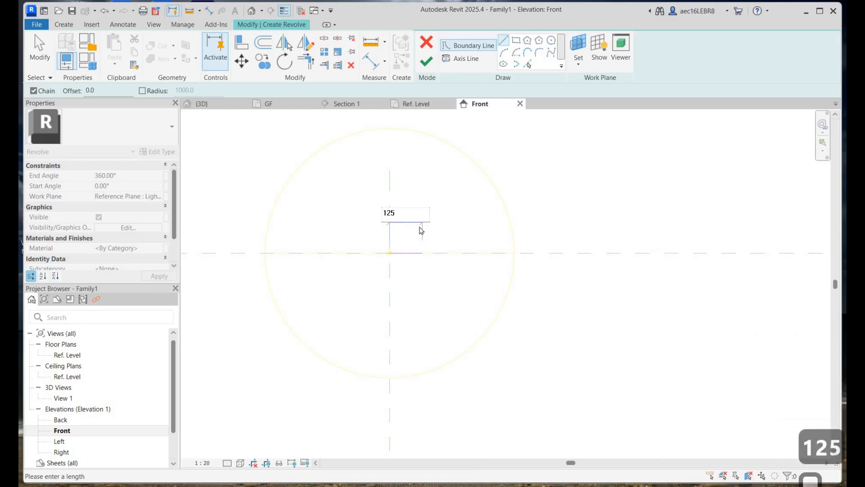
pyautogui.press('Return')
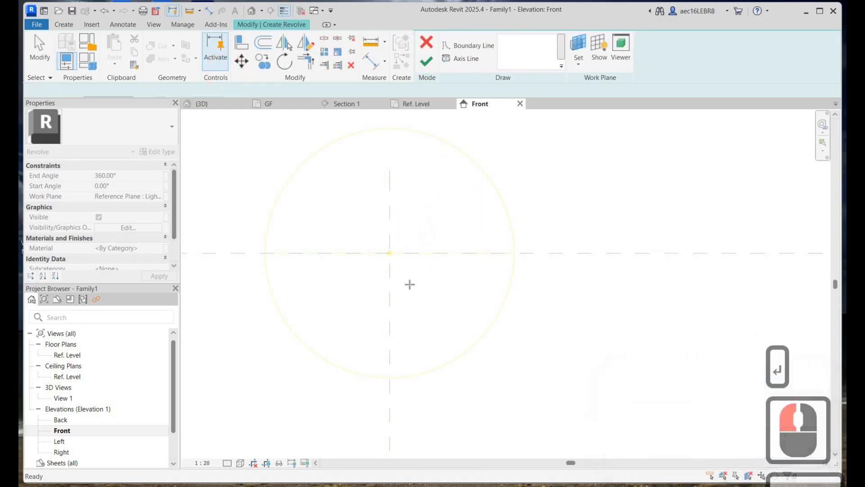
# Step: Sketch a 125 mm horizontal boundary line outward from the light source's centre
pyautogui.click(407, 277)
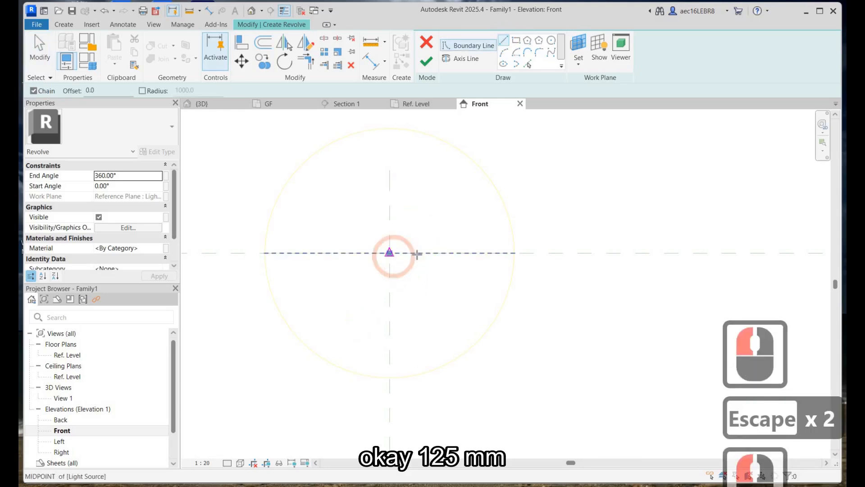
pyautogui.click(417, 254)
pyautogui.write('12')
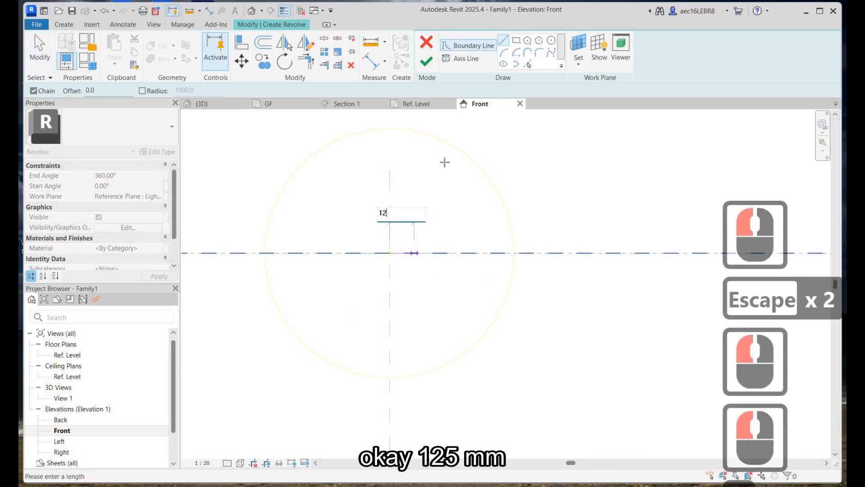
pyautogui.write('5')
pyautogui.press('Return')
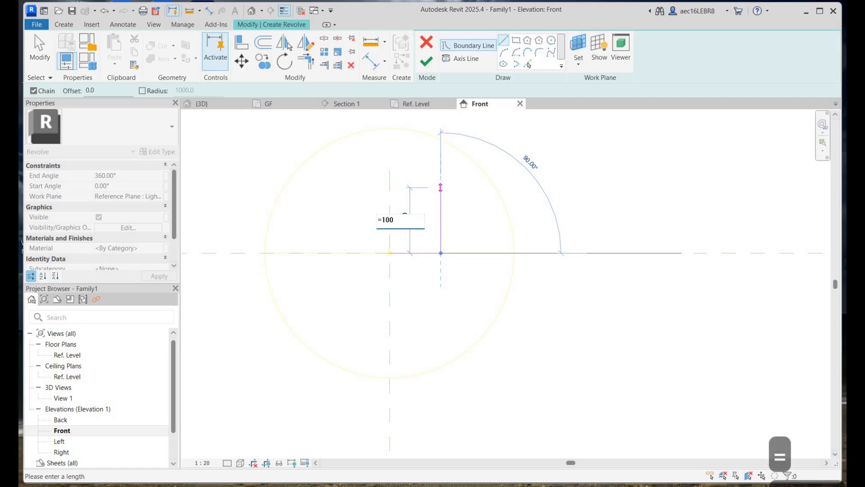
# Step: Sketch the outer vertical boundary line with length =25.4*9, plus a horizontal line from its upper end back to the centre axis
pyautogui.press('BackSpace')
pyautogui.press('BackSpace')
pyautogui.press('BackSpace')
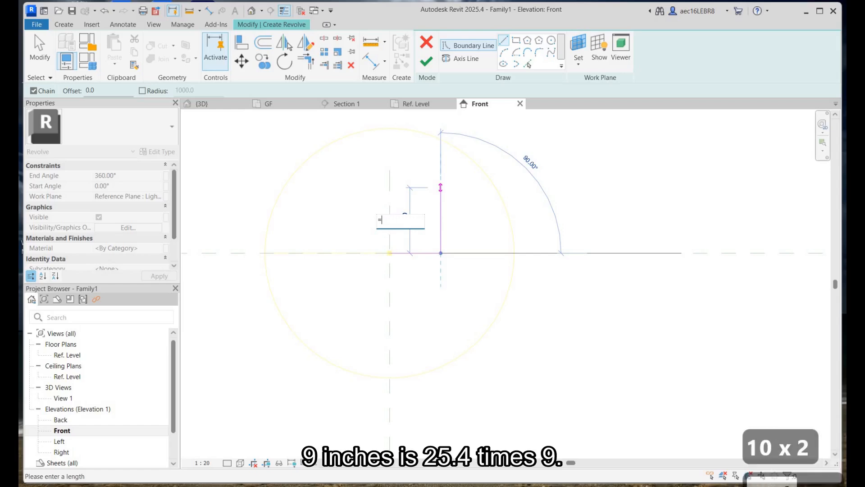
pyautogui.write('25.5')
pyautogui.press('BackSpace')
pyautogui.write('4')
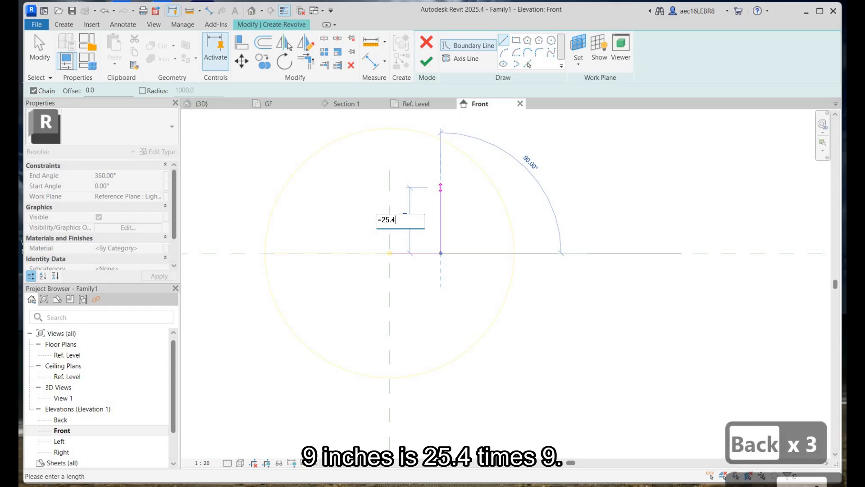
pyautogui.write('*9')
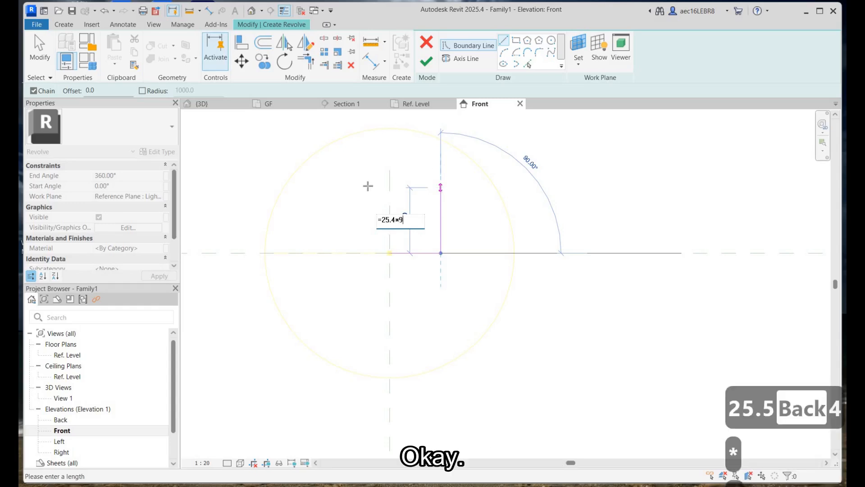
pyautogui.press('Return')
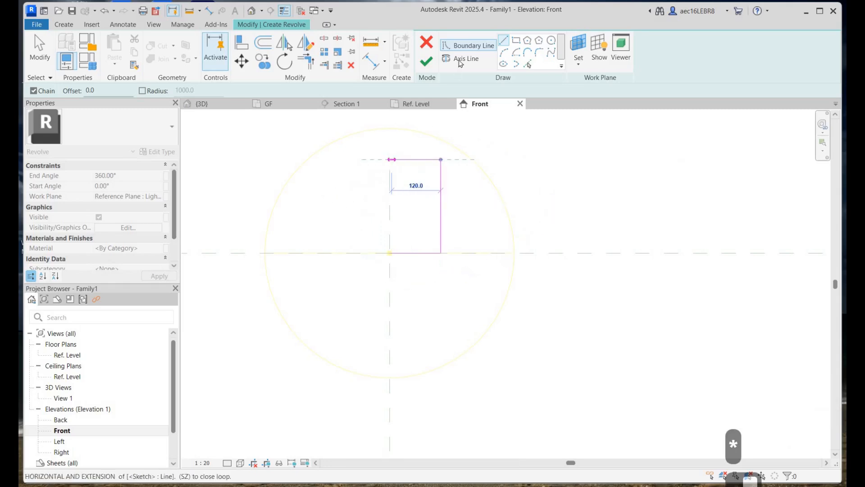
pyautogui.click(390, 159)
pyautogui.press('Escape')
pyautogui.press('Escape')
# Step: Sketch a short vertical line down from the top line's midpoint and an arc from its lower end to the base line's outer end
pyautogui.click(464, 55)
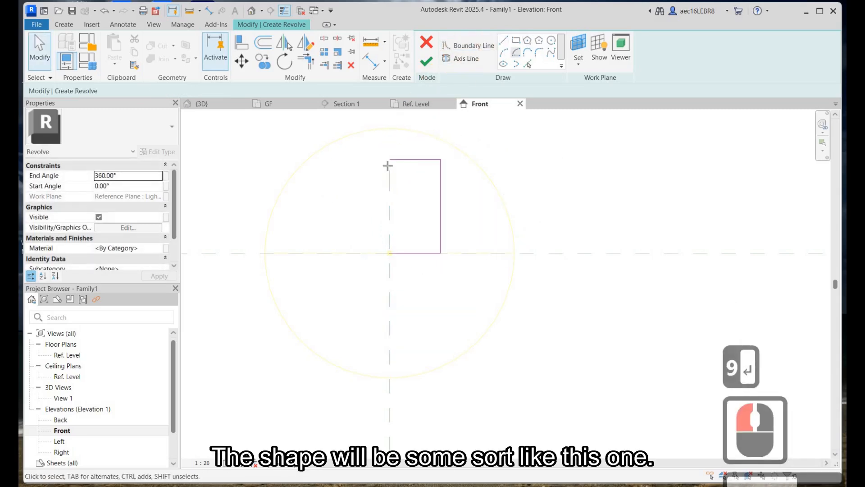
pyautogui.click(409, 172)
pyautogui.click(414, 184)
pyautogui.press('Escape')
pyautogui.click(506, 53)
pyautogui.click(415, 184)
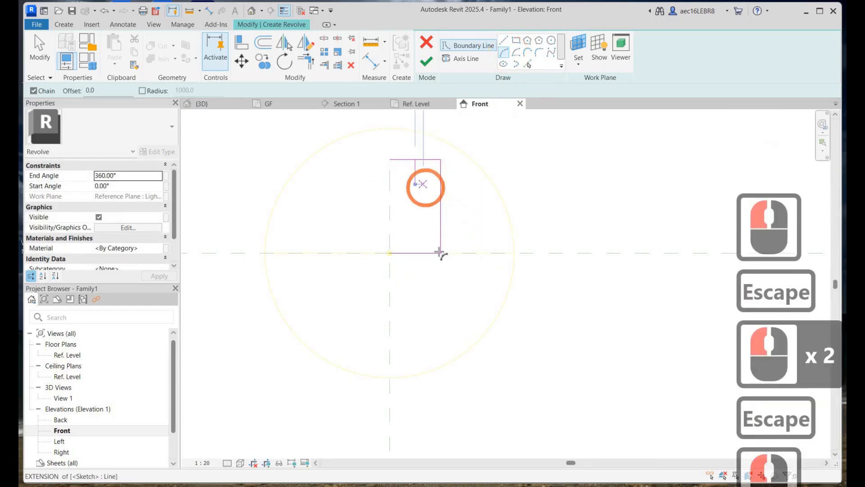
pyautogui.click(441, 250)
pyautogui.scroll(5, 433, 230)
pyautogui.click(444, 236)
pyautogui.press('Escape')
pyautogui.press('Escape')
# Step: Delete the outer vertical boundary line and shorten the top line to meet the short vertical neck line
pyautogui.click(448, 212)
pyautogui.scroll(-5, 478, 274)
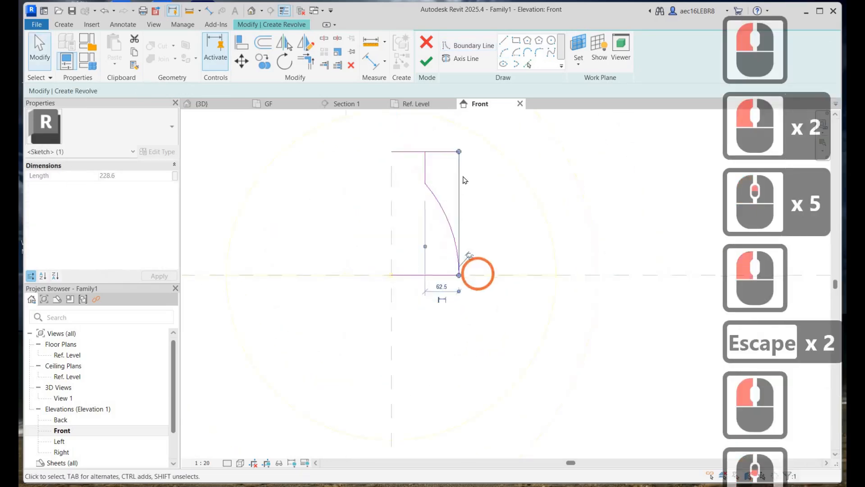
pyautogui.press('Delete')
pyautogui.moveTo(463, 181); pyautogui.dragTo(438, 181)
pyautogui.press('Escape')
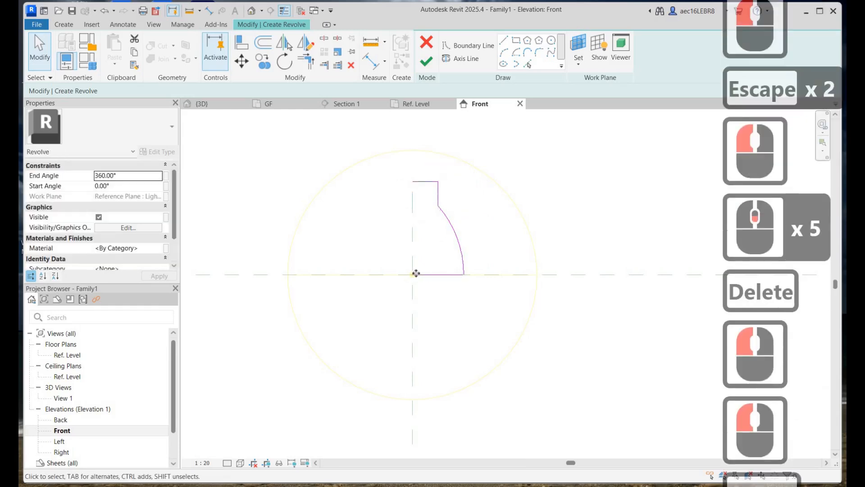
# Step: Shorten the base line from the centre axis outward to a 10 mm stub at the arc's lower end
pyautogui.doubleClick(428, 273)
pyautogui.scroll(4, 417, 273)
pyautogui.moveTo(402, 276); pyautogui.dragTo(485, 276)
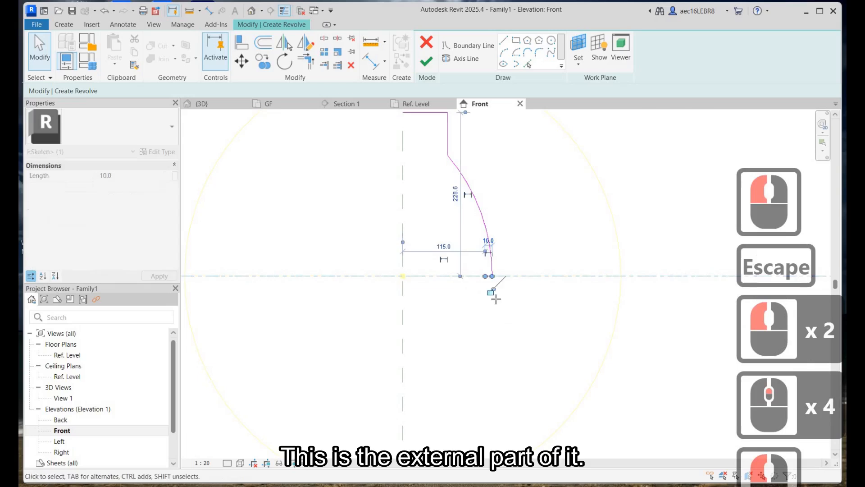
pyautogui.click(504, 40)
pyautogui.click(495, 286)
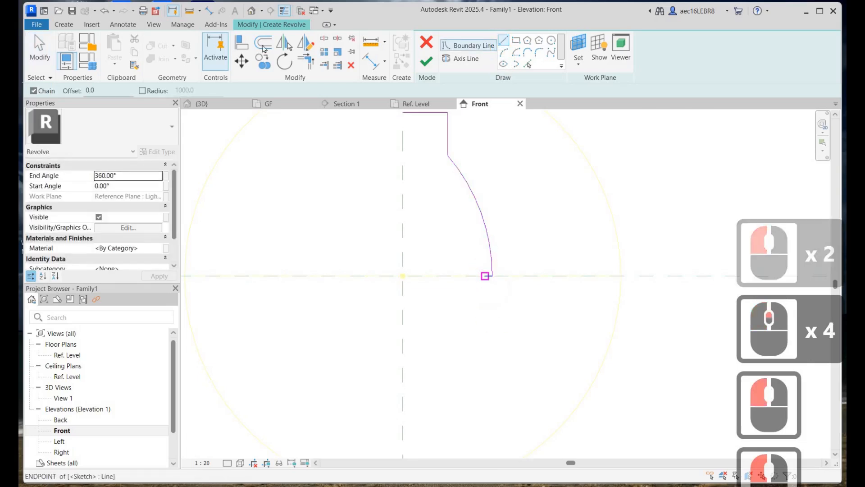
pyautogui.press('Escape')
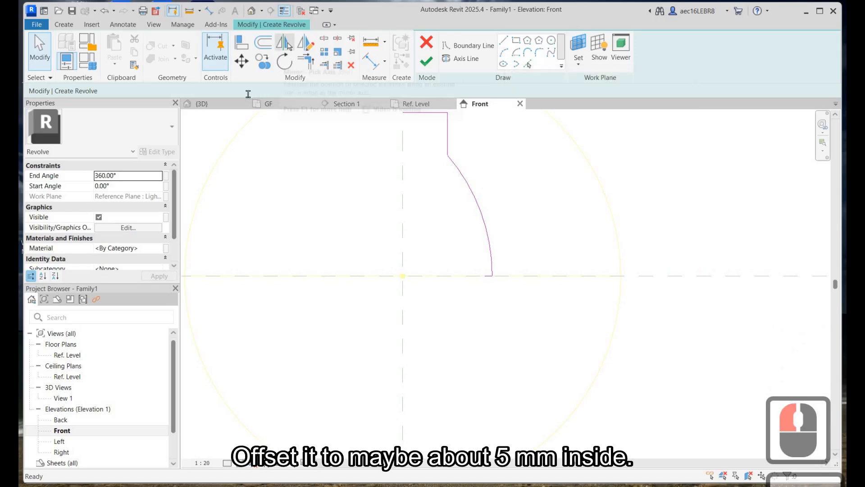
pyautogui.press('Escape')
# Step: Offset a copy of the outer arc 5 mm toward the inside of the fixture profile
pyautogui.click(271, 42)
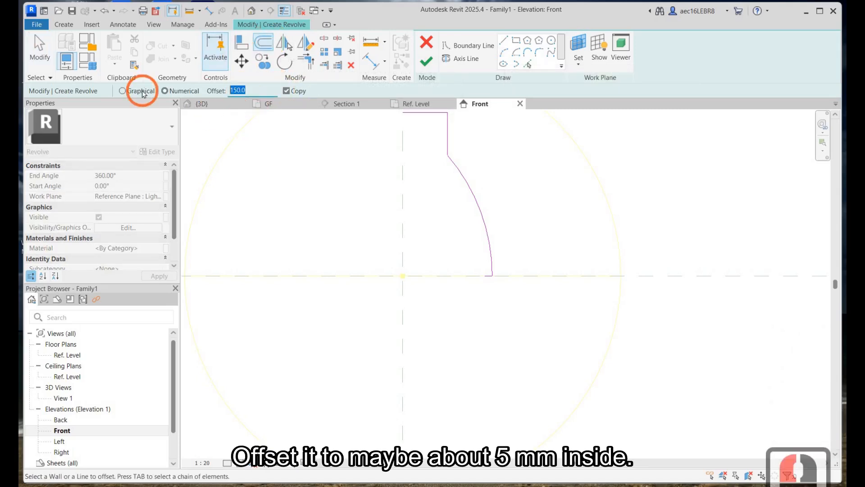
pyautogui.write('5.0')
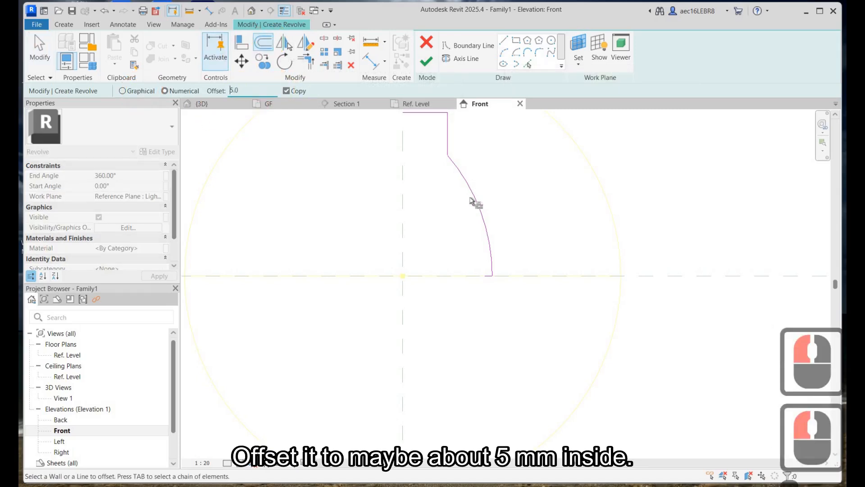
pyautogui.click(468, 197)
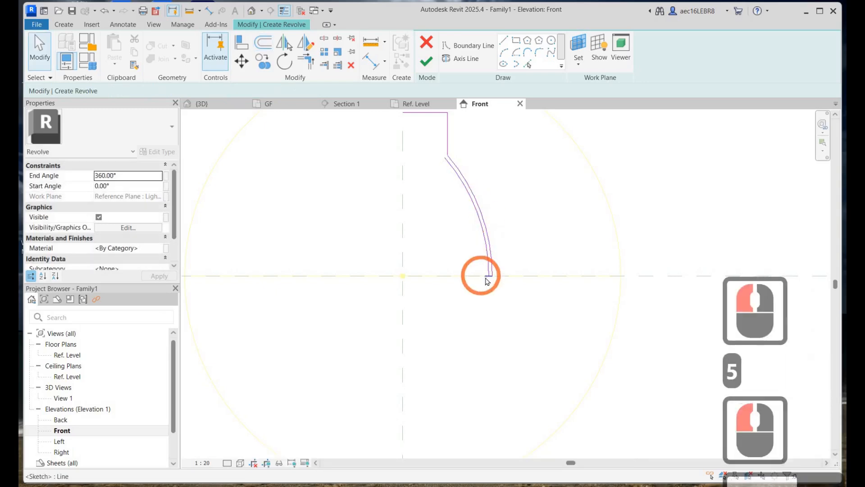
pyautogui.press('Escape')
pyautogui.press('Escape')
# Step: Shorten the base stub so its inner end meets the lower end of the offset arc
pyautogui.scroll(3, 486, 276)
pyautogui.click(488, 274)
pyautogui.click(486, 278)
pyautogui.click(487, 274)
pyautogui.moveTo(487, 274); pyautogui.dragTo(492, 275)
pyautogui.press('Escape')
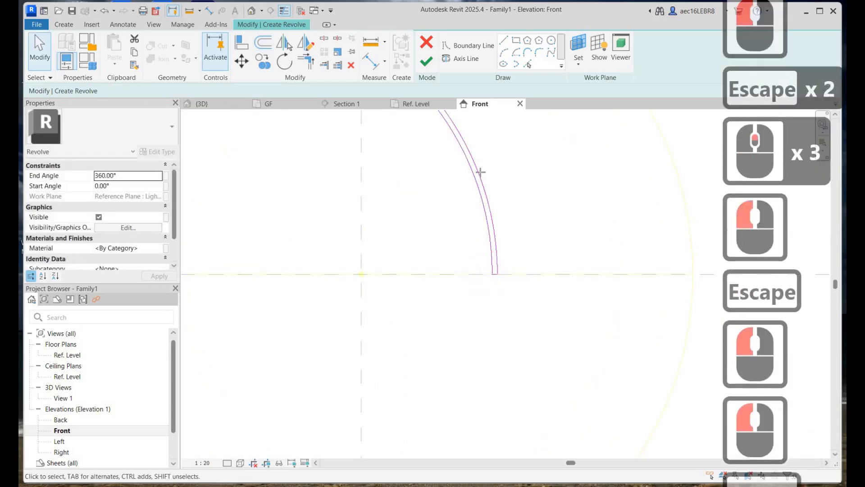
# Step: Close the profile with a horizontal line from the inner arc's upper end to the centre axis and a vertical line about 63 mm up
pyautogui.scroll(-4, 480, 172)
pyautogui.scroll(4, 461, 191)
pyautogui.click(504, 40)
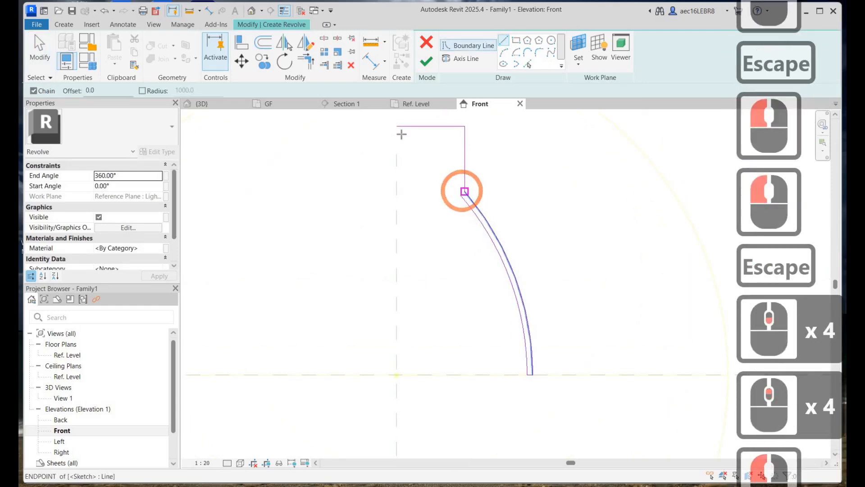
pyautogui.click(464, 191)
pyautogui.click(397, 194)
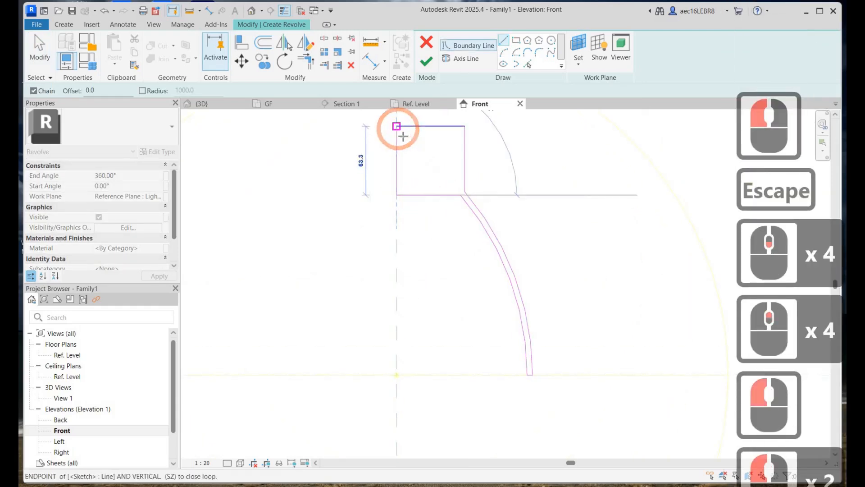
pyautogui.click(398, 129)
pyautogui.press('Escape')
# Step: Draw the revolve axis along the vertical centre line and finish the 360° Revolve of the fixture body
pyautogui.click(461, 60)
pyautogui.click(398, 135)
pyautogui.click(396, 137)
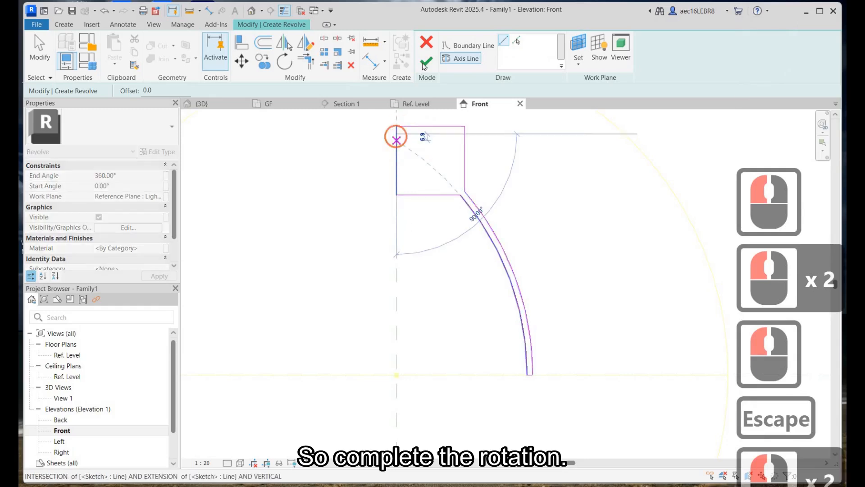
pyautogui.click(396, 267)
pyautogui.click(424, 61)
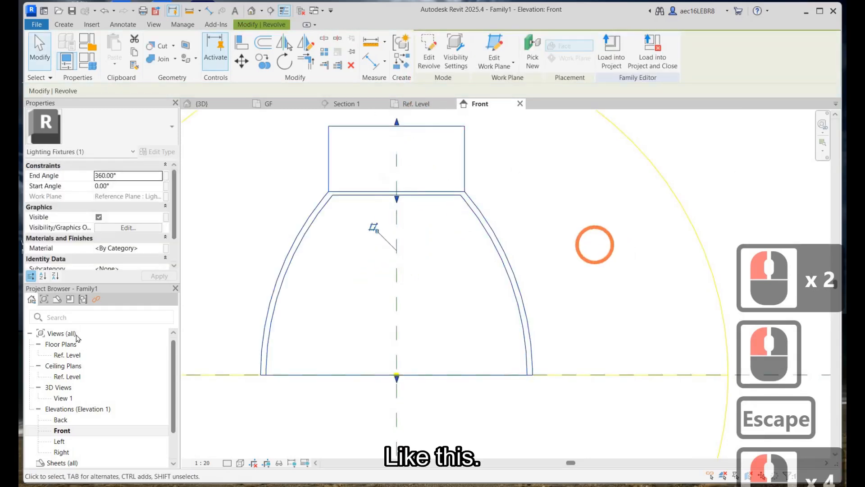
pyautogui.scroll(-4, 588, 245)
pyautogui.click(595, 245)
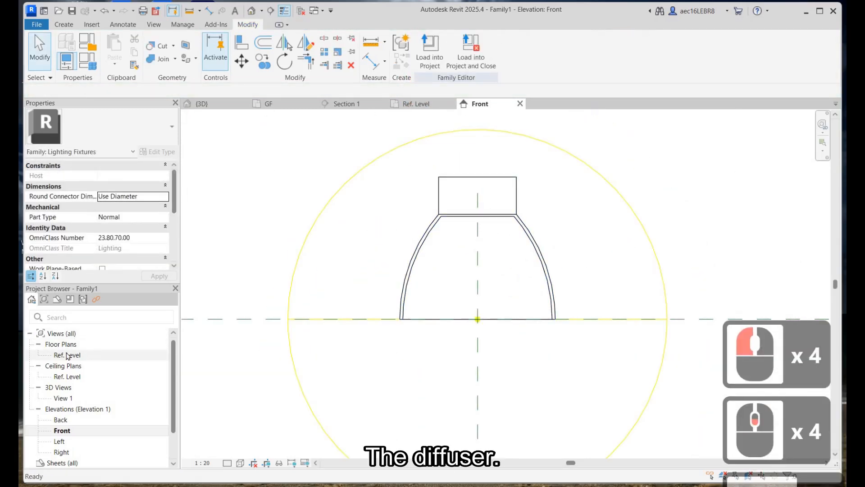
# Step: In the Ref. Level floor plan, create a 250 mm deep circular extrusion matching the fixture's inner opening for the diffuser
pyautogui.doubleClick(67, 355)
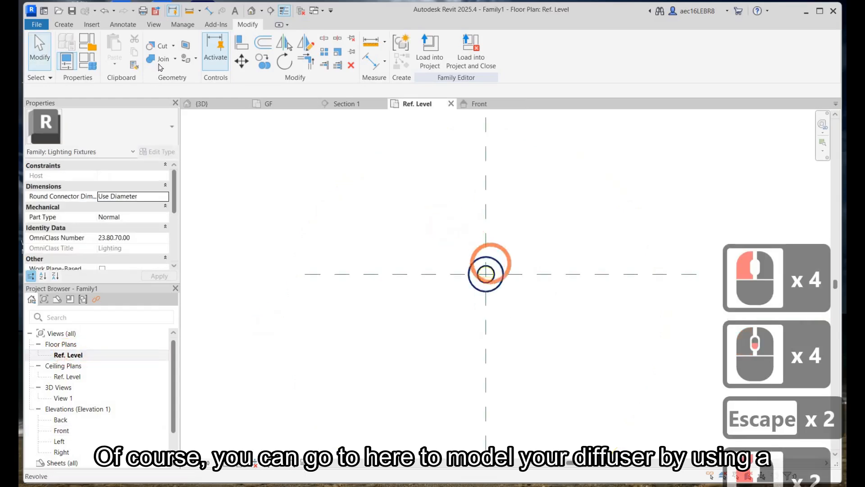
pyautogui.scroll(4, 491, 261)
pyautogui.click(66, 26)
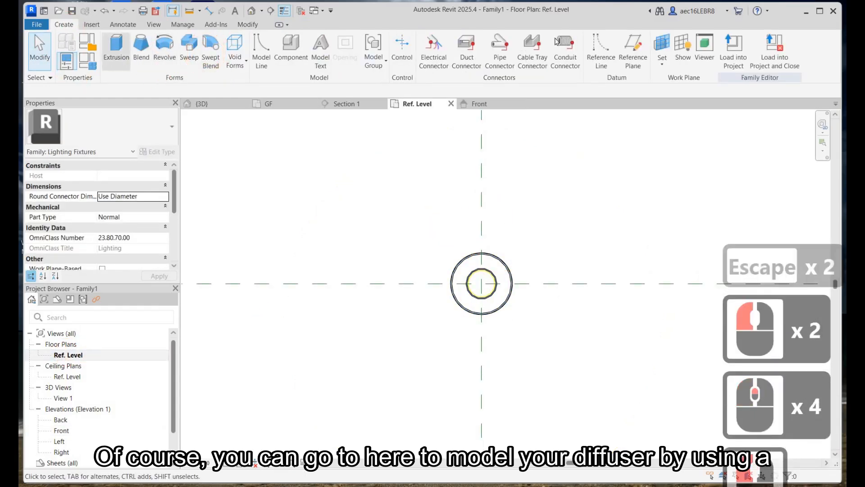
pyautogui.click(118, 51)
pyautogui.click(481, 284)
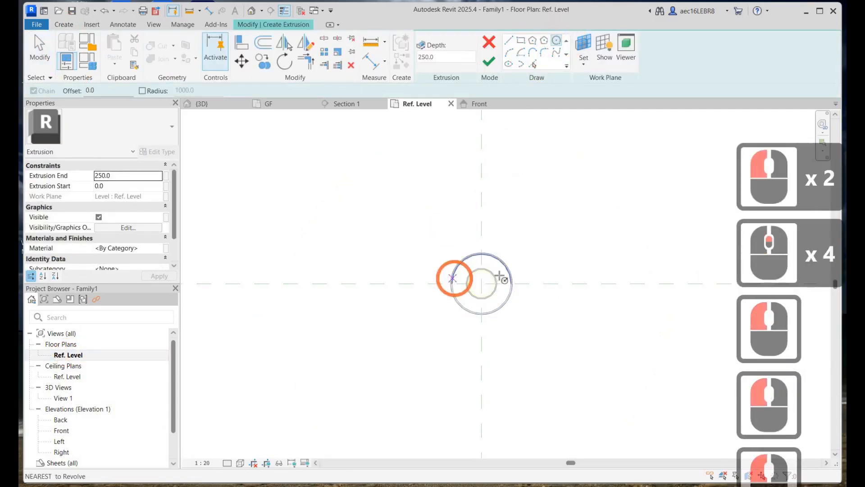
pyautogui.scroll(8, 498, 276)
pyautogui.click(516, 233)
pyautogui.click(489, 62)
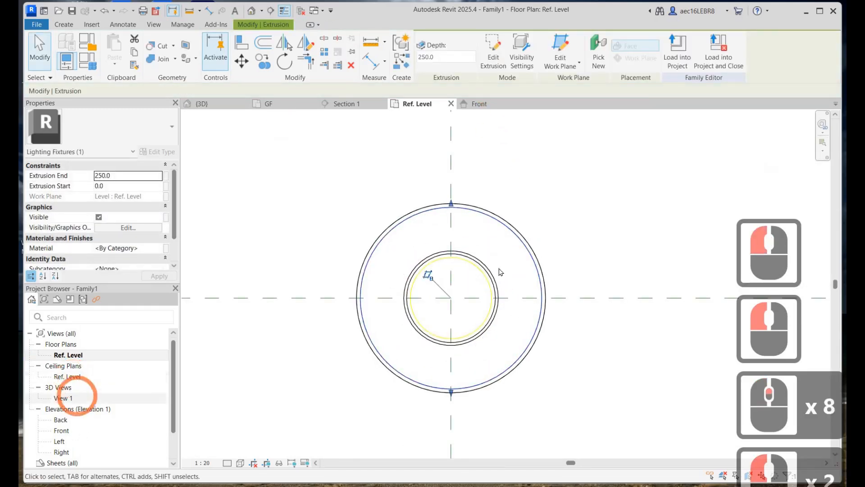
# Step: In the Front elevation, stretch the diffuser extrusion up to the light source level, starting at 1500 and ending at about 1575 mm
pyautogui.doubleClick(62, 431)
pyautogui.scroll(-15, 441, 311)
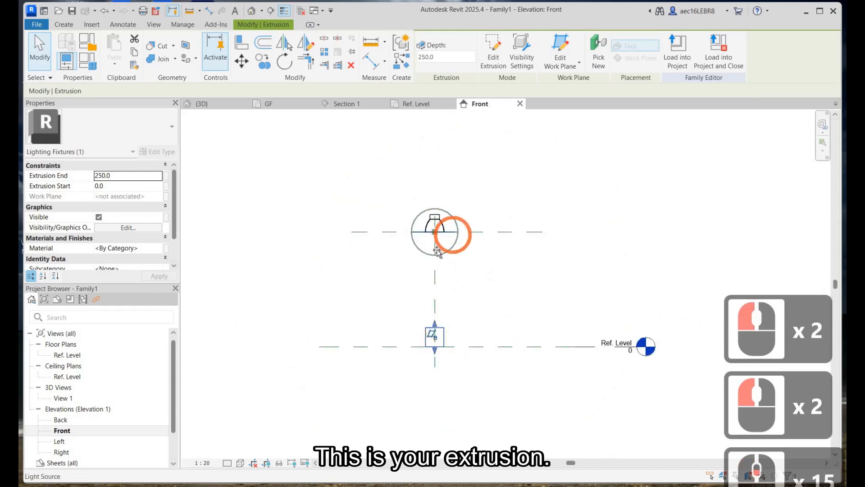
pyautogui.moveTo(435, 323); pyautogui.dragTo(444, 236)
pyautogui.moveTo(435, 350); pyautogui.dragTo(440, 234)
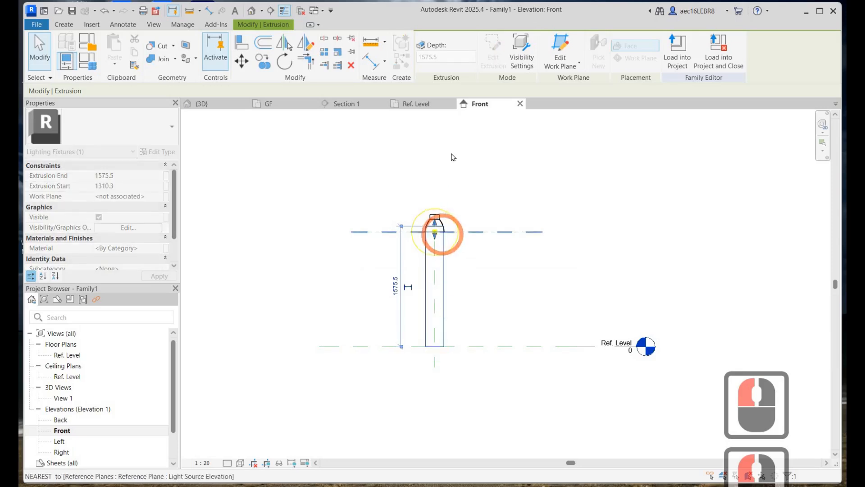
pyautogui.scroll(15, 439, 232)
pyautogui.scroll(5, 466, 180)
pyautogui.scroll(-4, 469, 221)
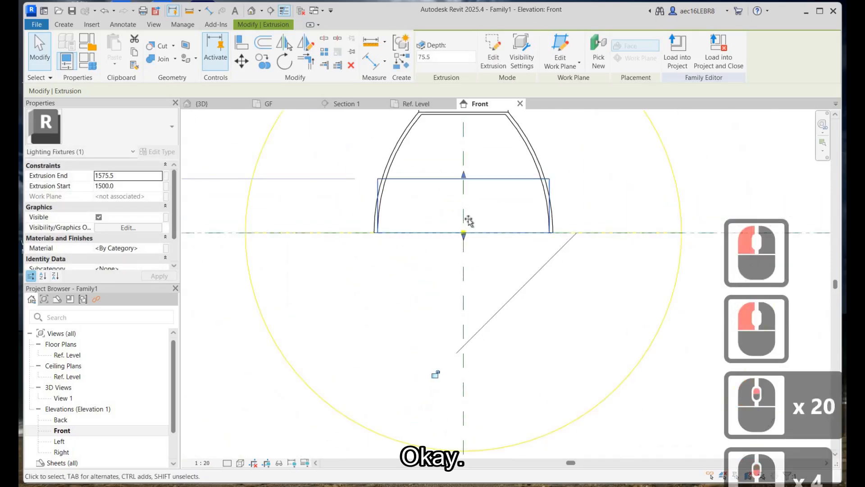
# Step: Thin the diffuser extrusion to about 9 mm, from 1506 to 1515 mm, just above the light source plane
pyautogui.moveTo(463, 175); pyautogui.dragTo(465, 234)
pyautogui.scroll(4, 461, 224)
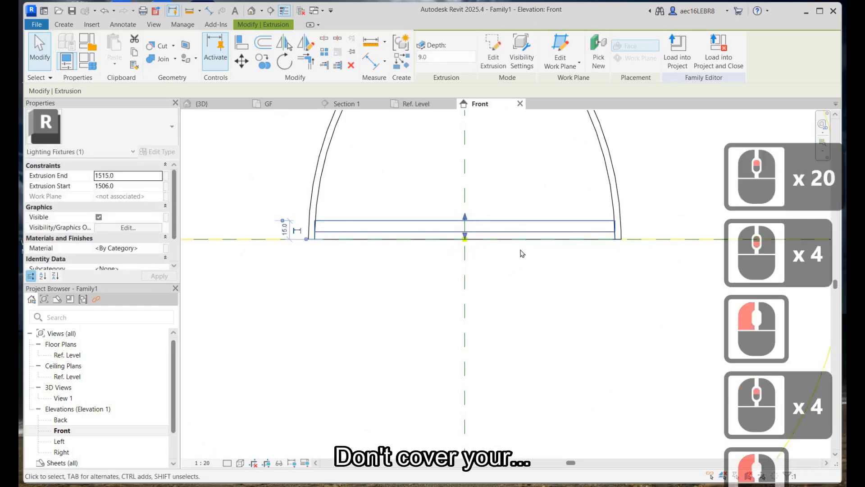
pyautogui.scroll(-4, 352, 226)
pyautogui.press('Escape')
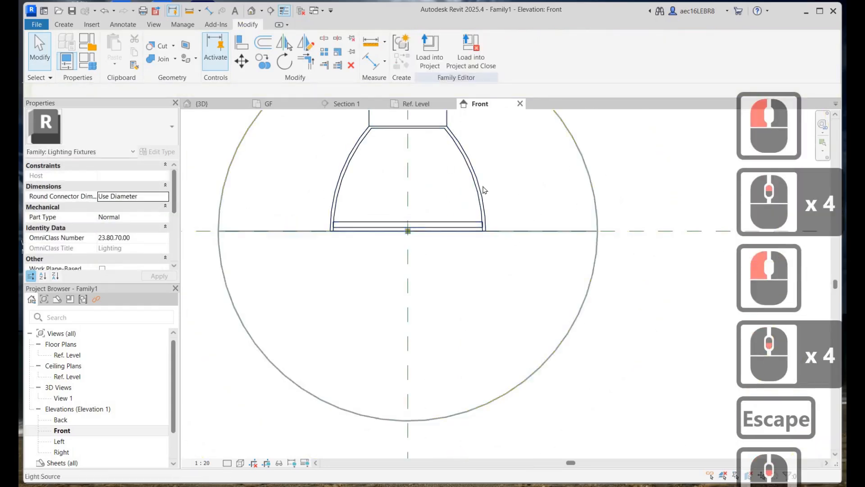
# Step: Set the light source definition to emit from a point with photometric web light distribution
pyautogui.click(518, 232)
pyautogui.scroll(-4, 473, 189)
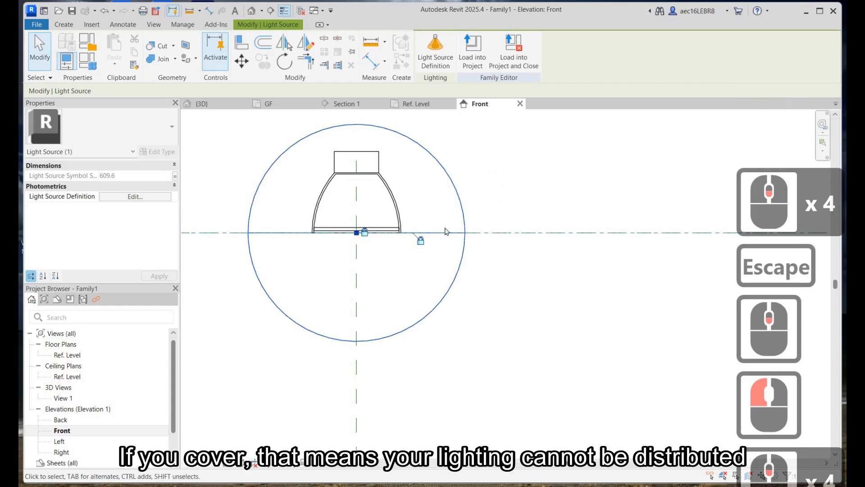
pyautogui.click(449, 167)
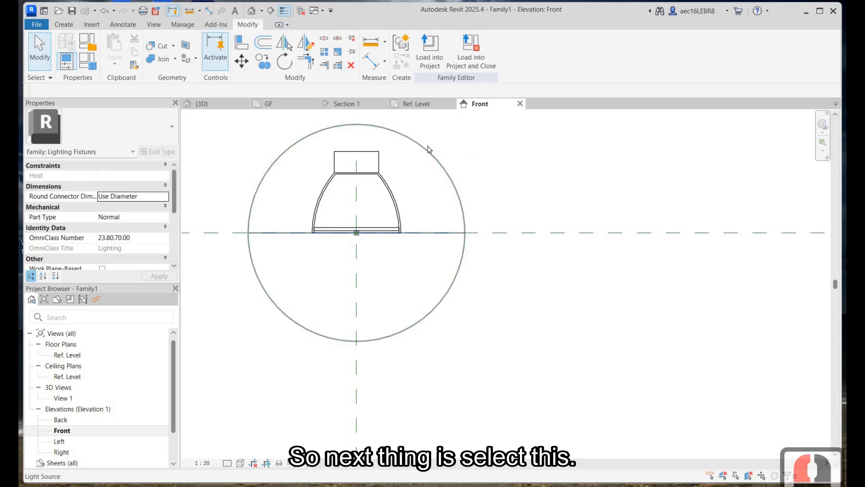
pyautogui.click(435, 47)
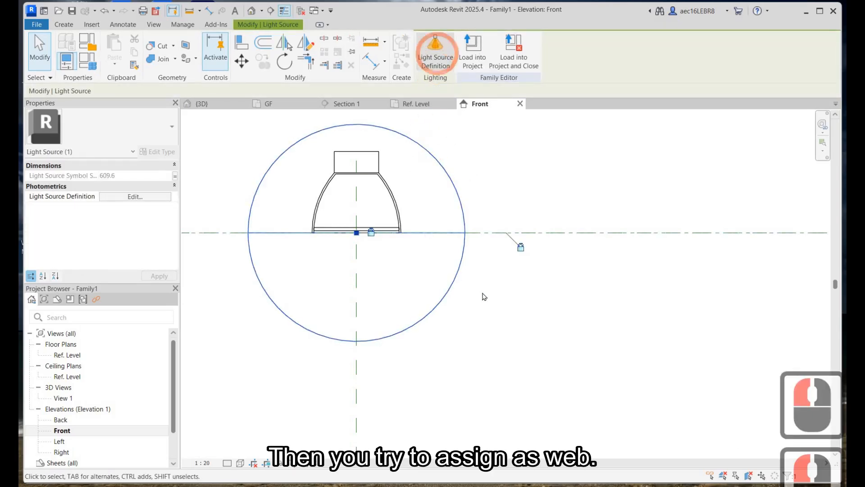
pyautogui.doubleClick(476, 291)
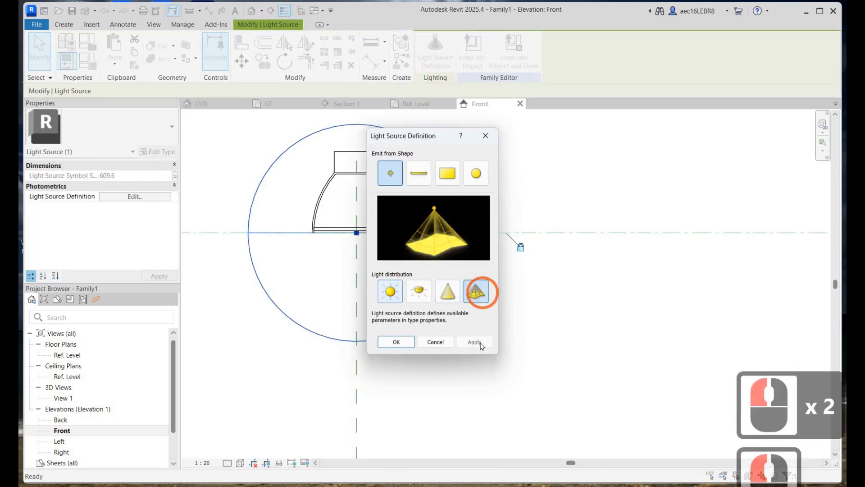
pyautogui.click(474, 342)
pyautogui.click(396, 342)
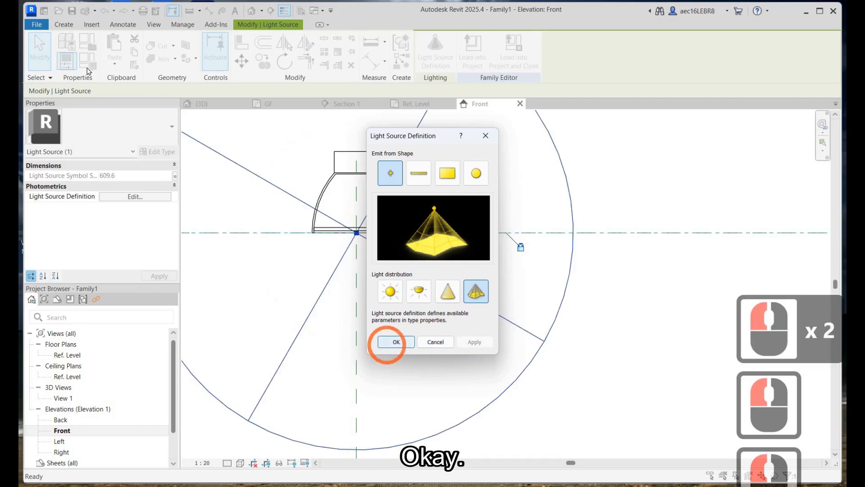
# Step: Load DLC10SWHZDLxxK-1(1).ies from Downloads as the family's photometric web file and apply it to the light source
pyautogui.click(54, 58)
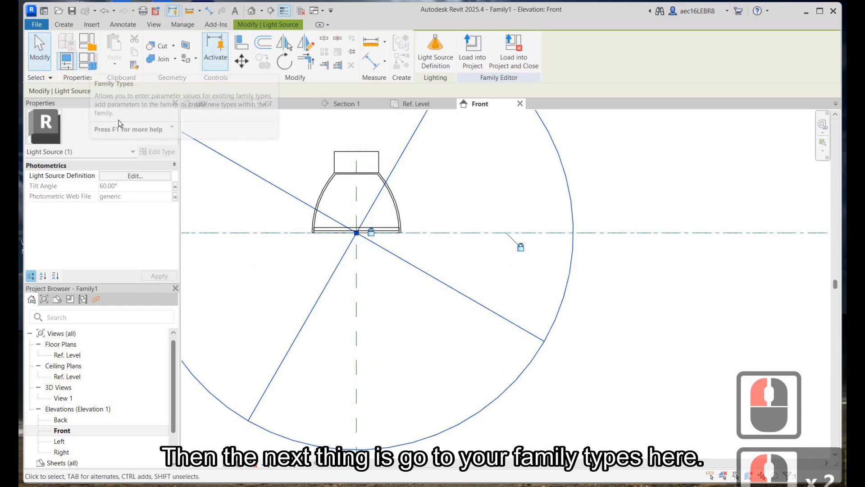
pyautogui.click(88, 62)
pyautogui.scroll(-3, 304, 224)
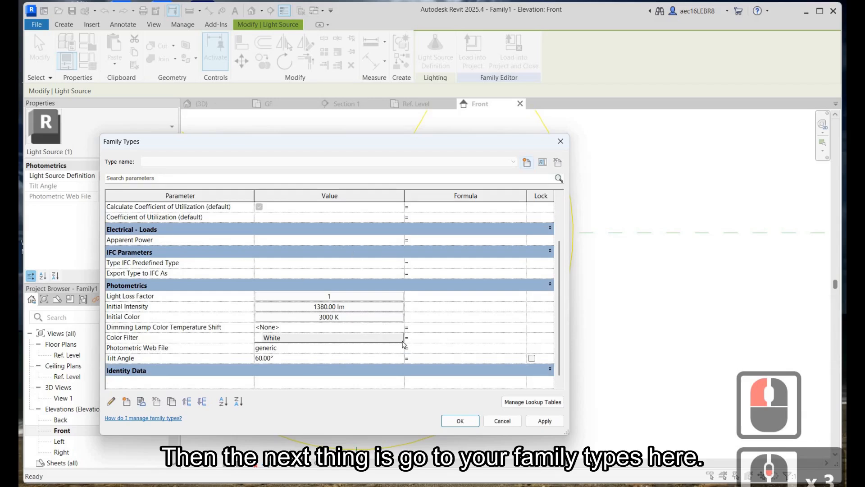
pyautogui.scroll(-3, 385, 355)
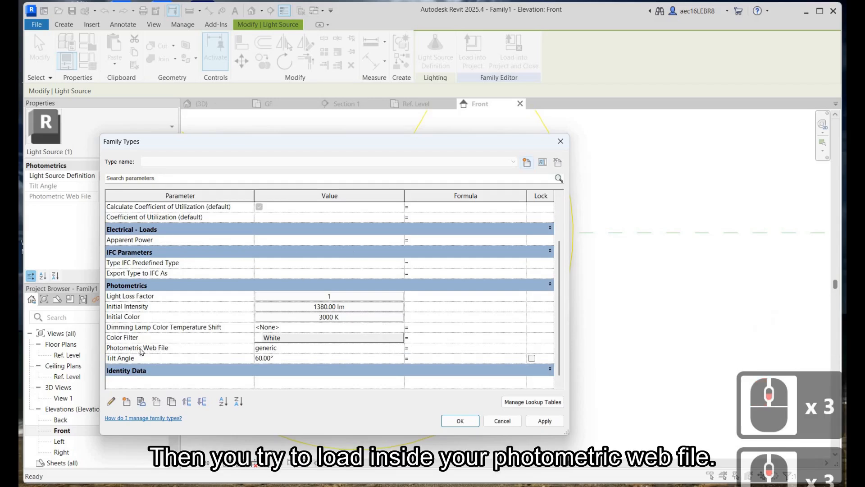
pyautogui.click(400, 348)
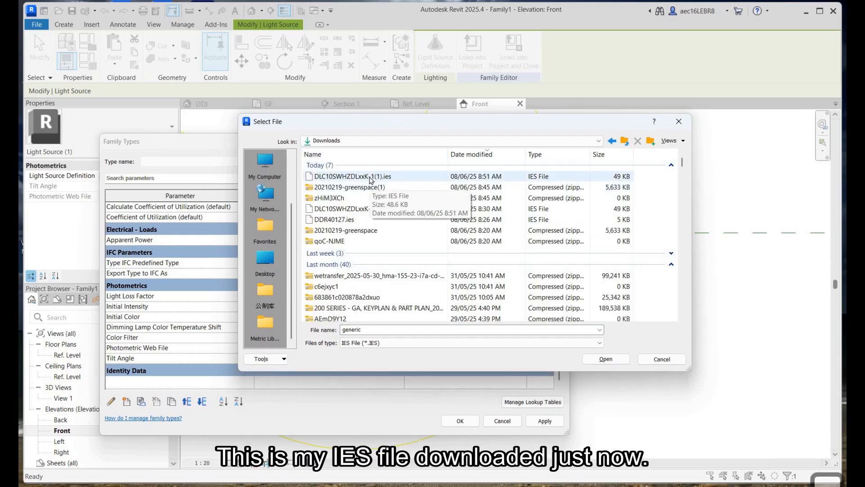
pyautogui.click(356, 177)
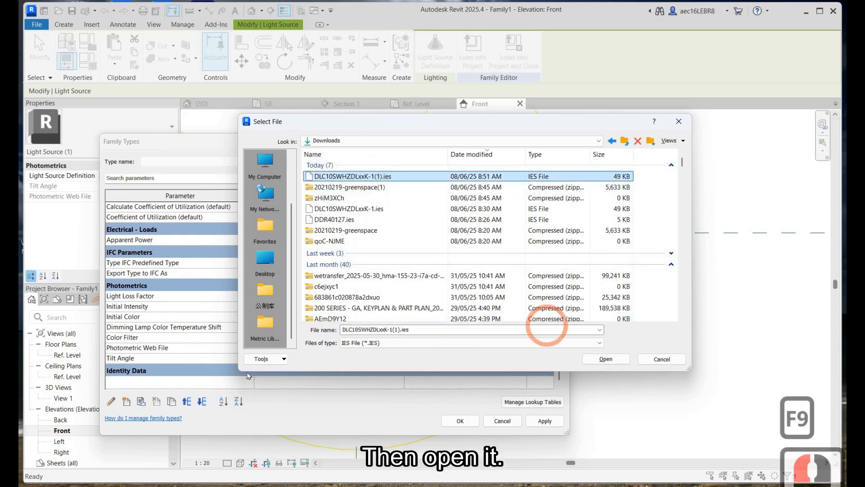
pyautogui.click(594, 359)
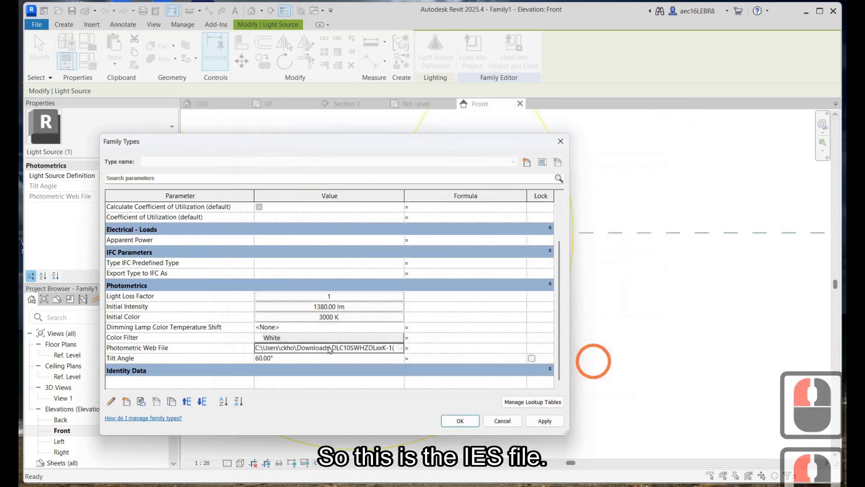
pyautogui.click(476, 426)
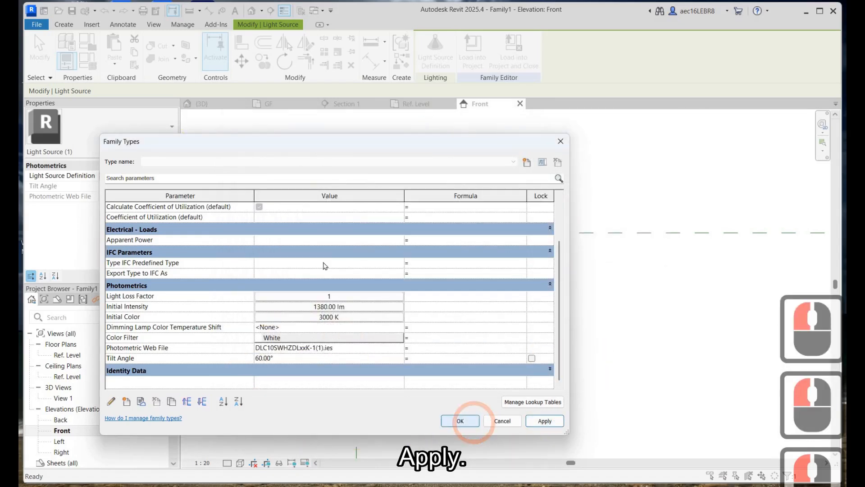
pyautogui.click(473, 422)
pyautogui.click(334, 270)
pyautogui.keyDown('shift'); pyautogui.moveTo(579, 301); pyautogui.dragTo(688, 279, button='middle'); pyautogui.keyUp('shift')
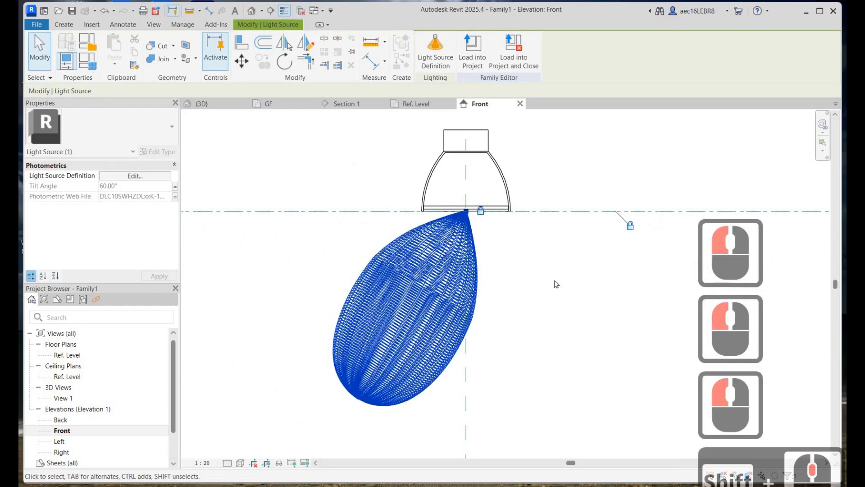
# Step: Set the light source's Tilt Angle to 90° in the family types so the beam points straight down
pyautogui.click(85, 63)
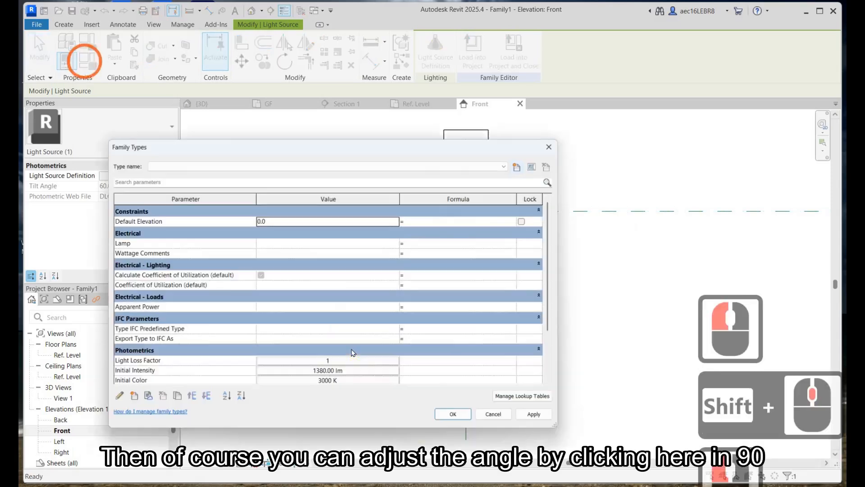
pyautogui.scroll(-4, 350, 348)
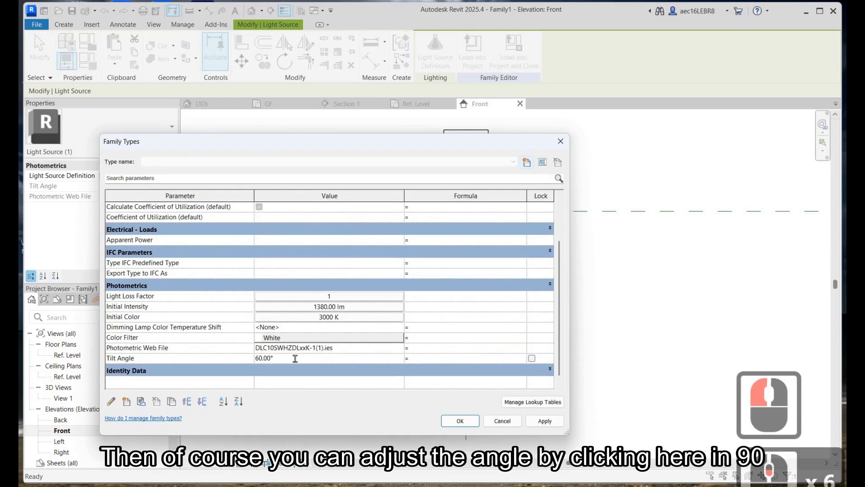
pyautogui.click(295, 358)
pyautogui.write('90')
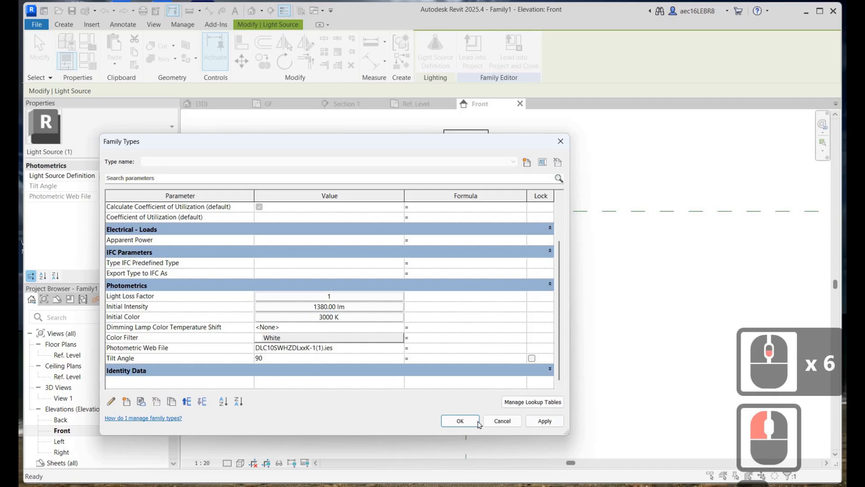
pyautogui.click(528, 422)
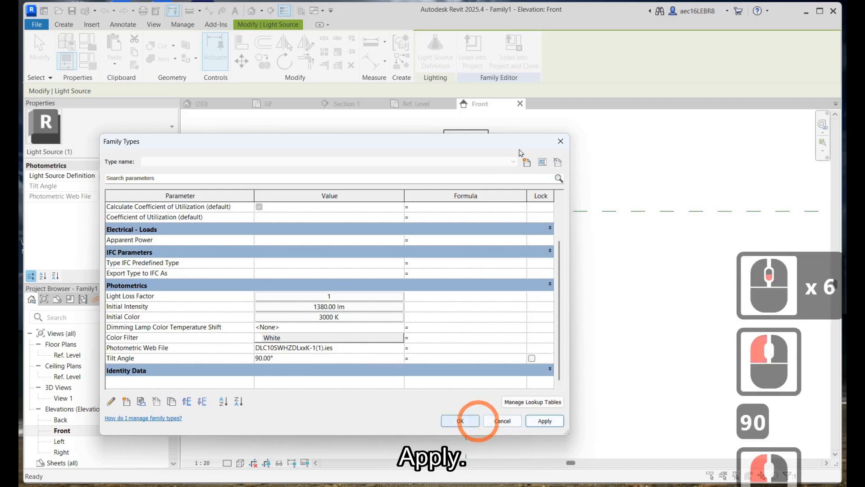
pyautogui.press('Escape')
pyautogui.scroll(-4, 480, 265)
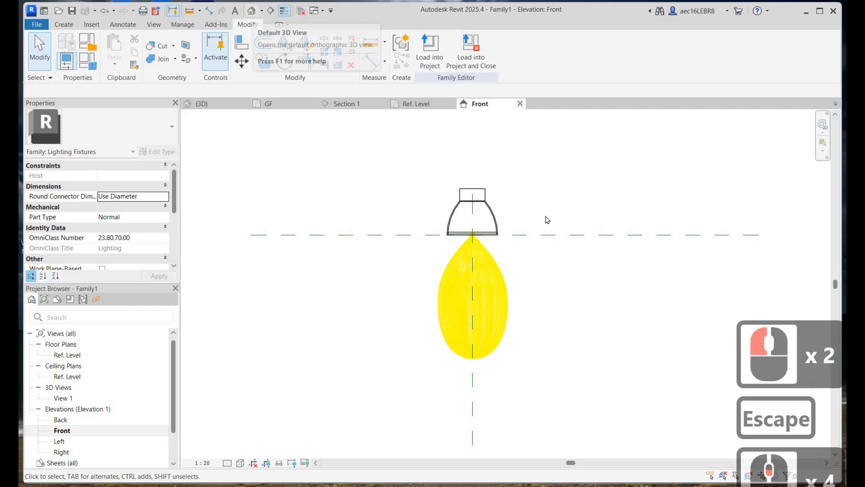
# Step: View the fixture in the default 3D view, and load the family into the project and close it, agreeing to save changes
pyautogui.click(251, 10)
pyautogui.keyDown('shift'); pyautogui.moveTo(553, 228); pyautogui.dragTo(564, 137, button='middle'); pyautogui.keyUp('shift')
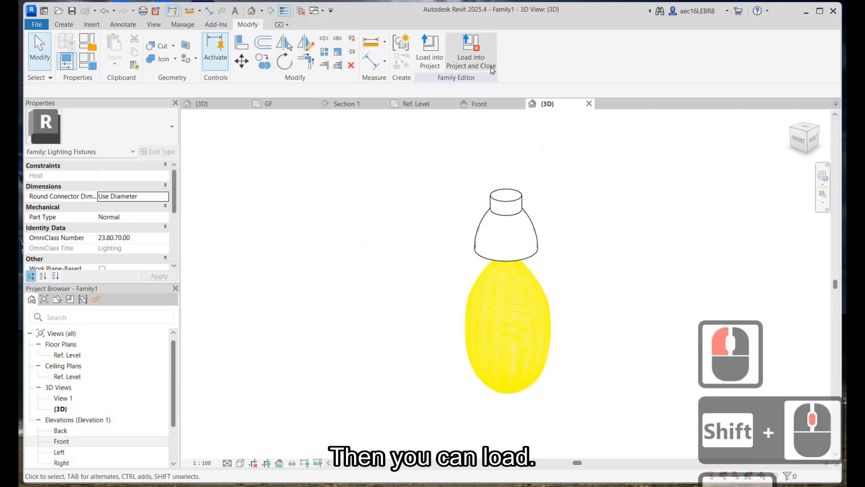
pyautogui.click(490, 66)
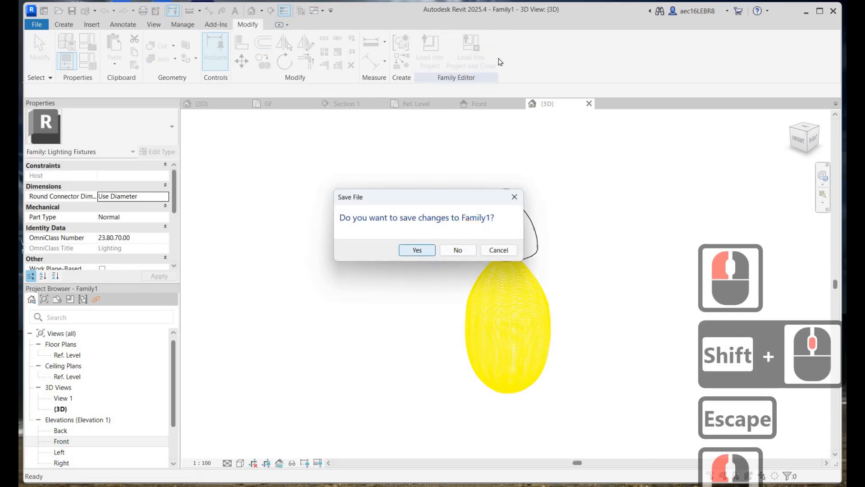
pyautogui.click(417, 250)
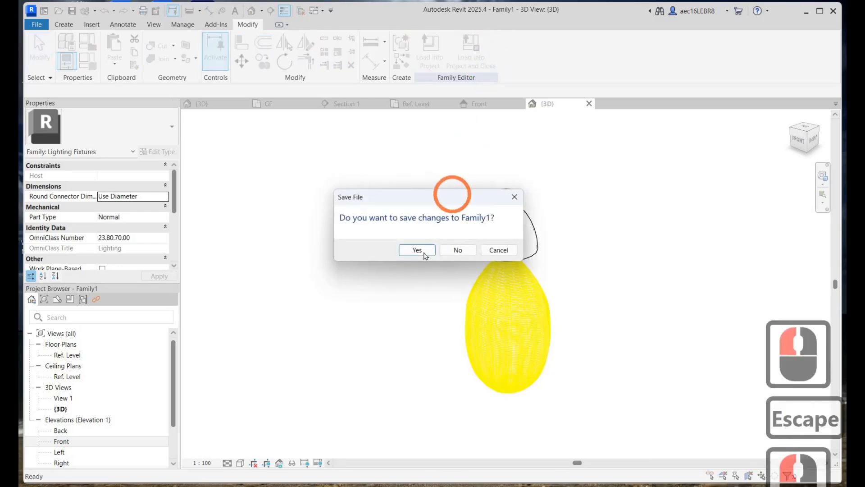
pyautogui.click(420, 250)
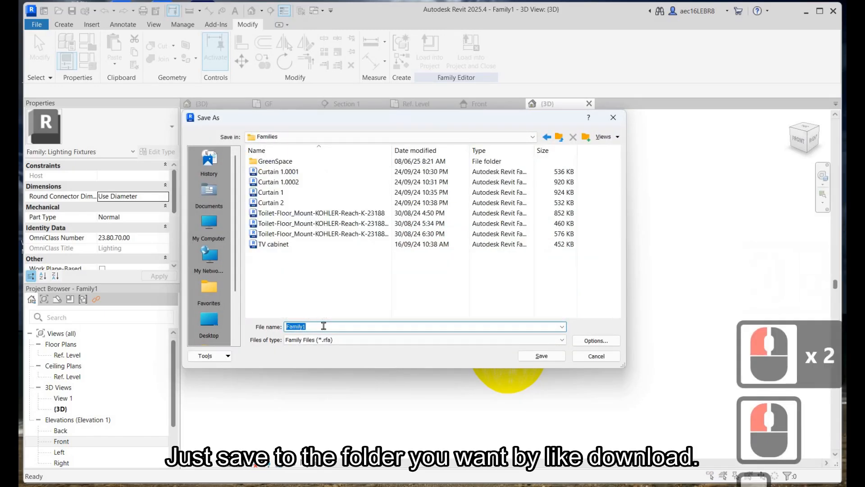
# Step: Save the family in the Families folder as "Downlight TCP (10 inches)"
pyautogui.write('D')
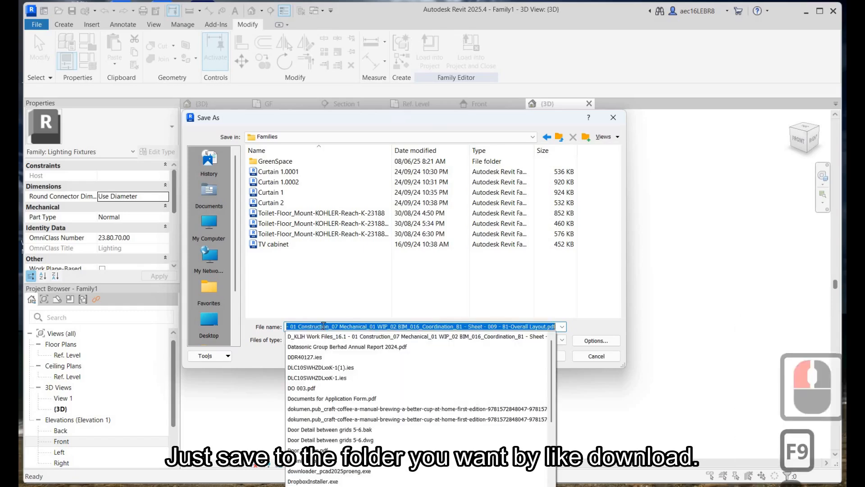
pyautogui.write('ownlight Y')
pyautogui.press('BackSpace')
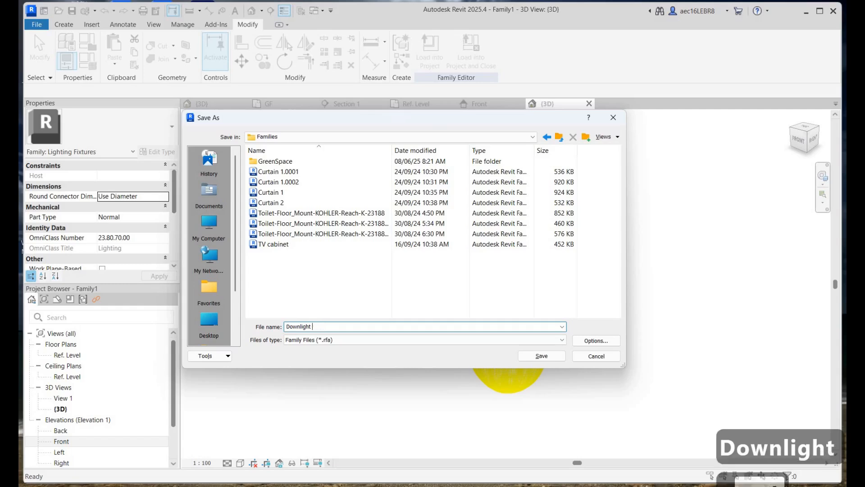
pyautogui.write('TCP')
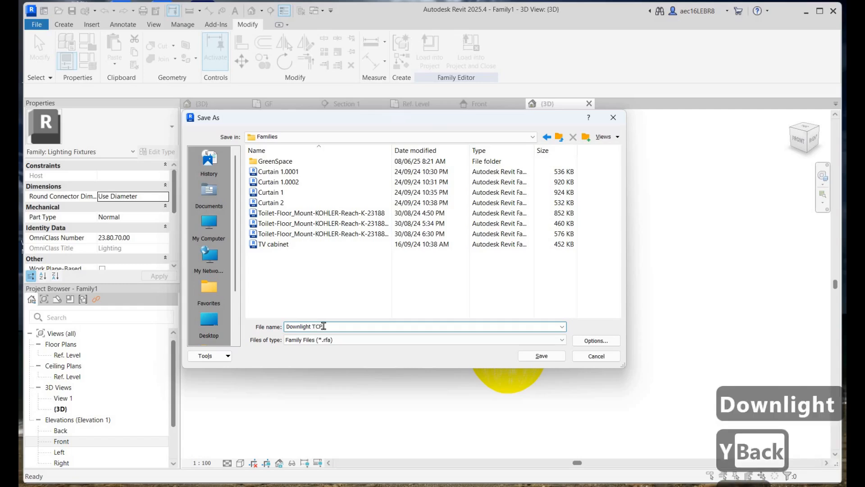
pyautogui.write(' 1')
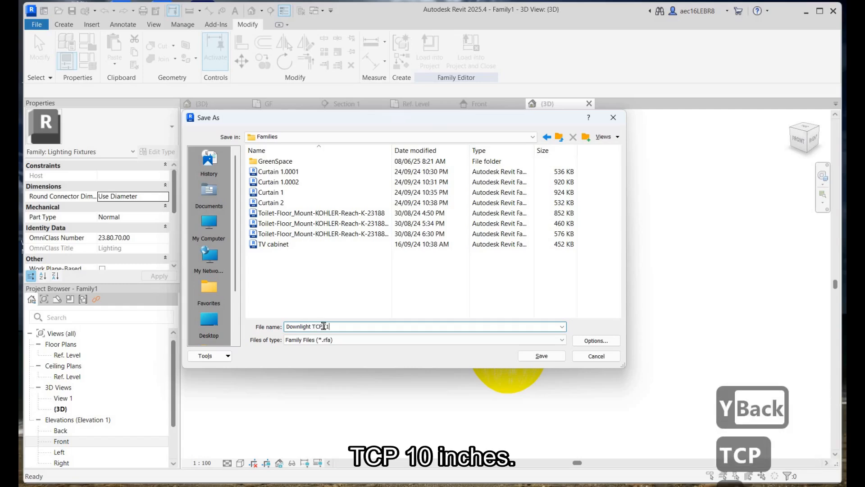
pyautogui.write('0 iu nches')
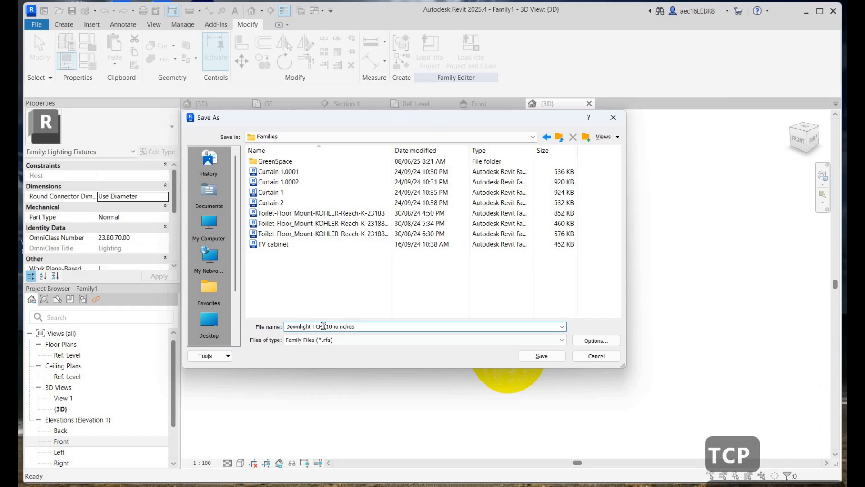
pyautogui.press('BackSpace')
pyautogui.press('BackSpace')
pyautogui.press('BackSpace')
pyautogui.press('BackSpace')
pyautogui.press('BackSpace')
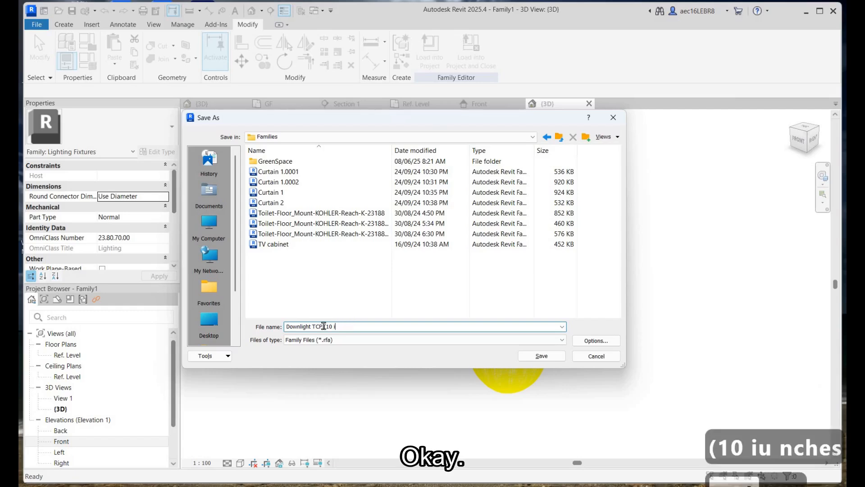
pyautogui.write('hes)')
pyautogui.click(542, 356)
pyautogui.click(543, 356)
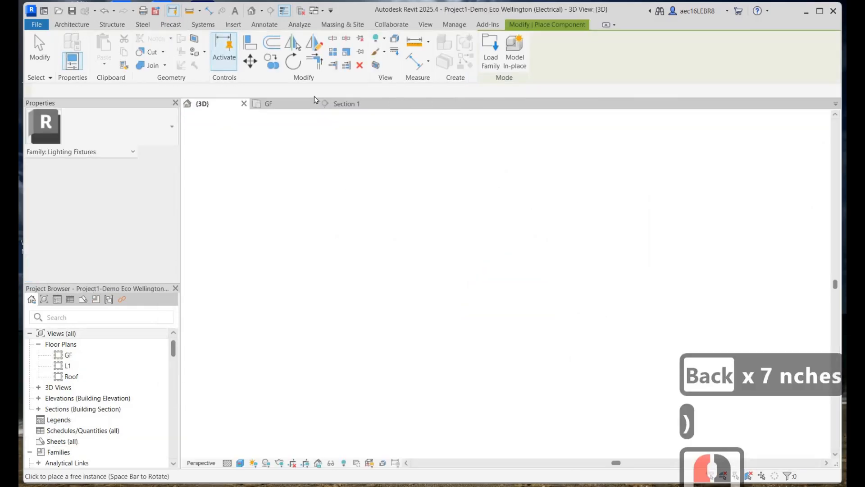
# Step: Place one Downlight TCP (10 inches) in the GF floor plan, aligned between the two existing downlights
pyautogui.click(286, 105)
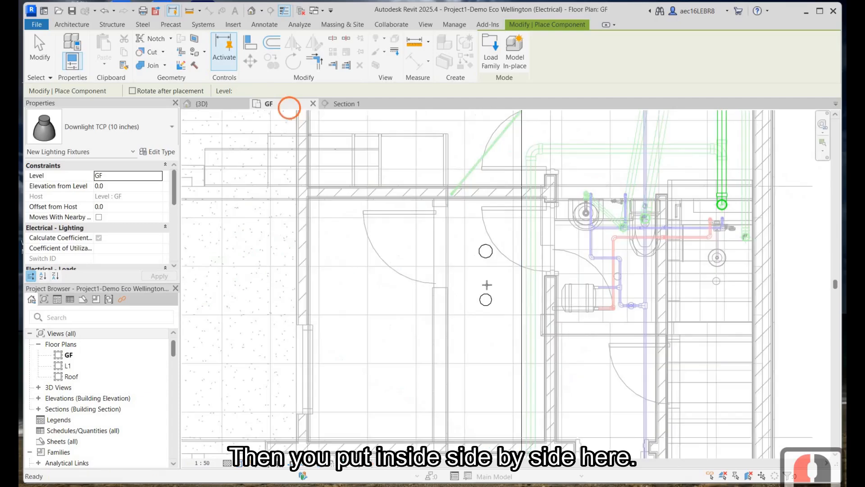
pyautogui.scroll(4, 488, 274)
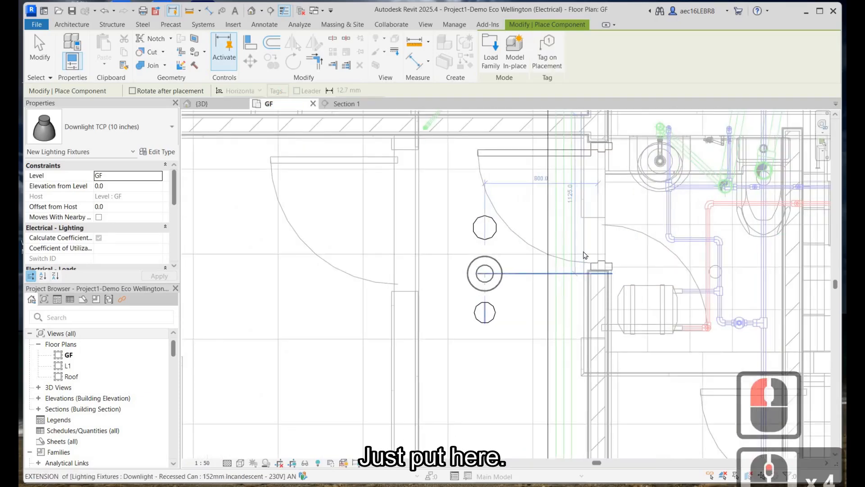
pyautogui.click(487, 273)
pyautogui.press('Escape')
pyautogui.press('Escape')
pyautogui.press('Escape')
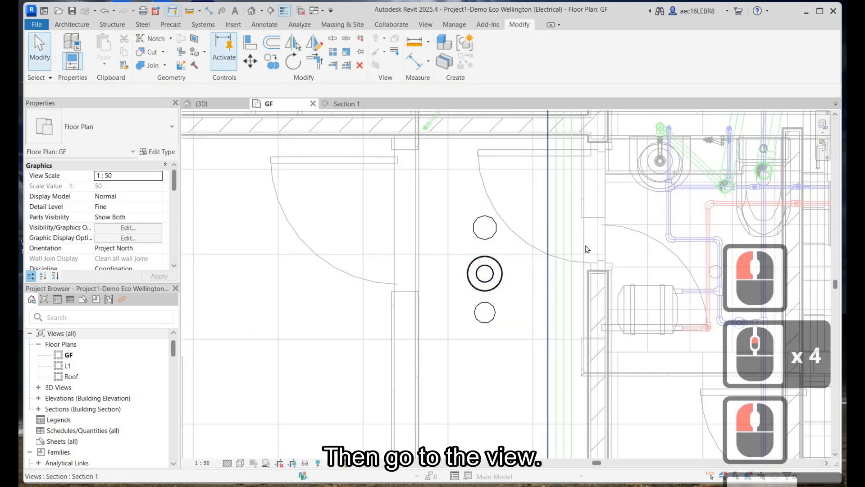
# Step: Open Section 1 from the GF plan and move the new TCP downlight up to the ceiling underside, beside the two existing downlights
pyautogui.click(549, 231)
pyautogui.rightClick(549, 239)
pyautogui.click(586, 243)
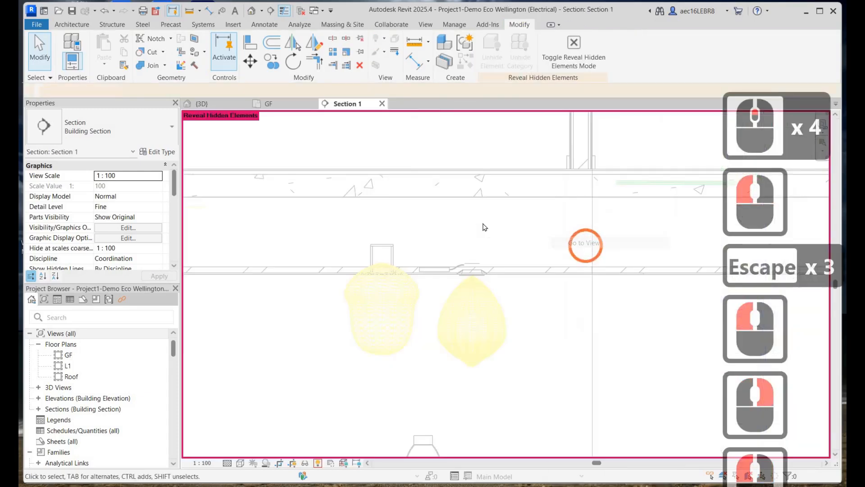
pyautogui.scroll(-3, 360, 239)
pyautogui.click(482, 349)
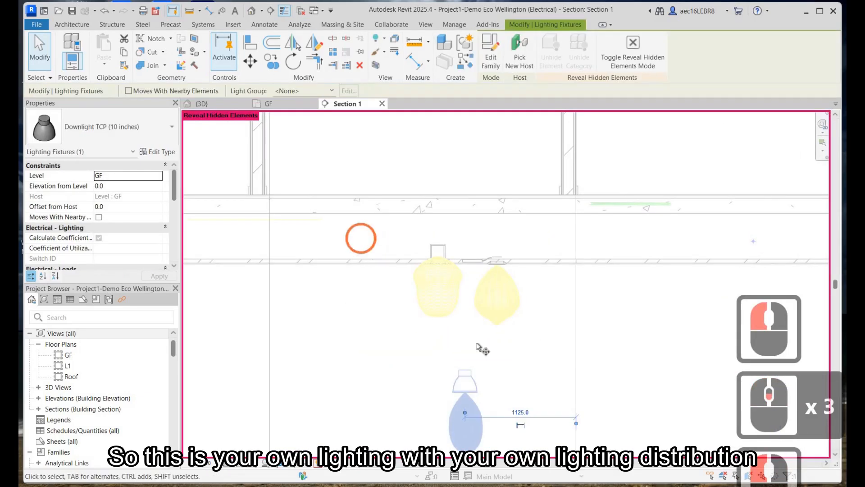
pyautogui.click(469, 344)
pyautogui.scroll(9, 481, 383)
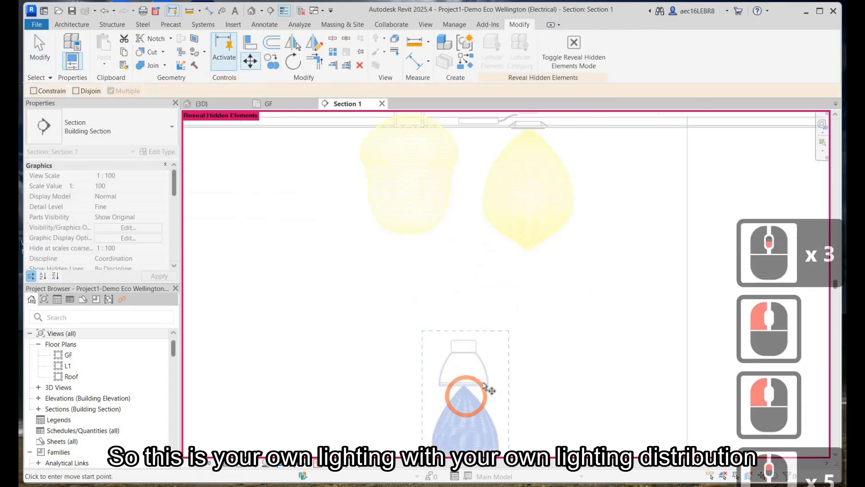
pyautogui.click(482, 384)
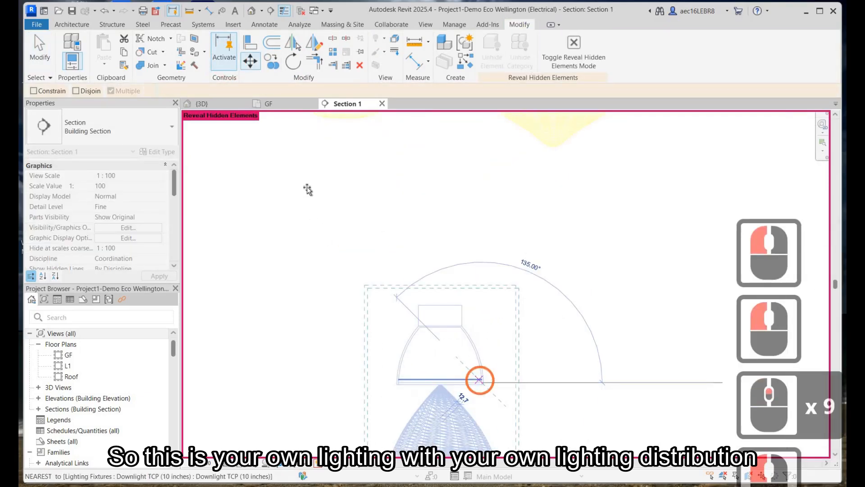
pyautogui.scroll(-6, 306, 187)
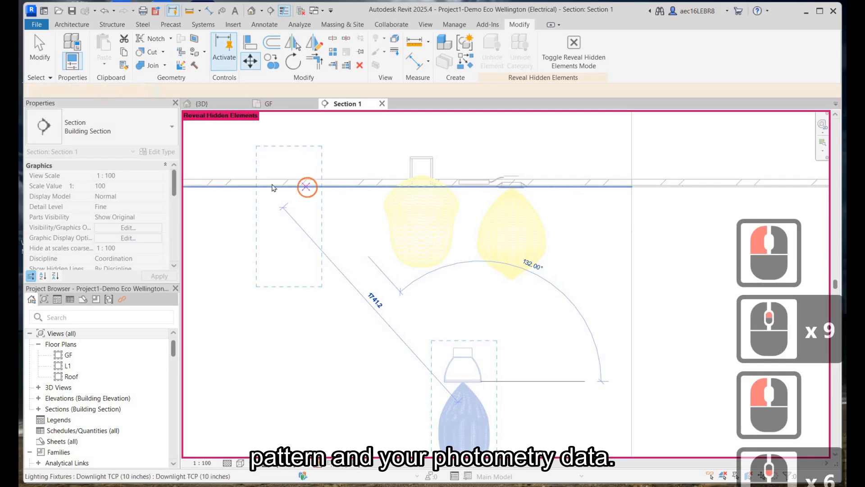
pyautogui.click(272, 188)
pyautogui.press('Escape')
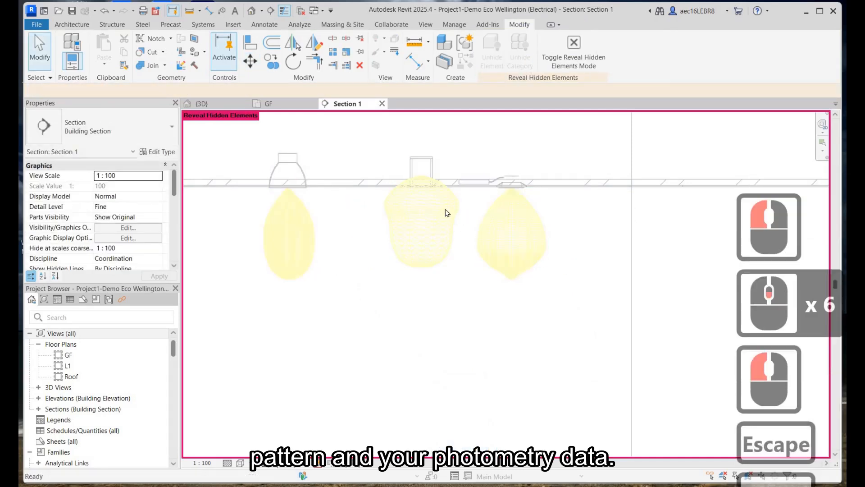
pyautogui.press('Escape')
pyautogui.scroll(-3, 559, 219)
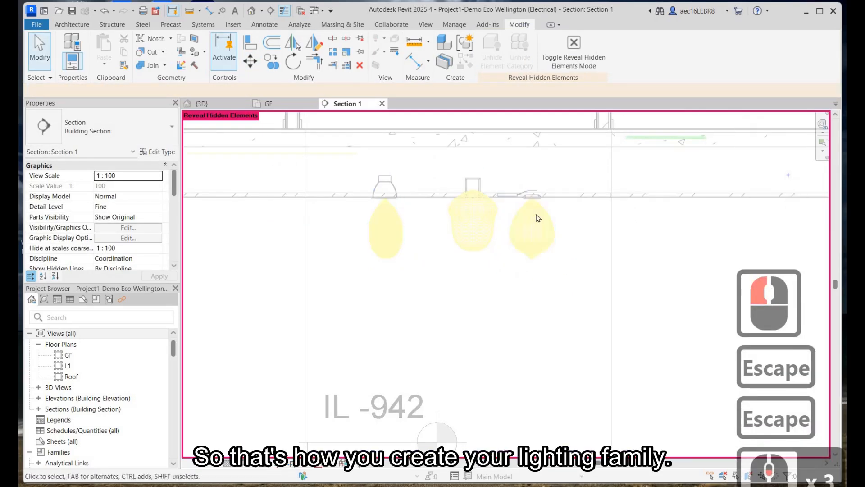
pyautogui.scroll(-3, 538, 218)
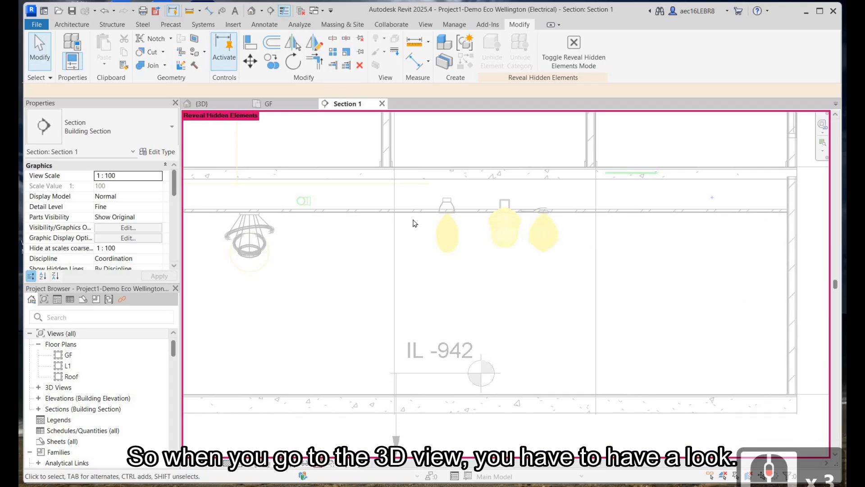
# Step: Select the three downlights in Section 1 and isolate them in the 3D view with a selection box
pyautogui.press('Escape')
pyautogui.click(504, 225)
pyautogui.moveTo(200, 150); pyautogui.dragTo(622, 318)
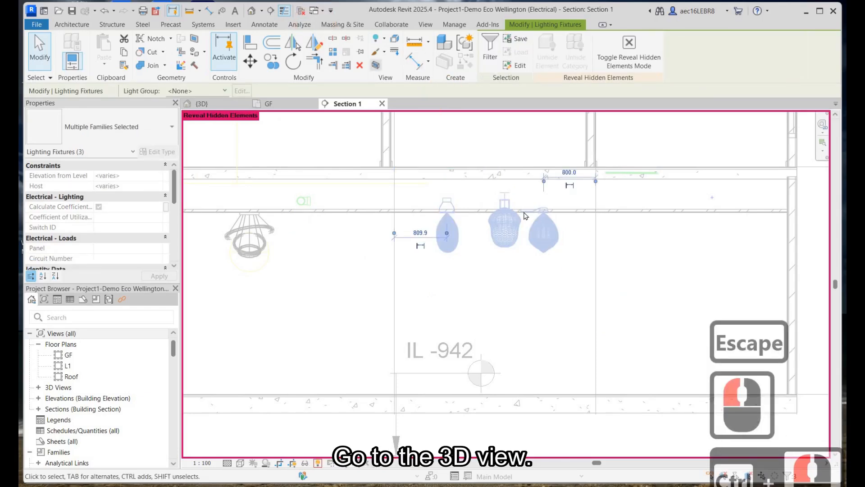
pyautogui.click(376, 66)
pyautogui.press('Escape')
pyautogui.scroll(-5, 522, 275)
pyautogui.scroll(20, 424, 226)
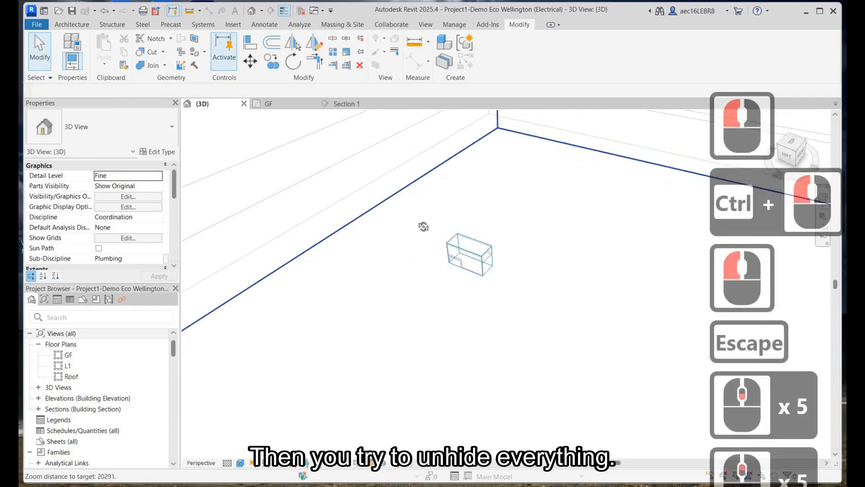
pyautogui.keyDown('shift'); pyautogui.moveTo(468, 274); pyautogui.dragTo(429, 218, button='middle'); pyautogui.keyUp('shift')
pyautogui.scroll(2, 428, 218)
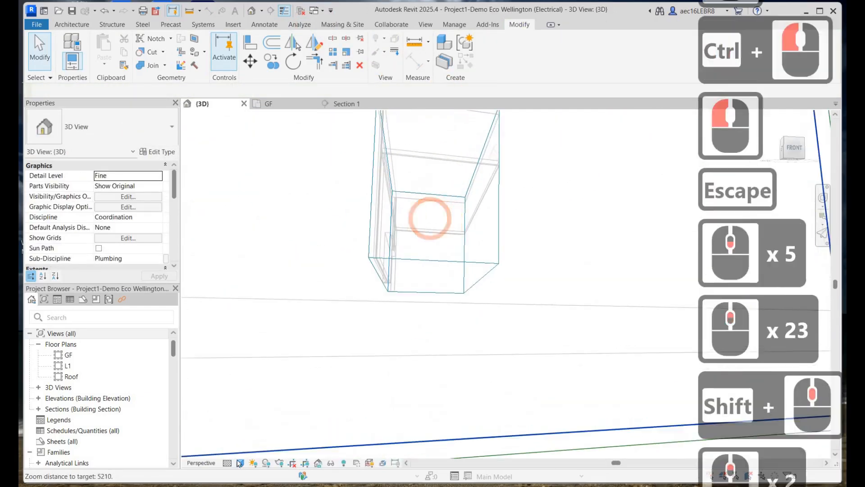
# Step: Reveal hidden elements in the 3D view to inspect the hidden downlights and their photometric webs
pyautogui.click(240, 463)
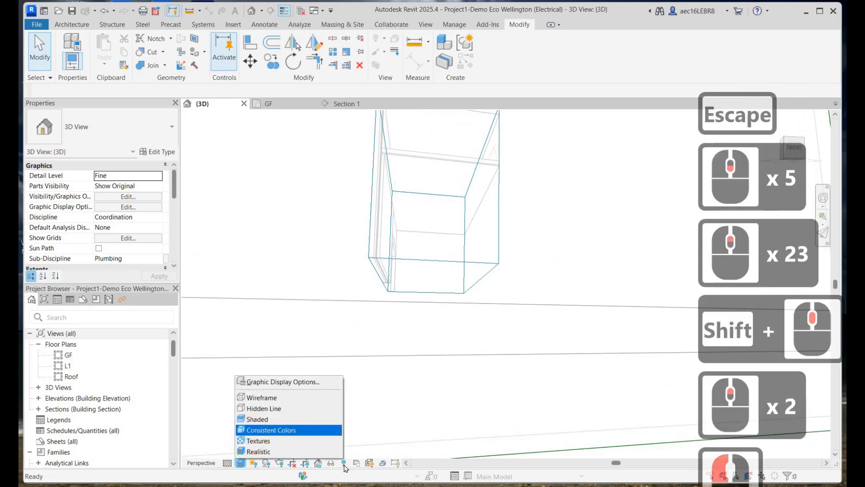
pyautogui.click(343, 463)
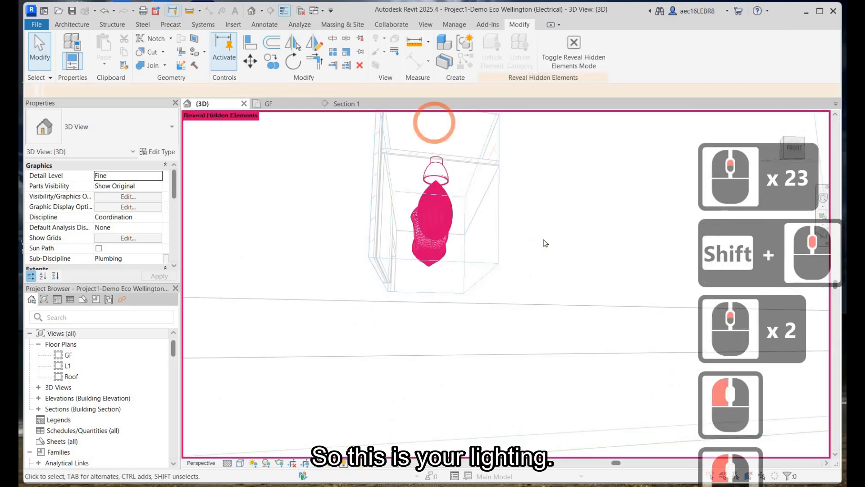
pyautogui.press('Escape')
pyautogui.press('Escape')
pyautogui.keyDown('shift'); pyautogui.moveTo(532, 269); pyautogui.dragTo(533, 239, button='middle'); pyautogui.keyUp('shift')
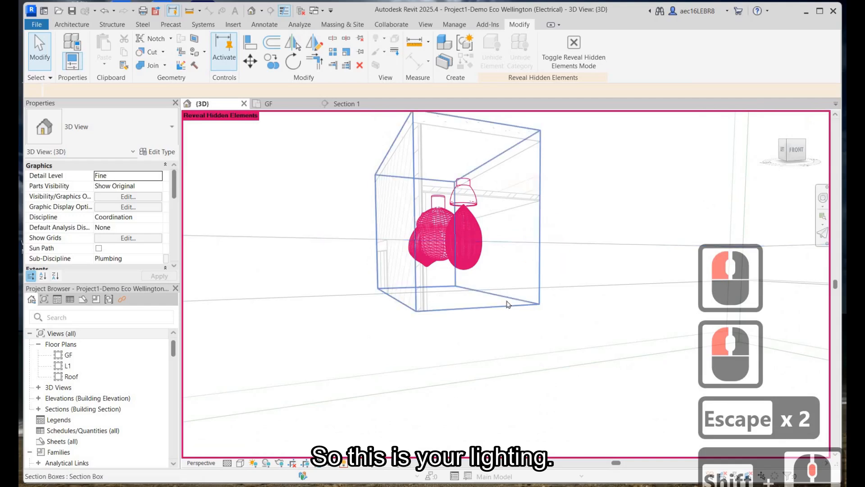
# Step: Enlarge the section box downward and to both sides around the downlights, and turn off Reveal Hidden Elements
pyautogui.click(500, 293)
pyautogui.moveTo(441, 296); pyautogui.dragTo(441, 392)
pyautogui.moveTo(488, 277); pyautogui.dragTo(555, 283)
pyautogui.moveTo(390, 278); pyautogui.dragTo(346, 280)
pyautogui.keyDown('shift'); pyautogui.moveTo(554, 262); pyautogui.dragTo(462, 296, button='middle'); pyautogui.keyUp('shift')
pyautogui.press('Escape')
pyautogui.click(344, 463)
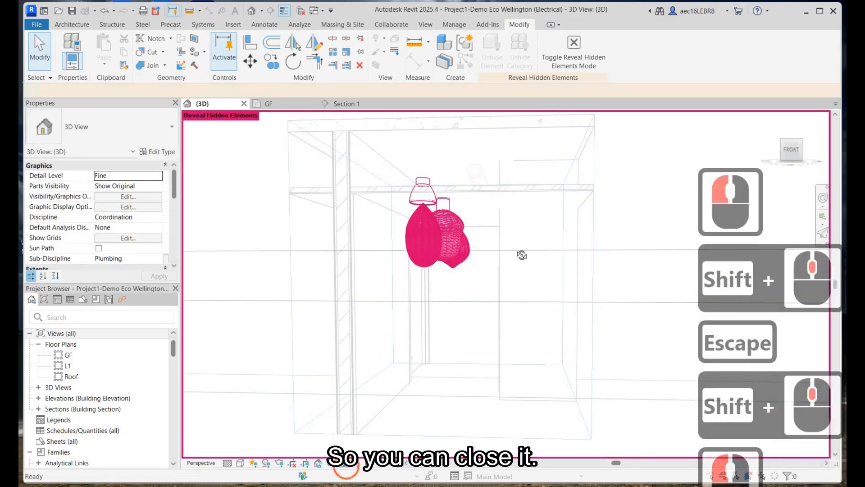
pyautogui.keyDown('shift'); pyautogui.moveTo(512, 259); pyautogui.dragTo(518, 247, button='middle'); pyautogui.keyUp('shift')
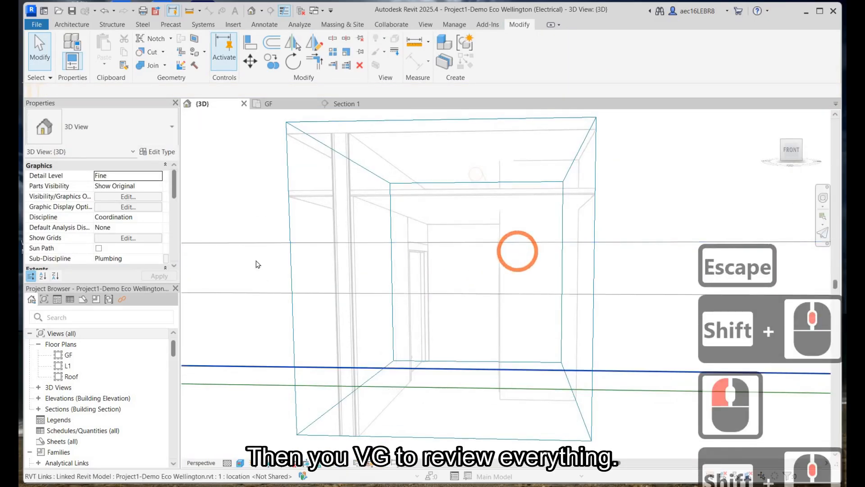
# Step: Make all model categories visible in the 3D view's Visibility/Graphic Overrides and apply the change
pyautogui.press('v')
pyautogui.press('g')
pyautogui.click(252, 326)
pyautogui.press('space')
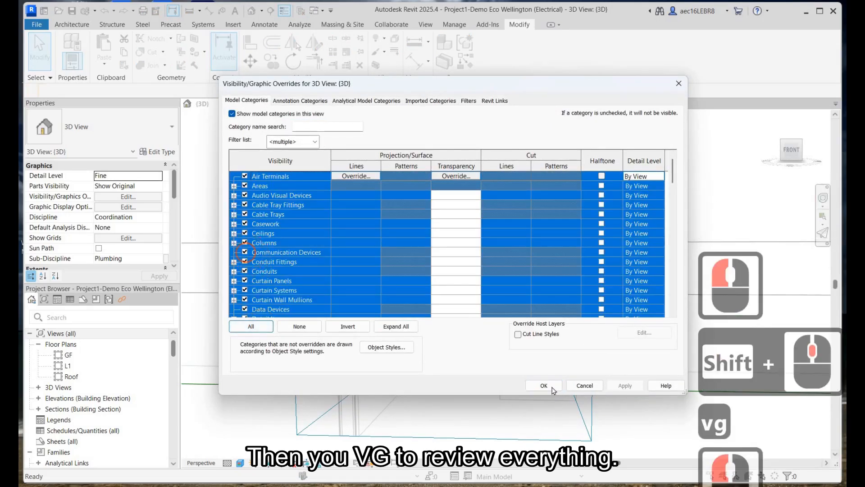
pyautogui.click(626, 384)
pyautogui.click(550, 386)
pyautogui.press('Escape')
pyautogui.keyDown('shift'); pyautogui.moveTo(454, 305); pyautogui.dragTo(480, 144, button='middle'); pyautogui.keyUp('shift')
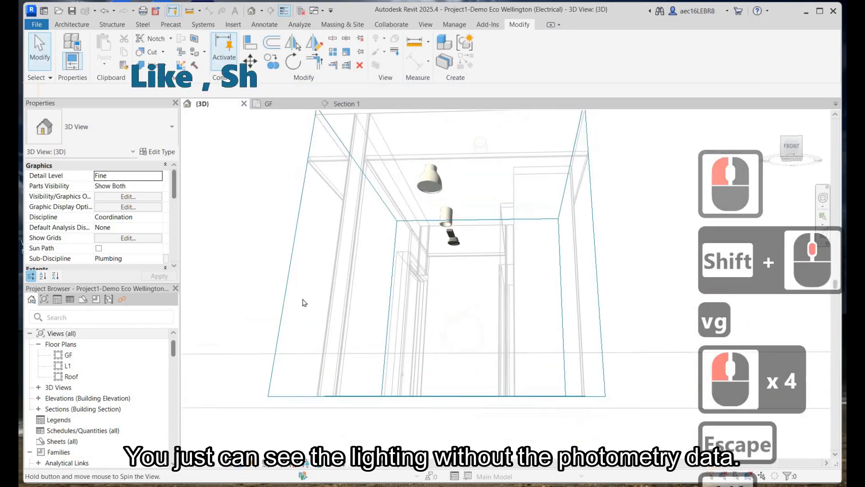
# Step: Reveal hidden elements again and examine the photometric webs below the three downlights
pyautogui.click(344, 463)
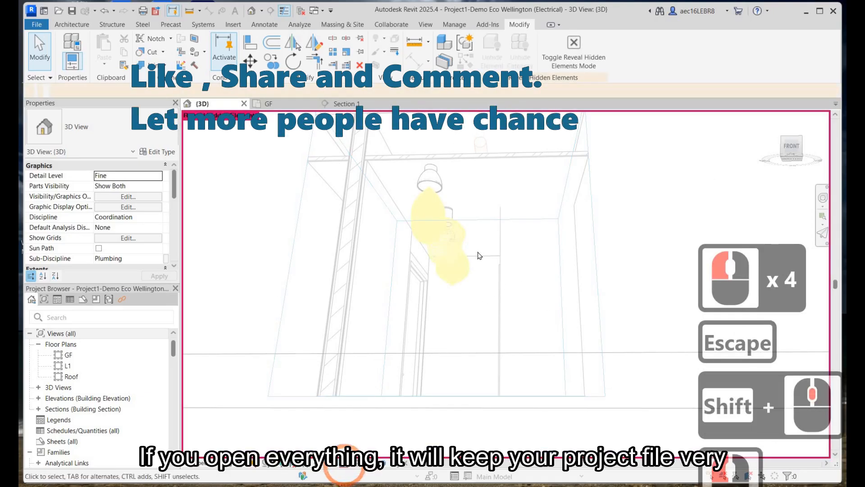
pyautogui.keyDown('shift'); pyautogui.moveTo(540, 281); pyautogui.dragTo(547, 288, button='middle'); pyautogui.keyUp('shift')
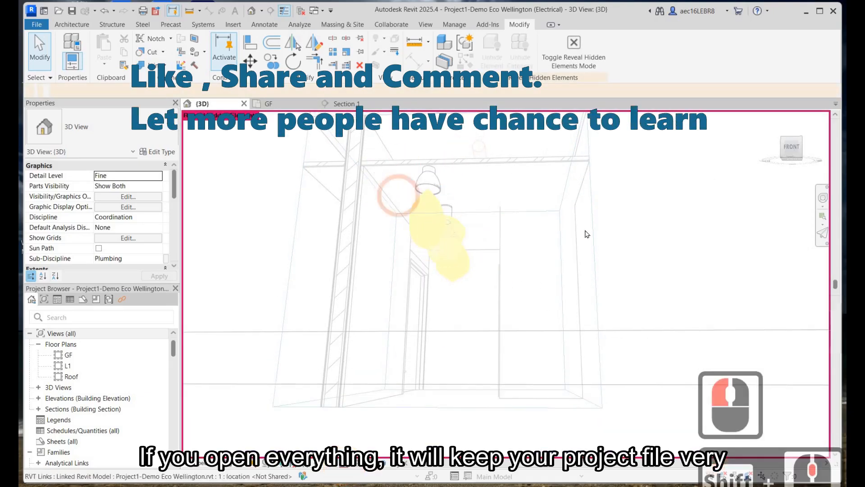
pyautogui.keyDown('shift'); pyautogui.moveTo(502, 266); pyautogui.dragTo(392, 234, button='middle'); pyautogui.keyUp('shift')
pyautogui.scroll(5, 519, 247)
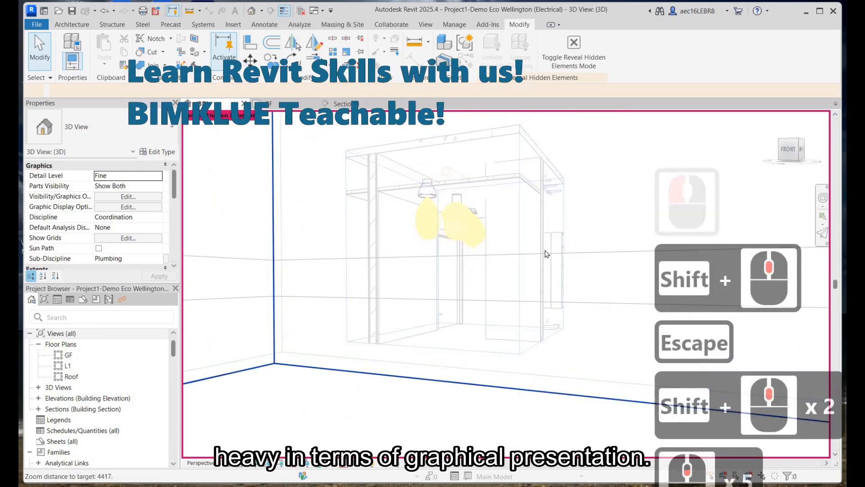
# Step: Extend the section box down past the floor slab and further to the side, and exit Reveal Hidden Elements mode
pyautogui.click(520, 249)
pyautogui.moveTo(469, 339); pyautogui.dragTo(484, 381)
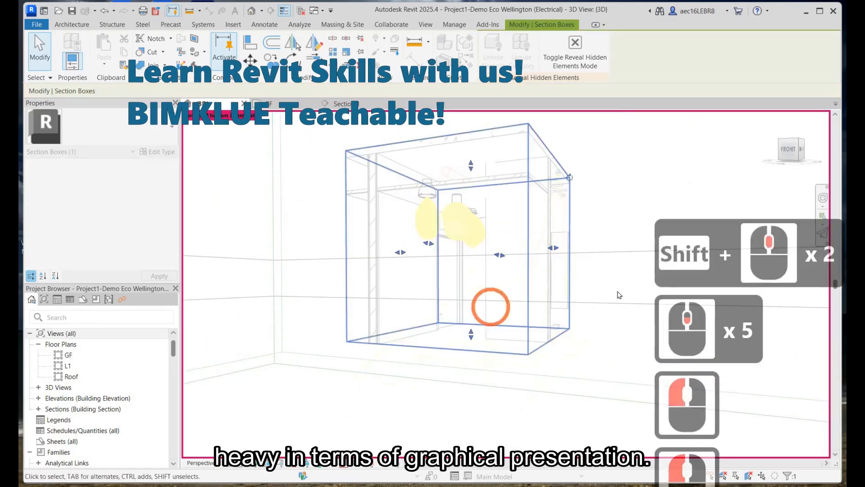
pyautogui.moveTo(549, 280); pyautogui.dragTo(570, 287)
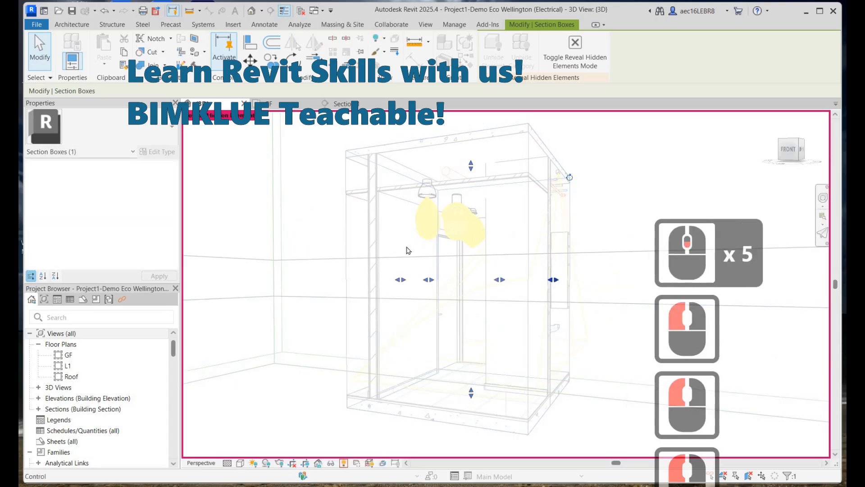
pyautogui.keyDown('shift'); pyautogui.moveTo(400, 282); pyautogui.dragTo(562, 275, button='middle'); pyautogui.keyUp('shift')
pyautogui.keyDown('shift'); pyautogui.moveTo(348, 276); pyautogui.dragTo(559, 204, button='middle'); pyautogui.keyUp('shift')
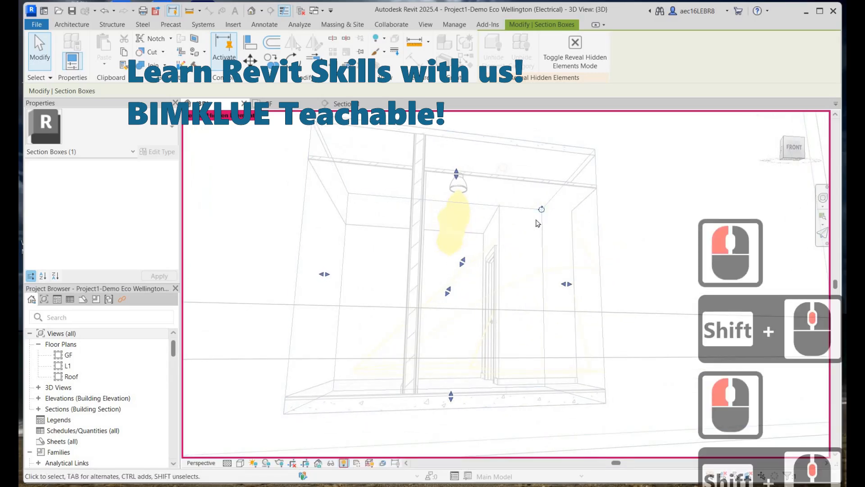
pyautogui.click(538, 223)
pyautogui.scroll(4, 517, 245)
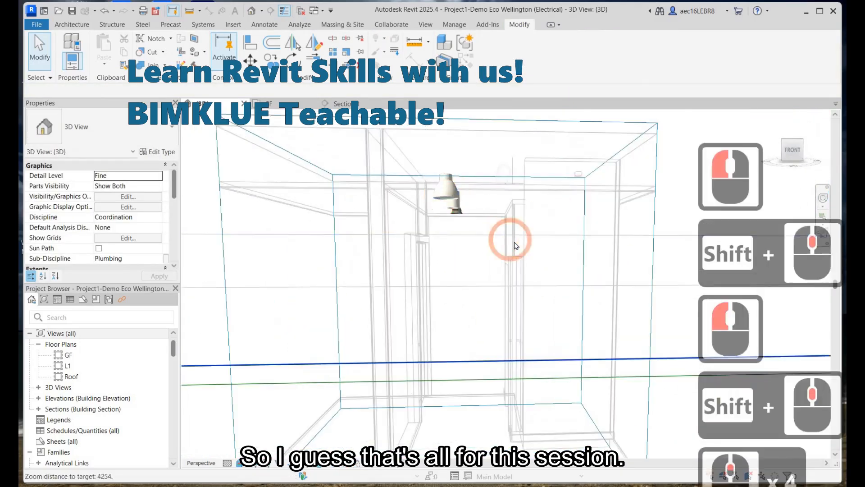
pyautogui.scroll(3, 516, 245)
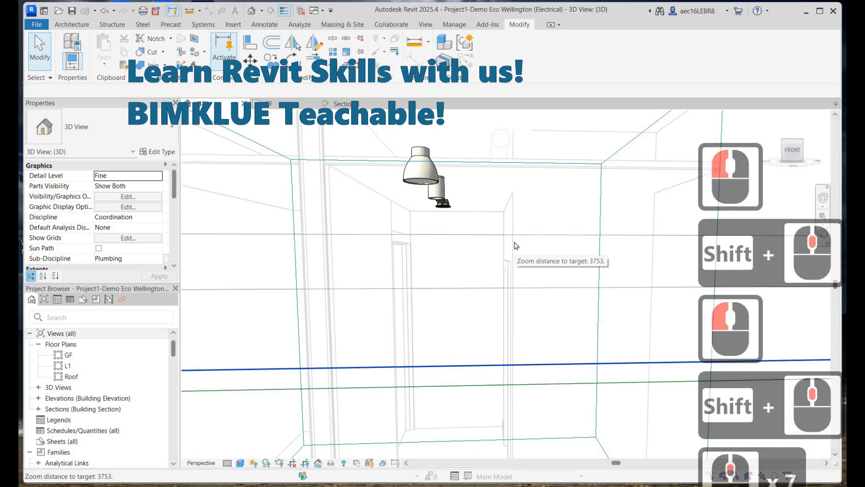